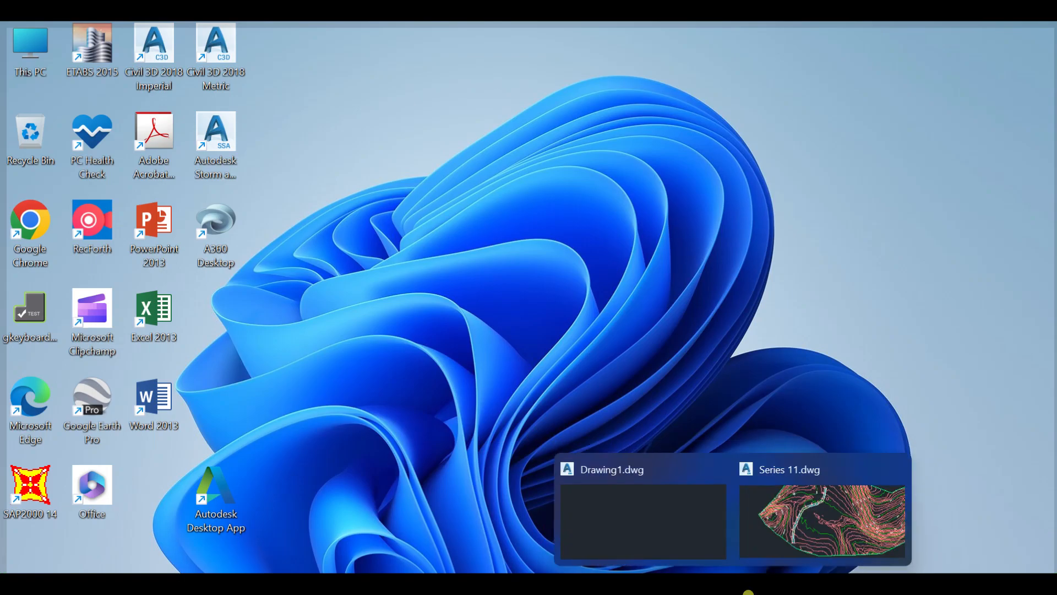
- Switch to the Series 11.dwg drawing in Civil 3D and maximize its window
{"action": "left_click", "coordinate": [813, 525]}
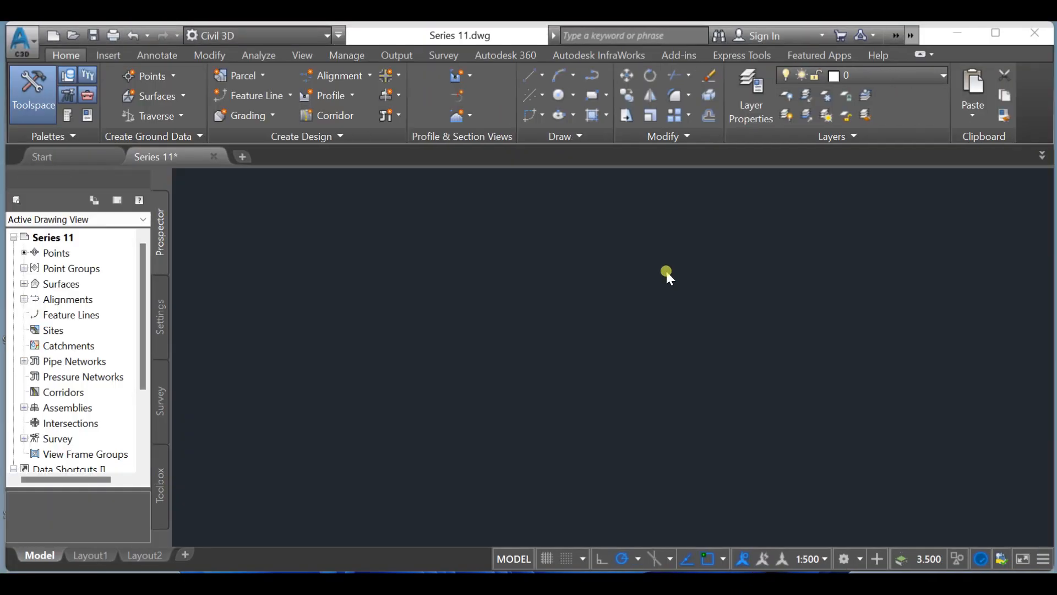
{"action": "mouse_move", "coordinate": [666, 270]}
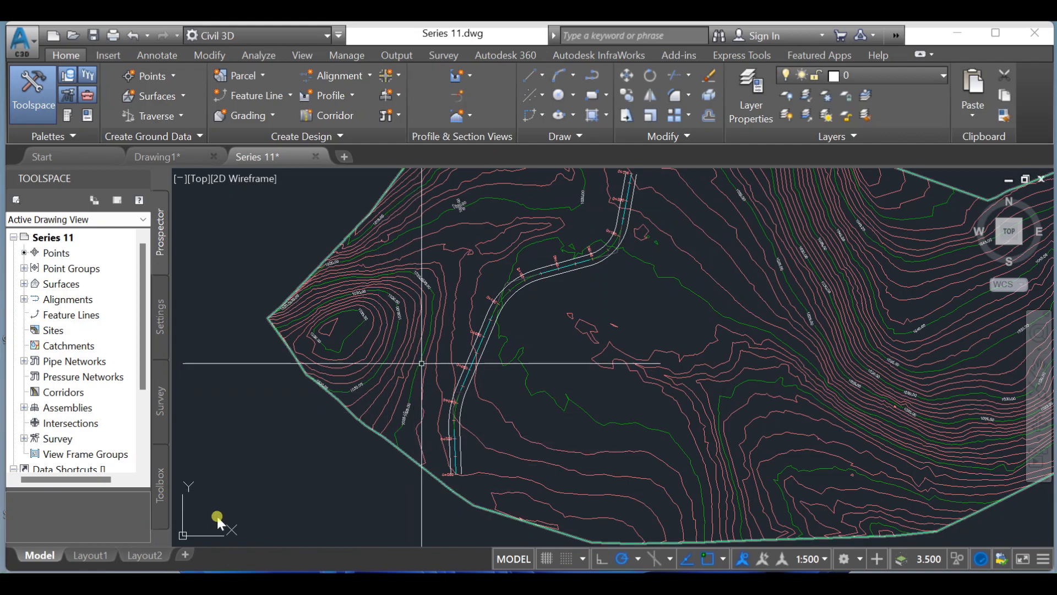
{"action": "scroll", "coordinate": [421, 364], "scroll_direction": "down", "scroll_amount": 2}
{"action": "middle_click_drag", "start_coordinate": [476, 353], "coordinate": [454, 369]}
{"action": "mouse_move", "coordinate": [456, 369]}
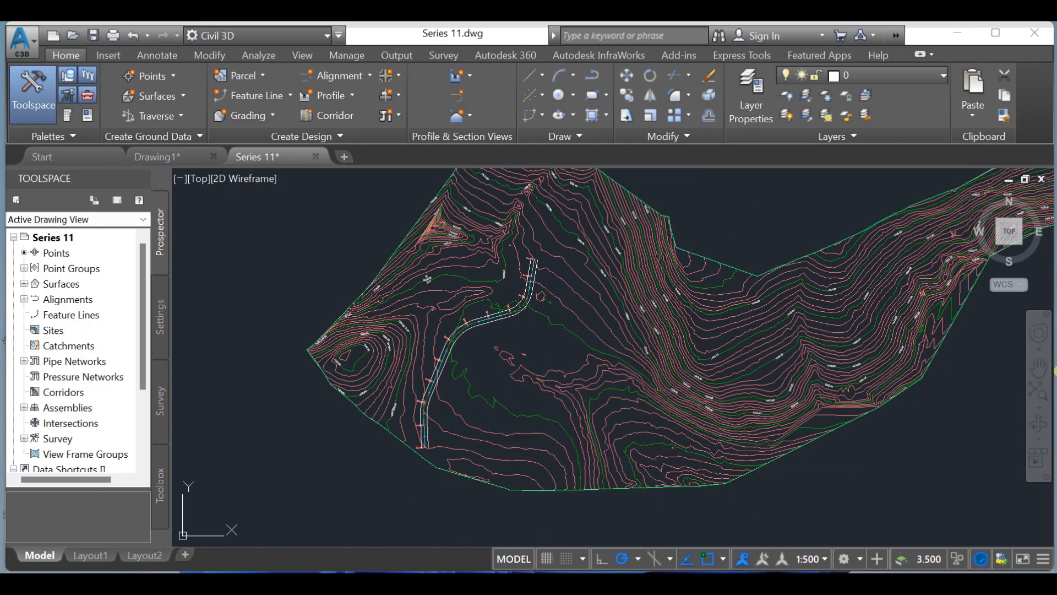
{"action": "mouse_move", "coordinate": [339, 583]}
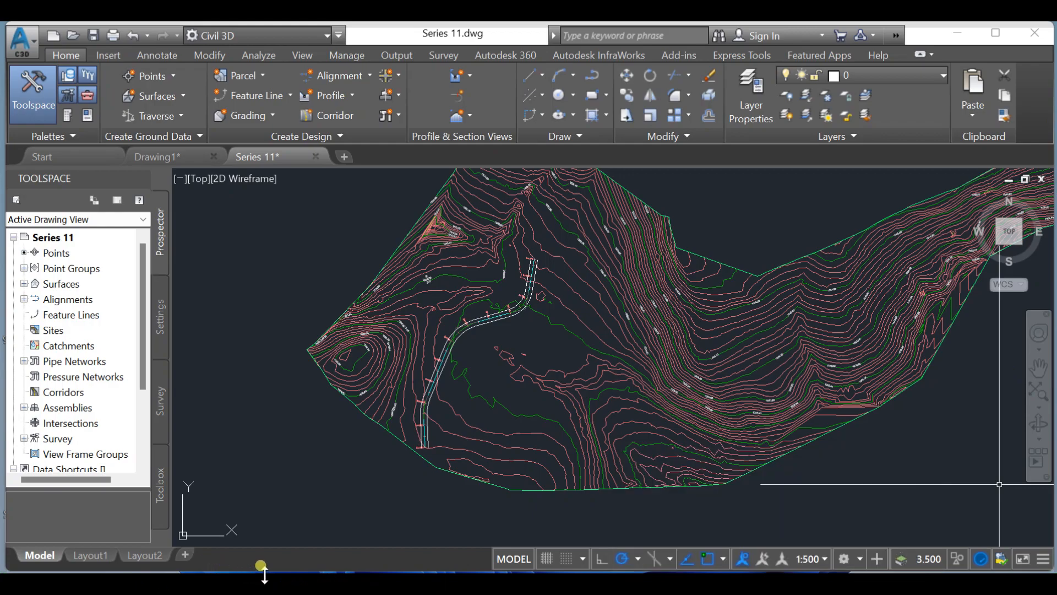
{"action": "left_click", "coordinate": [996, 33]}
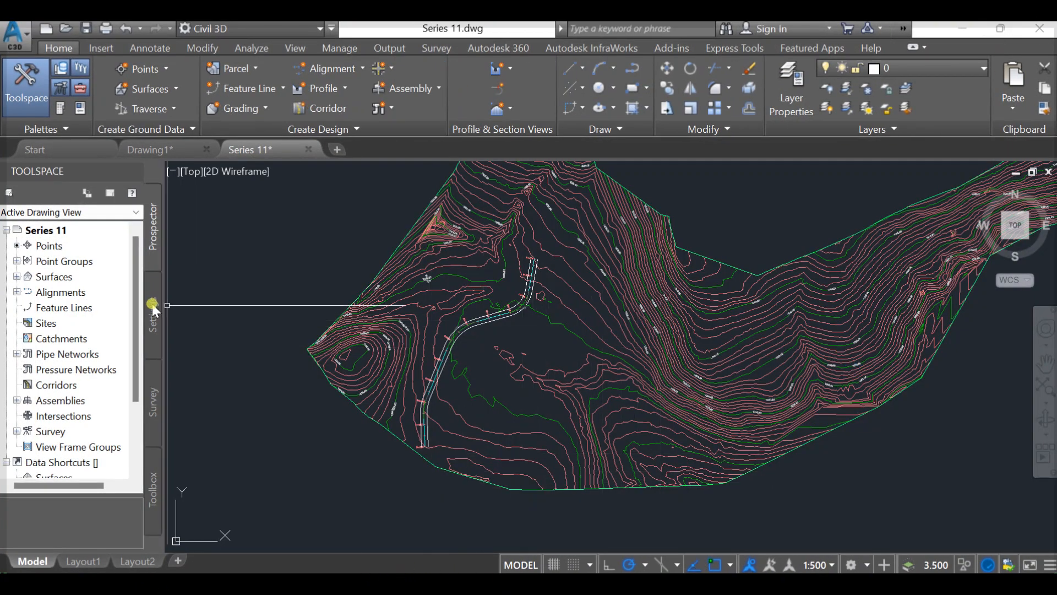
- Select the road centerline and add a surface profile of the Series 1 surface along Series-1 alignment to the profile list
{"action": "scroll", "coordinate": [517, 370], "scroll_direction": "up", "scroll_amount": 6}
{"action": "middle_click_drag", "start_coordinate": [516, 369], "coordinate": [737, 556]}
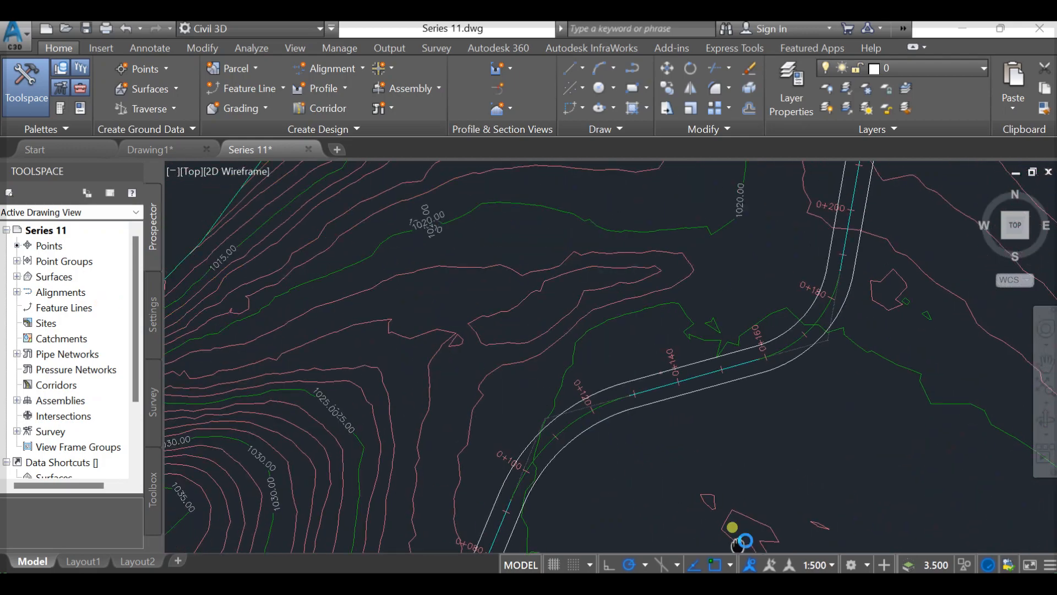
{"action": "left_click", "coordinate": [586, 420]}
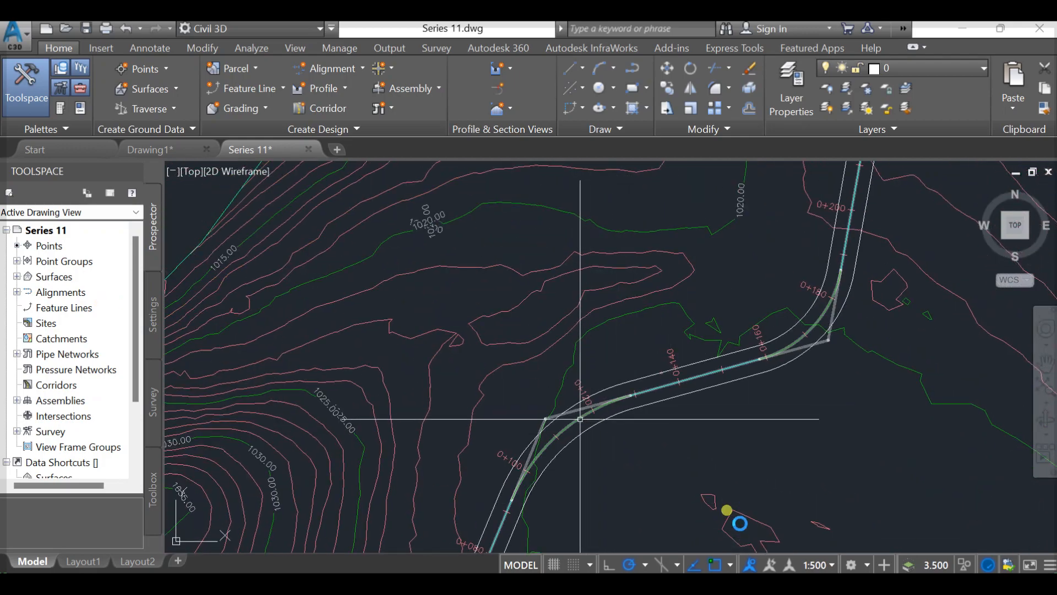
{"action": "scroll", "coordinate": [686, 302], "scroll_direction": "down", "scroll_amount": 4}
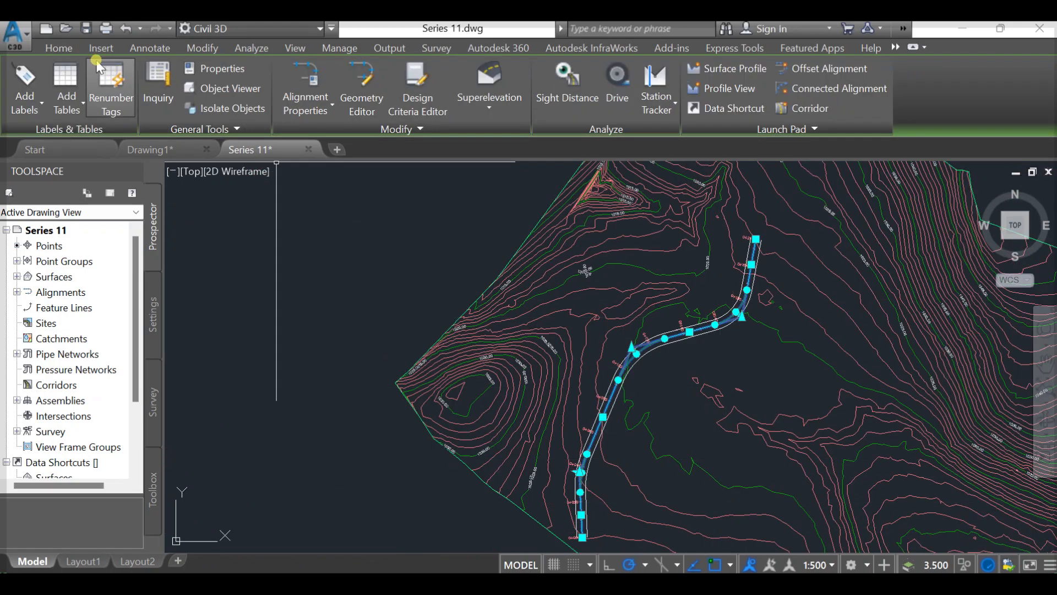
{"action": "left_click", "coordinate": [68, 50]}
{"action": "left_click", "coordinate": [342, 88]}
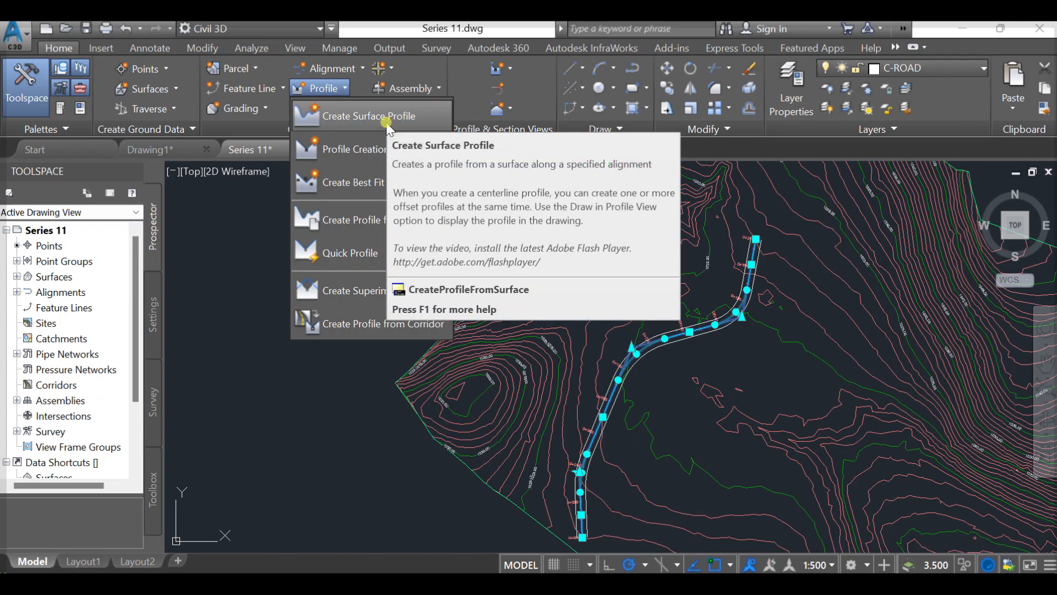
{"action": "left_click", "coordinate": [385, 122]}
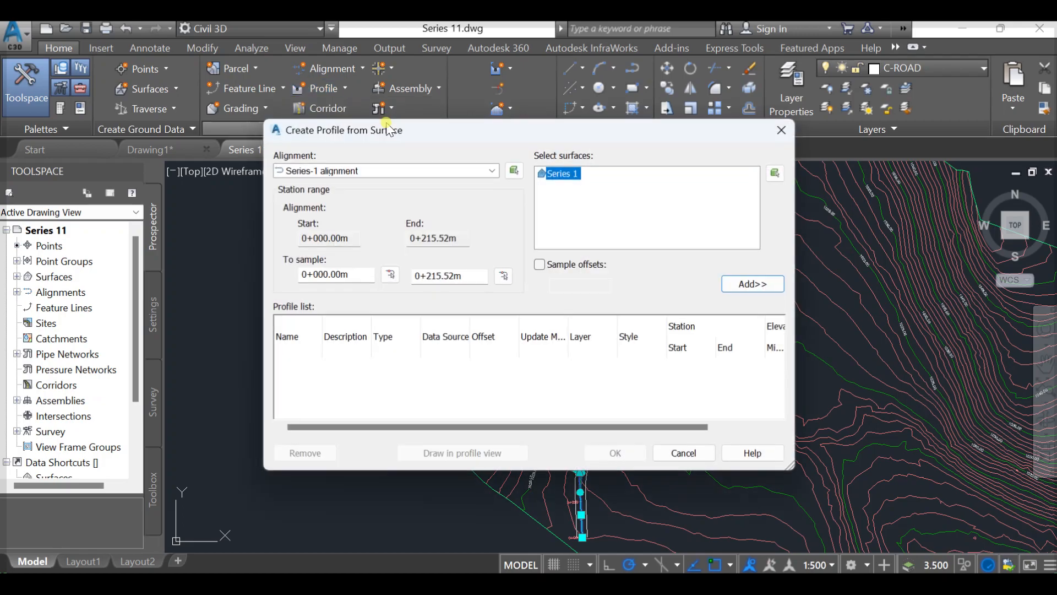
{"action": "left_click", "coordinate": [444, 171]}
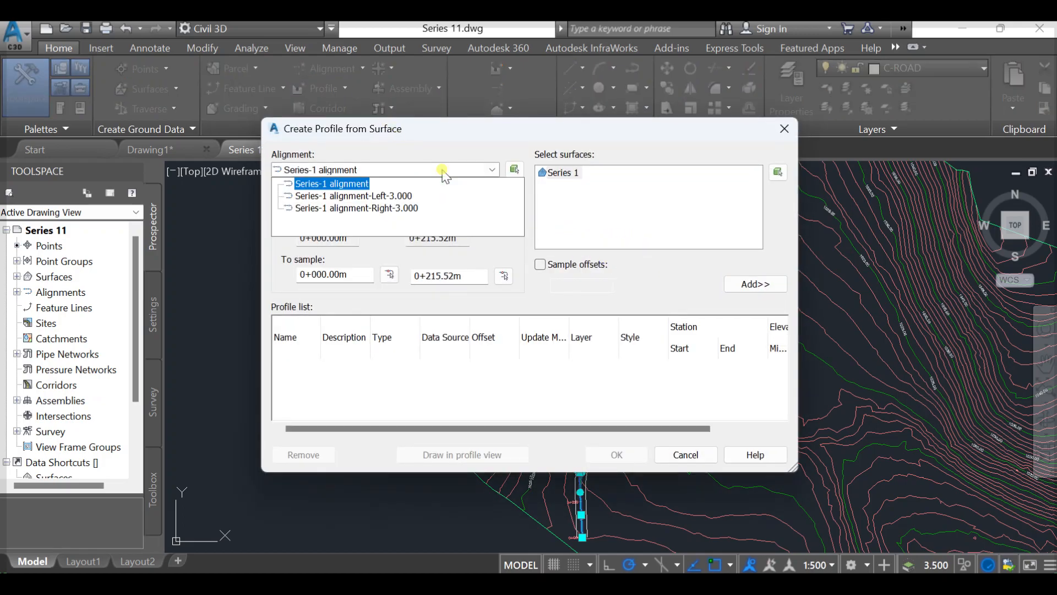
{"action": "left_click", "coordinate": [400, 197]}
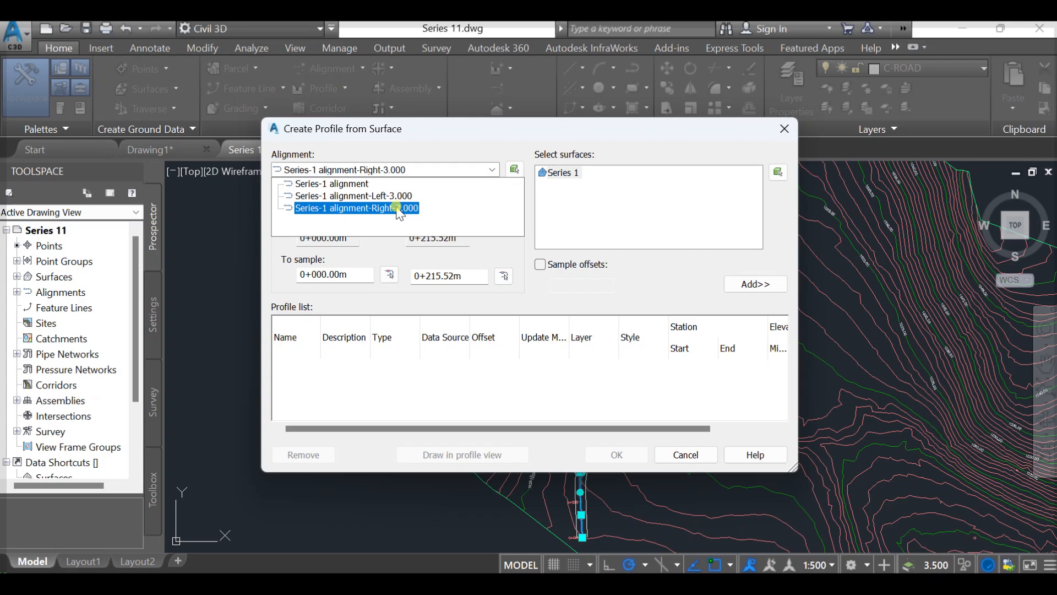
{"action": "left_click", "coordinate": [358, 184]}
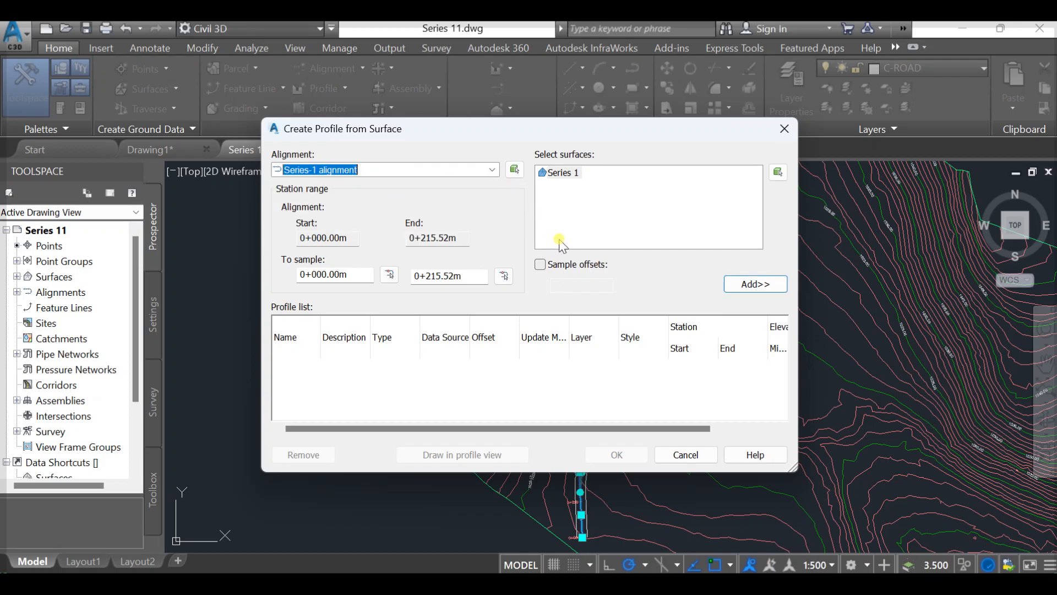
{"action": "left_click", "coordinate": [568, 174]}
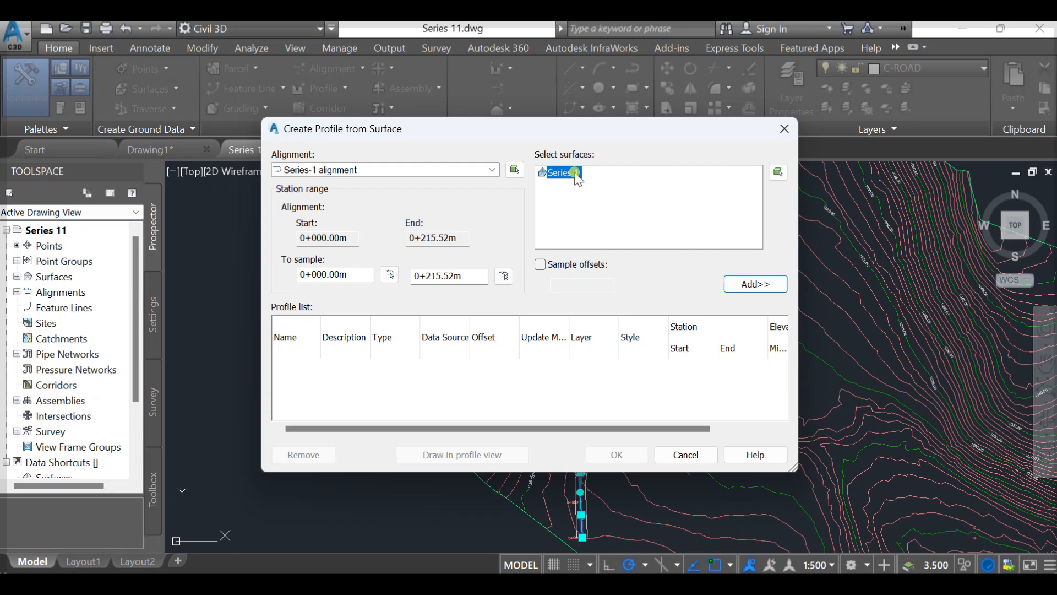
{"action": "left_click", "coordinate": [748, 285]}
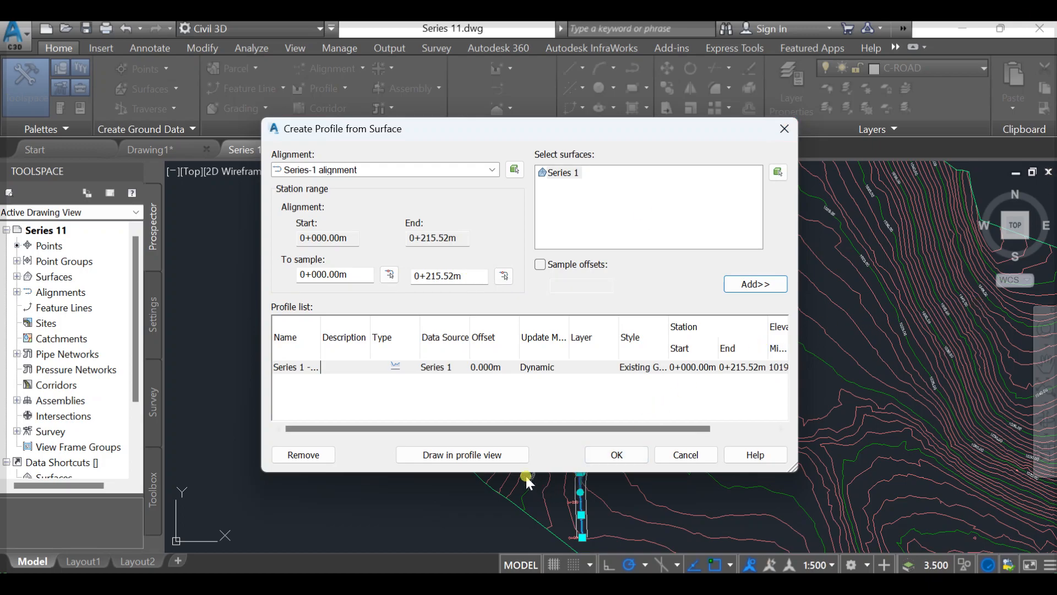
- Set up a profile view of Series-1 alignment named Series 1 profile, with description Series 1 project and the Profile View style
{"action": "left_click", "coordinate": [504, 456]}
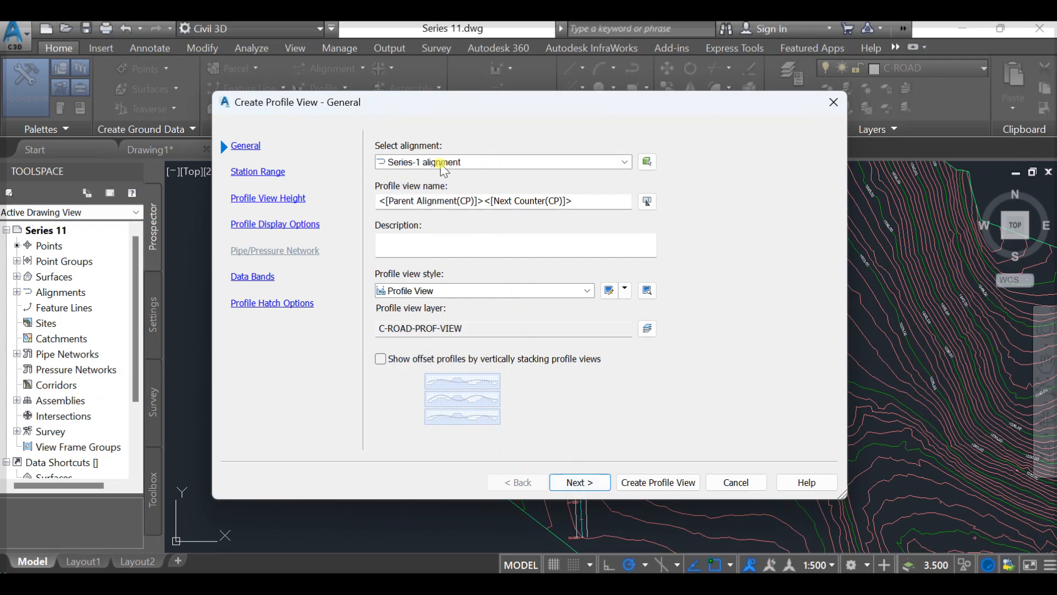
{"action": "left_click", "coordinate": [489, 162]}
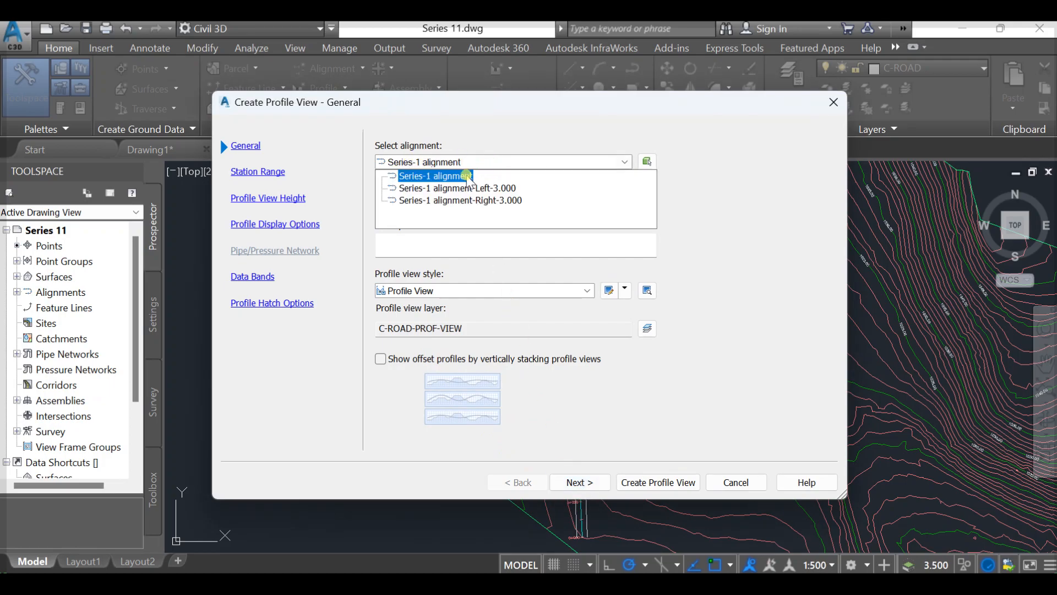
{"action": "left_click", "coordinate": [467, 172]}
{"action": "left_click_drag", "start_coordinate": [577, 201], "coordinate": [359, 211]}
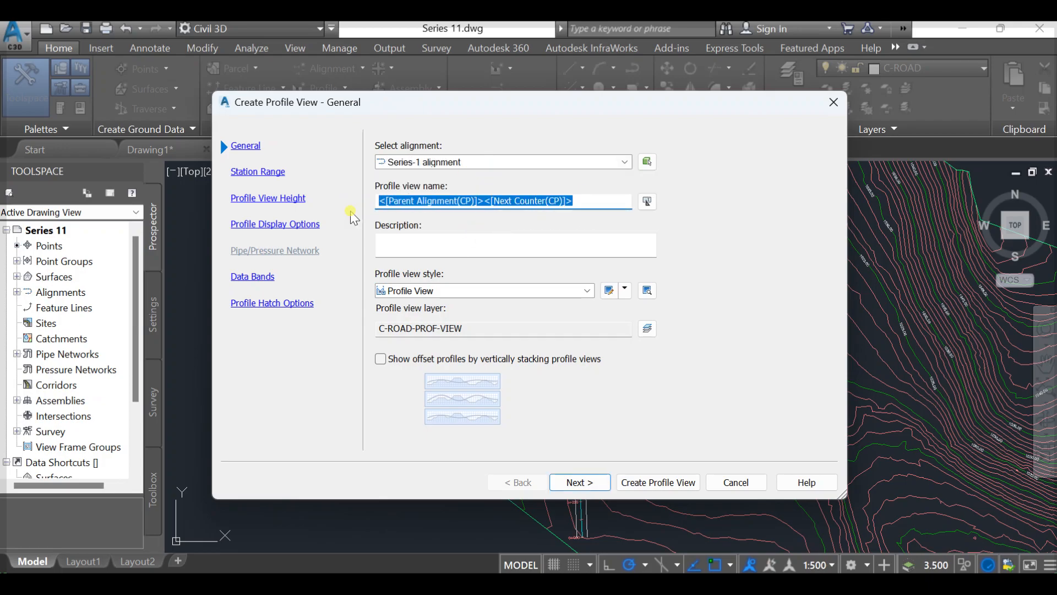
{"action": "type", "text": "Series 1 profile"}
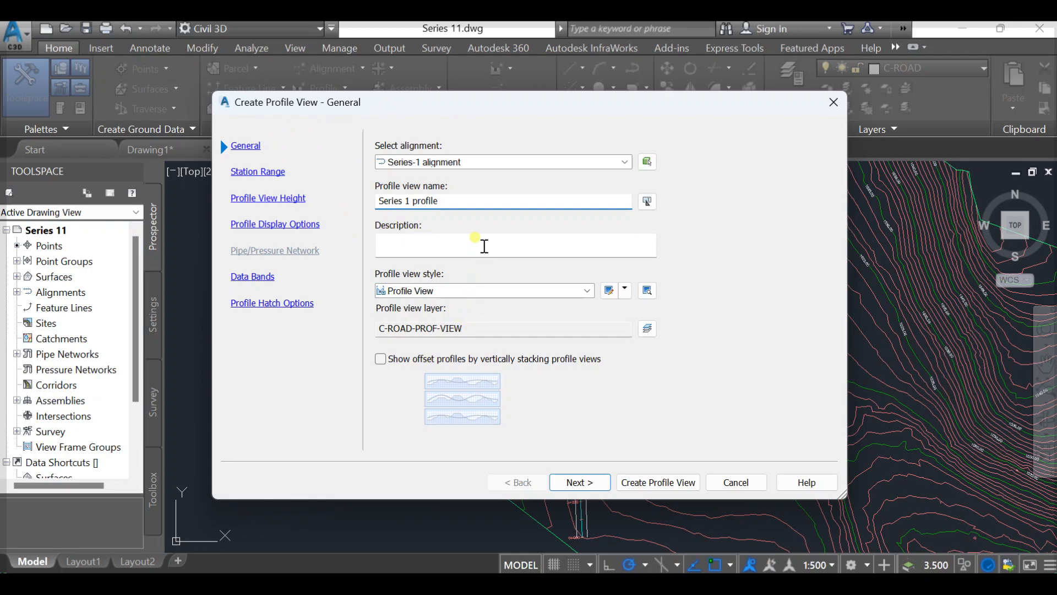
{"action": "left_click", "coordinate": [482, 245]}
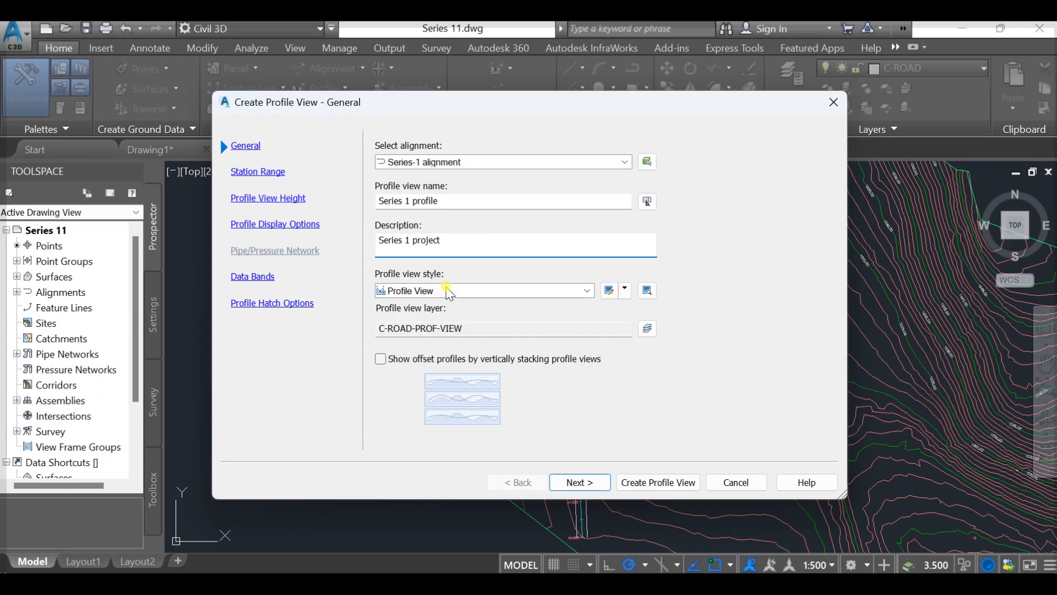
{"action": "left_click", "coordinate": [447, 291]}
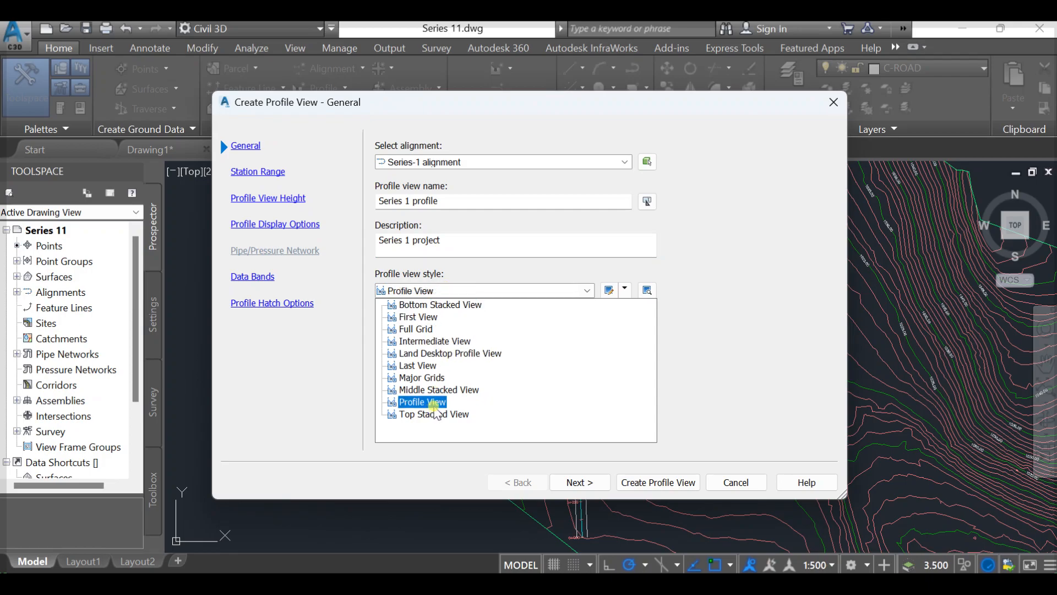
{"action": "left_click", "coordinate": [436, 403]}
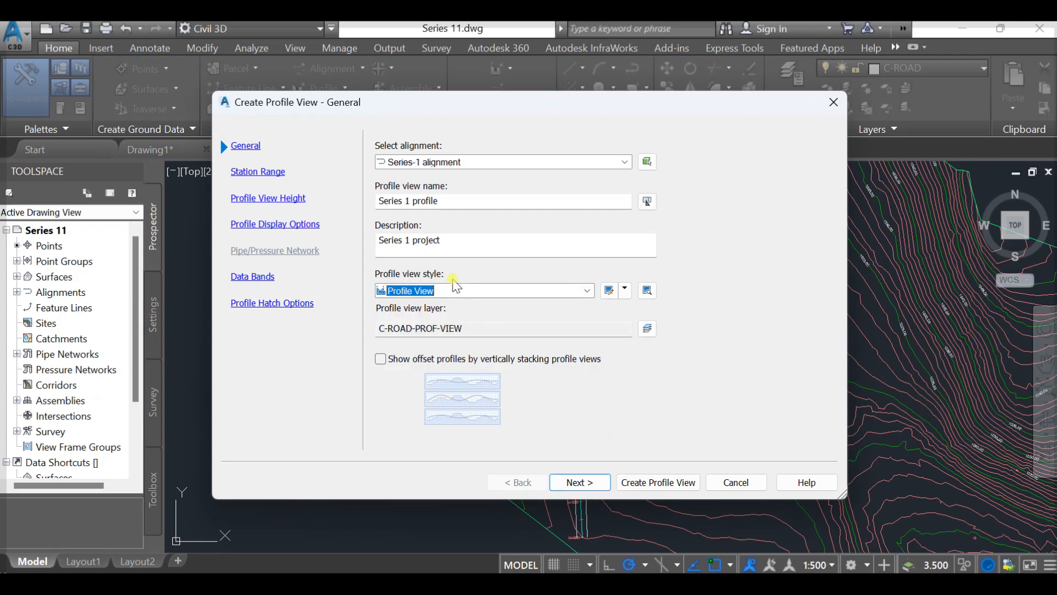
- Keep the automatic station range and view height, the EG-FG Elevations and Stations band set, and no profile hatching
{"action": "left_click", "coordinate": [597, 481]}
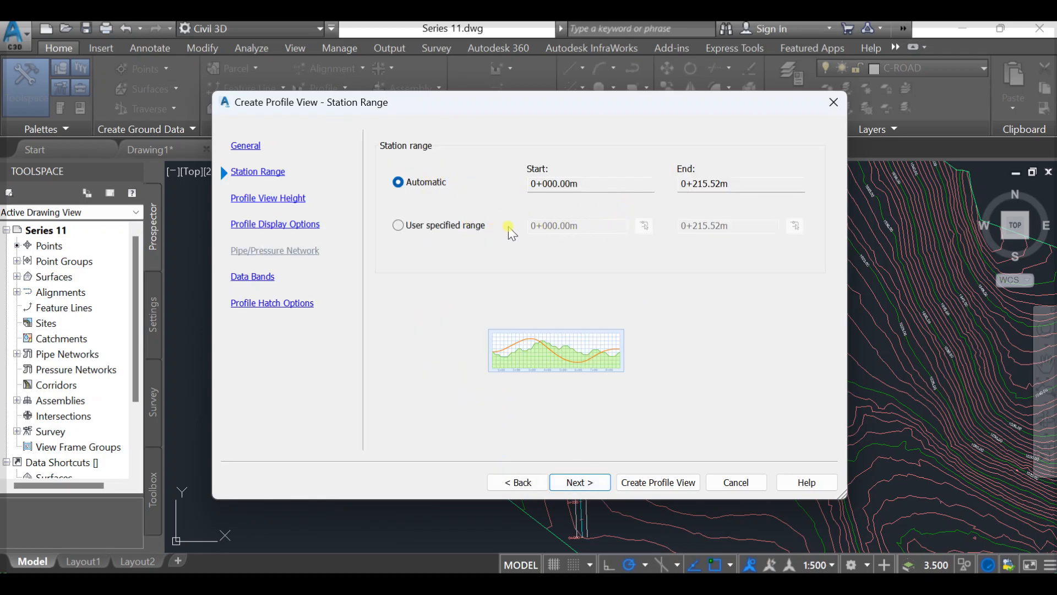
{"action": "left_click", "coordinate": [576, 482]}
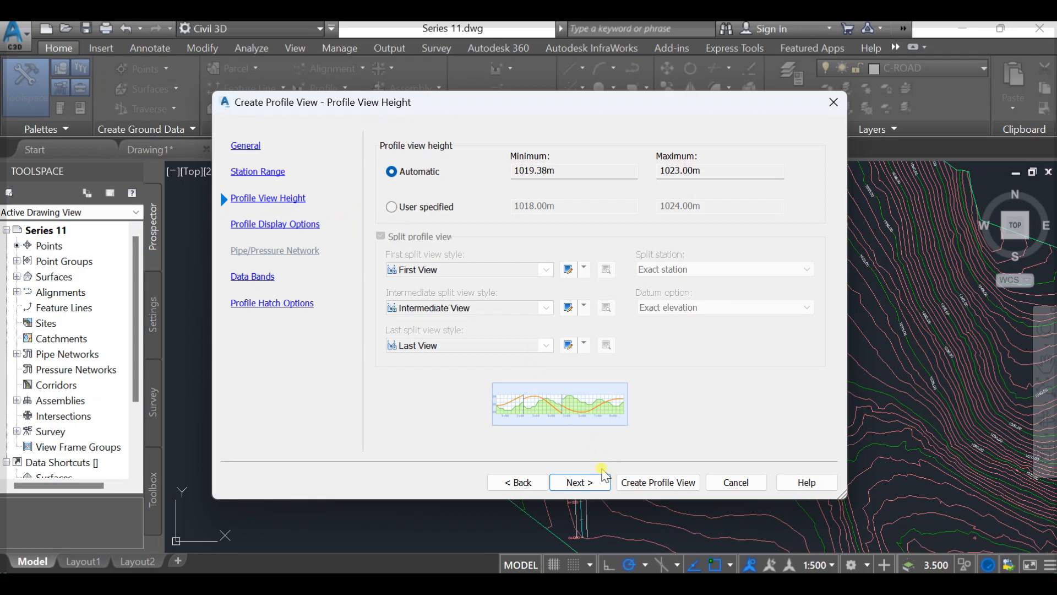
{"action": "left_click", "coordinate": [592, 482]}
{"action": "left_click", "coordinate": [593, 483]}
{"action": "left_click", "coordinate": [589, 482]}
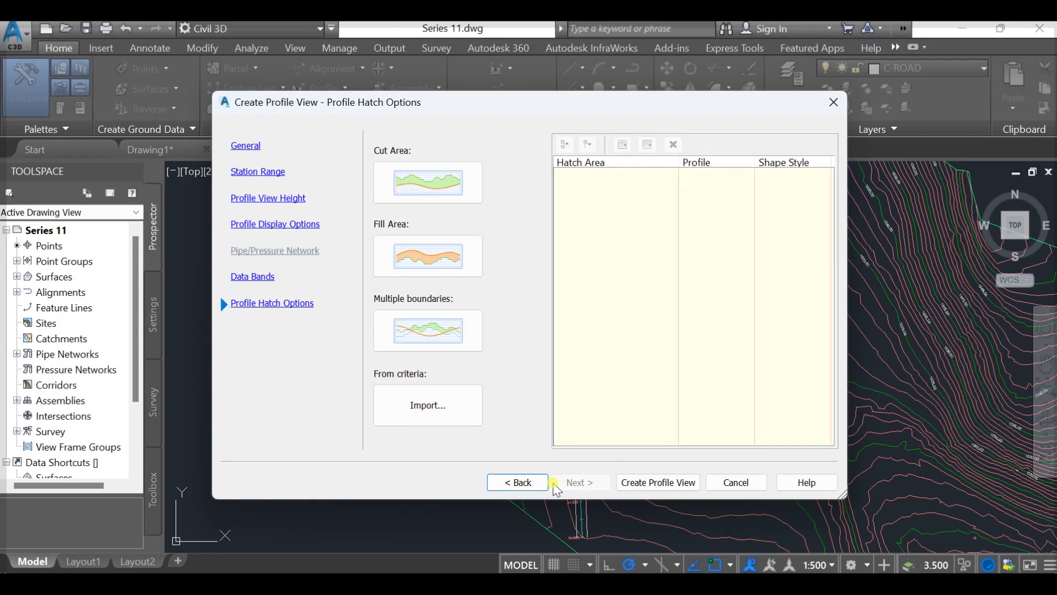
{"action": "left_click", "coordinate": [517, 482]}
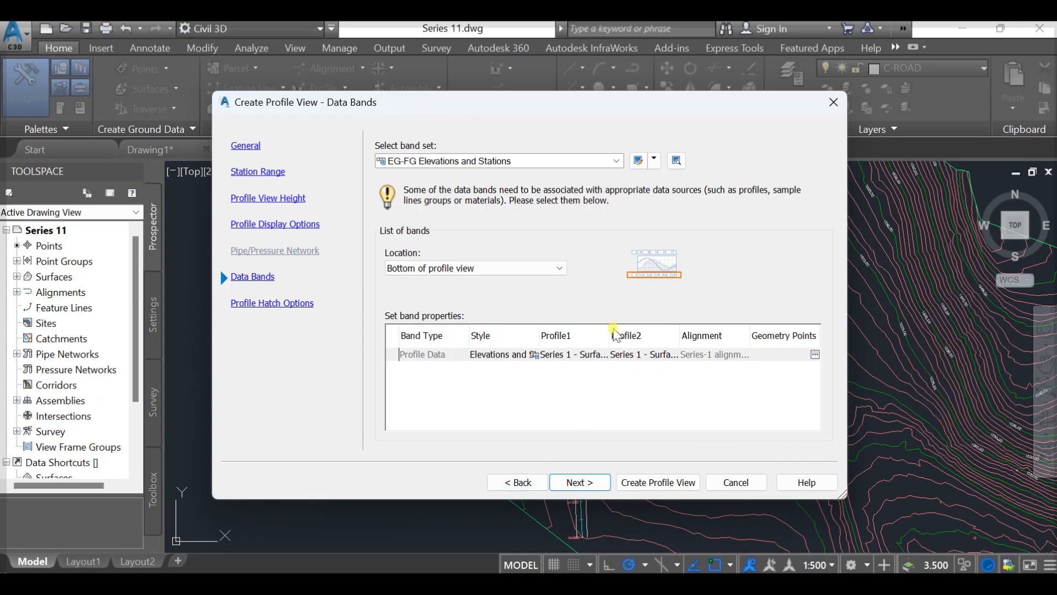
{"action": "left_click", "coordinate": [587, 482]}
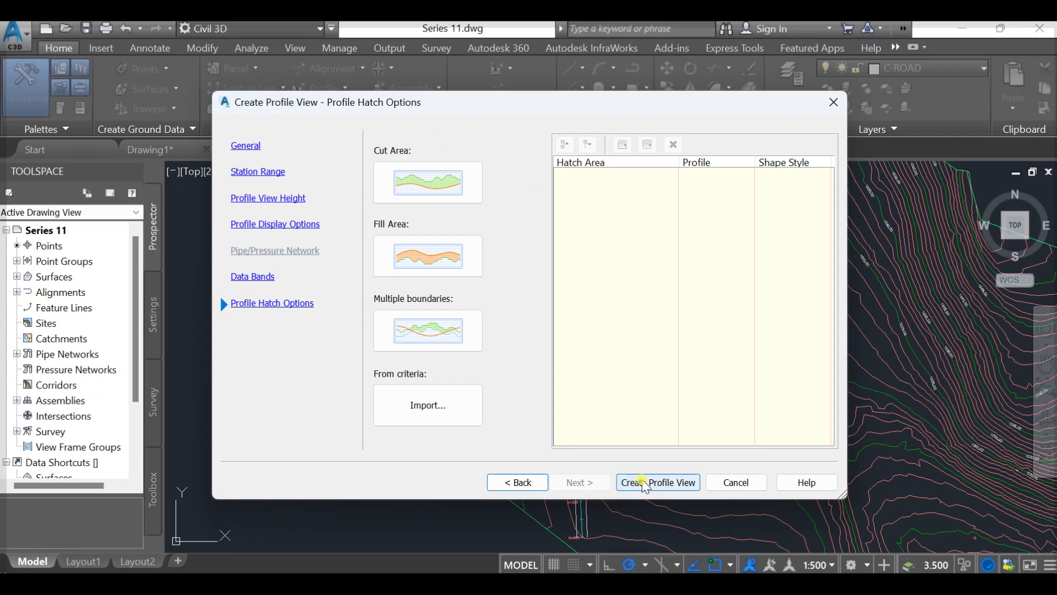
- Create the profile view and place its origin in the empty area east of the contour surface
{"action": "left_click", "coordinate": [644, 483]}
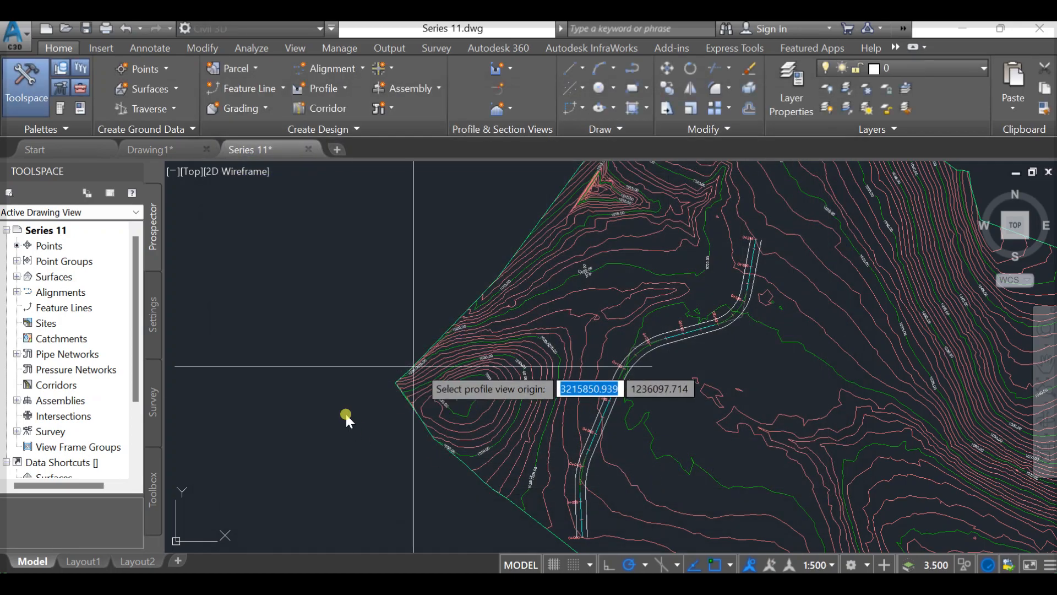
{"action": "scroll", "coordinate": [496, 380], "scroll_direction": "down", "scroll_amount": 5}
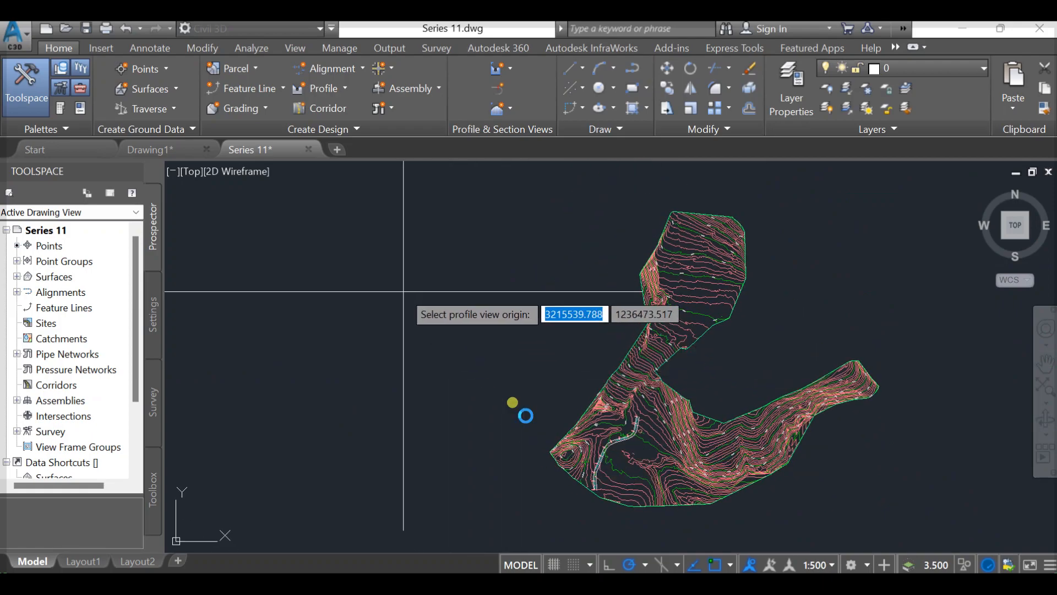
{"action": "mouse_move", "coordinate": [500, 406]}
{"action": "middle_mouse_down"}
{"action": "mouse_move", "coordinate": [484, 371]}
{"action": "mouse_move", "coordinate": [292, 275]}
{"action": "middle_mouse_up"}
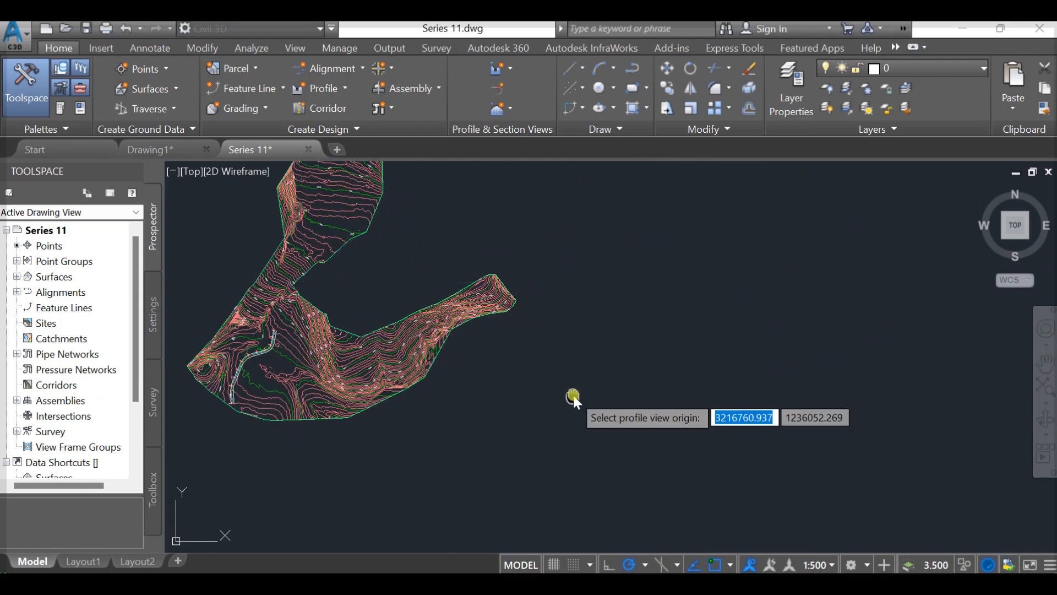
{"action": "middle_click_drag", "start_coordinate": [572, 397], "coordinate": [543, 462]}
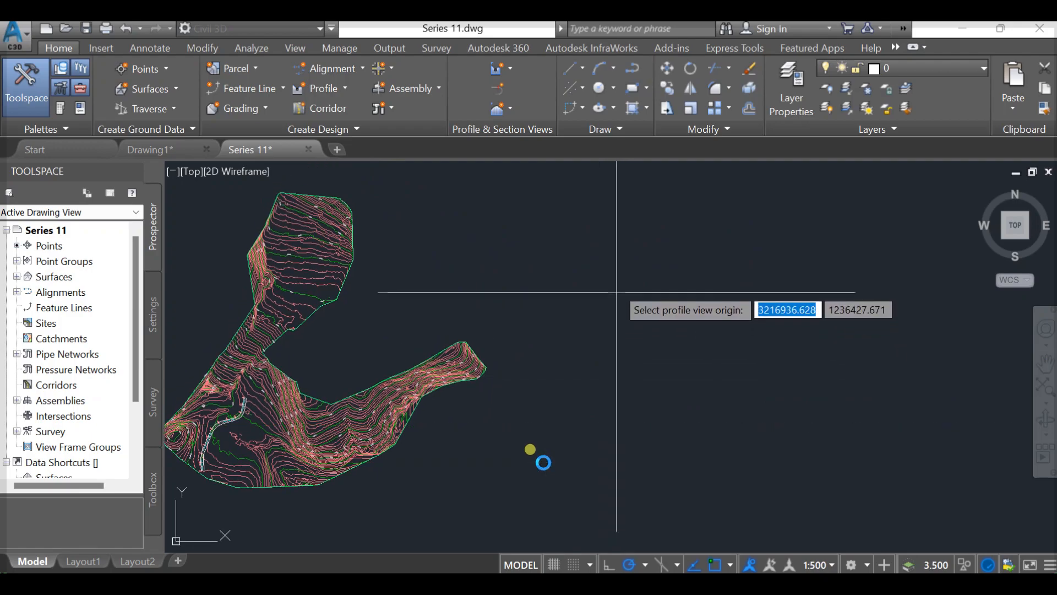
{"action": "left_click", "coordinate": [617, 291]}
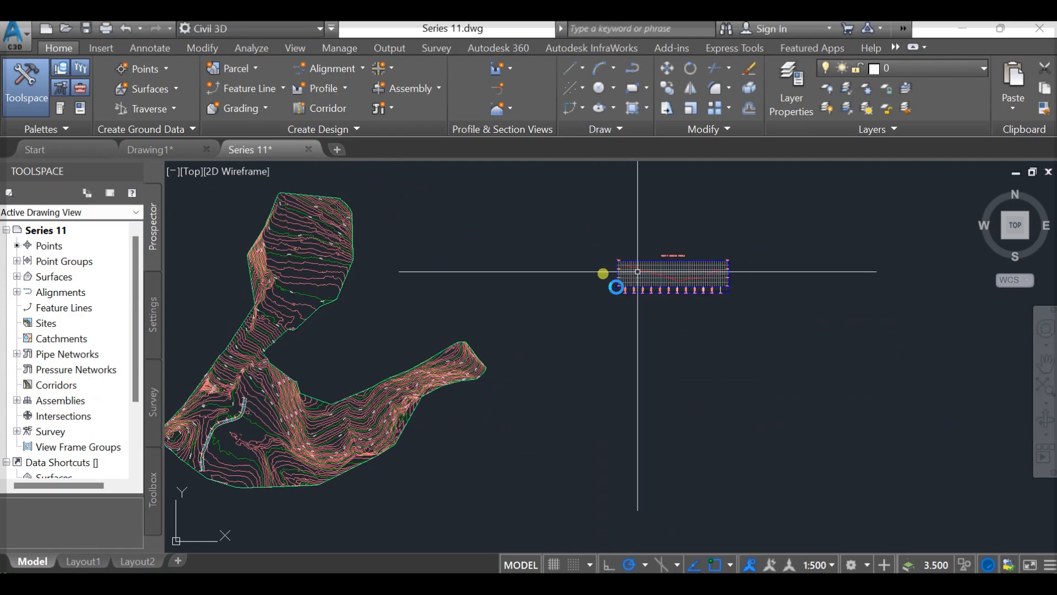
{"action": "scroll", "coordinate": [638, 272], "scroll_direction": "up", "scroll_amount": 8}
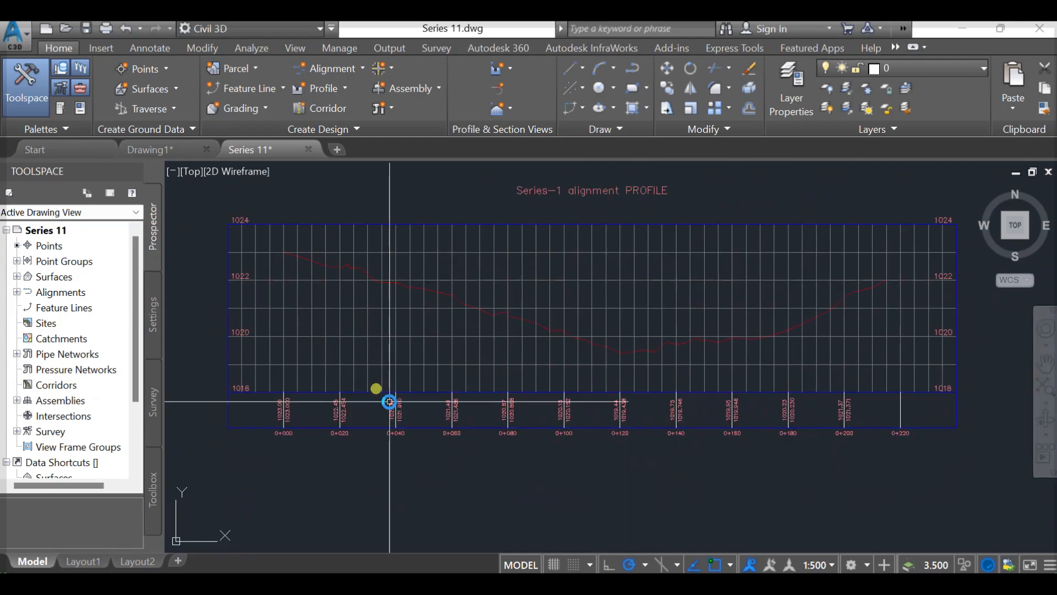
{"action": "middle_click_drag", "start_coordinate": [479, 418], "coordinate": [485, 418]}
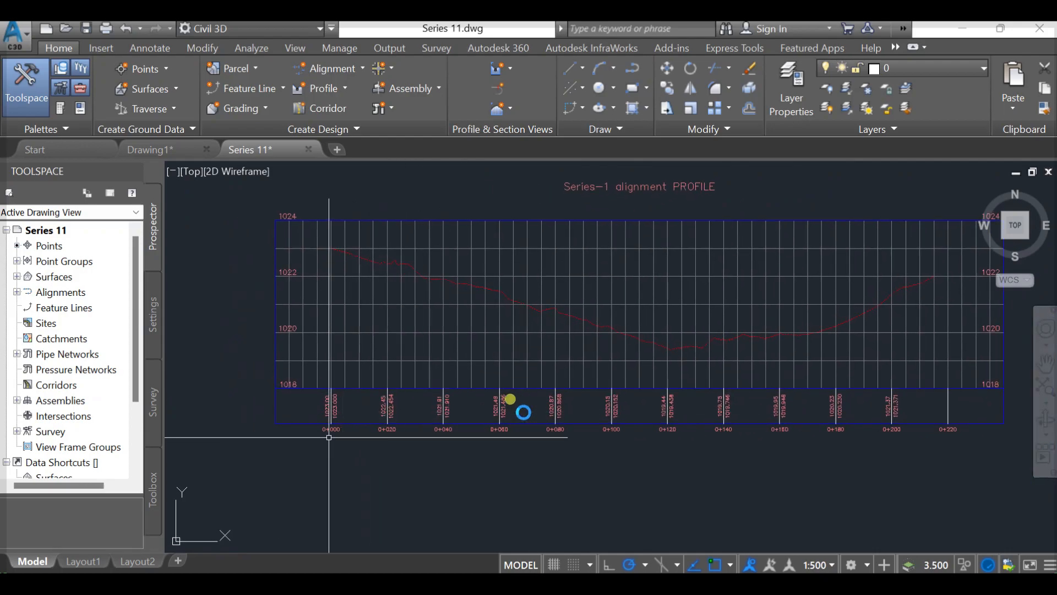
{"action": "scroll", "coordinate": [314, 413], "scroll_direction": "up", "scroll_amount": 5}
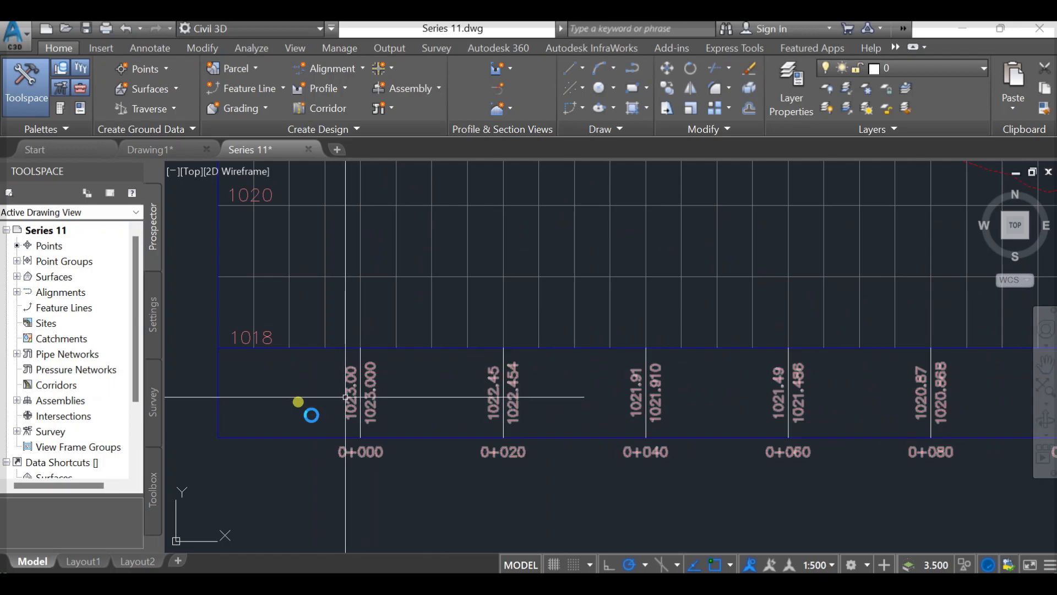
- Examine the new profile view's ground line, elevation labels, grid and station data band
{"action": "scroll", "coordinate": [393, 419], "scroll_direction": "down", "scroll_amount": 5}
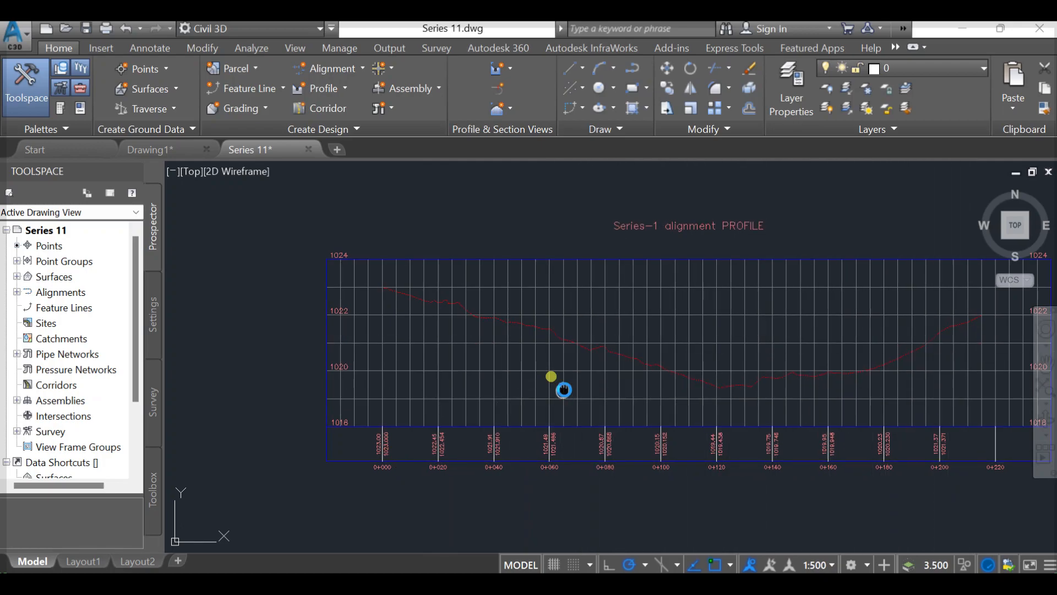
{"action": "middle_click_drag", "start_coordinate": [565, 388], "coordinate": [506, 379]}
{"action": "mouse_move", "coordinate": [507, 379]}
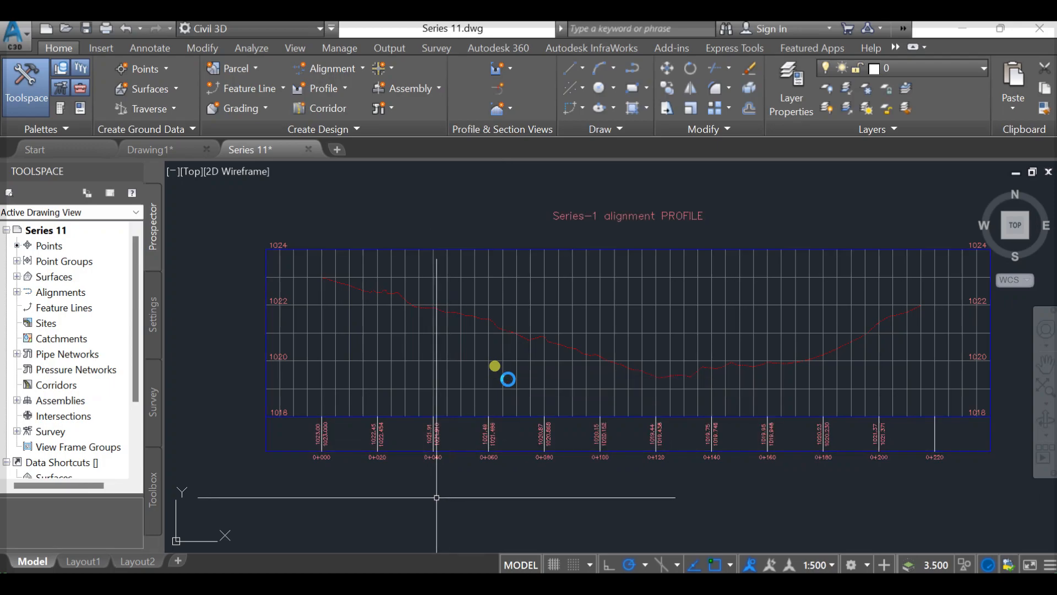
{"action": "middle_click_drag", "start_coordinate": [324, 449], "coordinate": [390, 473]}
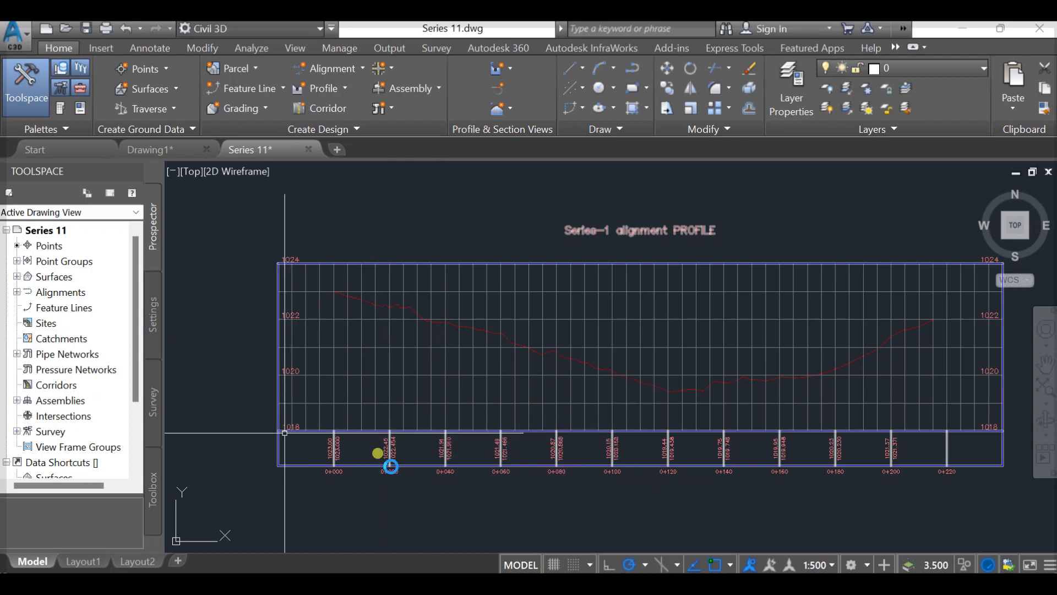
{"action": "scroll", "coordinate": [293, 426], "scroll_direction": "up", "scroll_amount": 4}
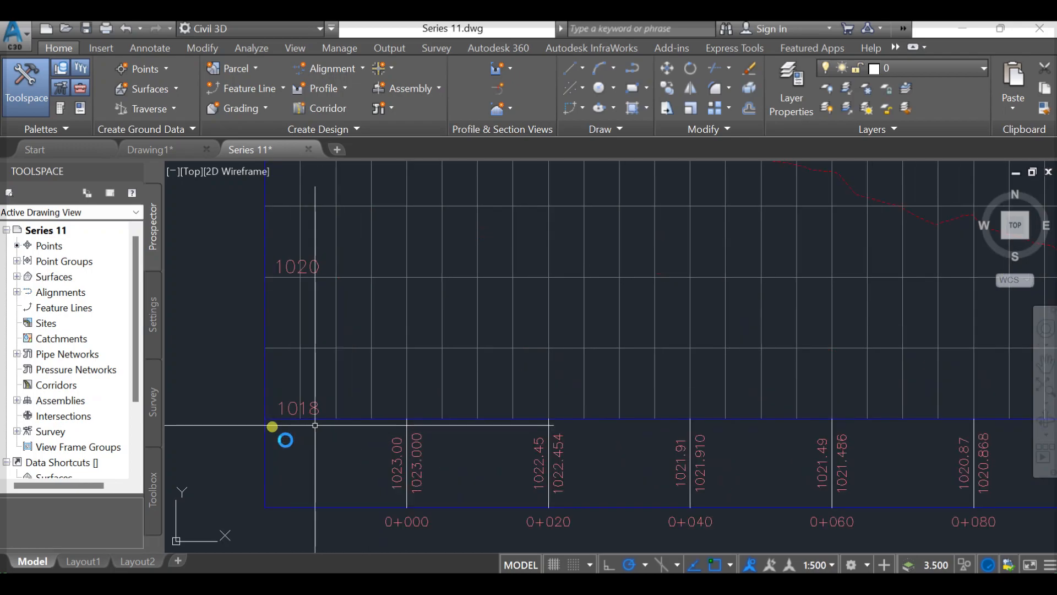
{"action": "middle_click_drag", "start_coordinate": [305, 301], "coordinate": [303, 494]}
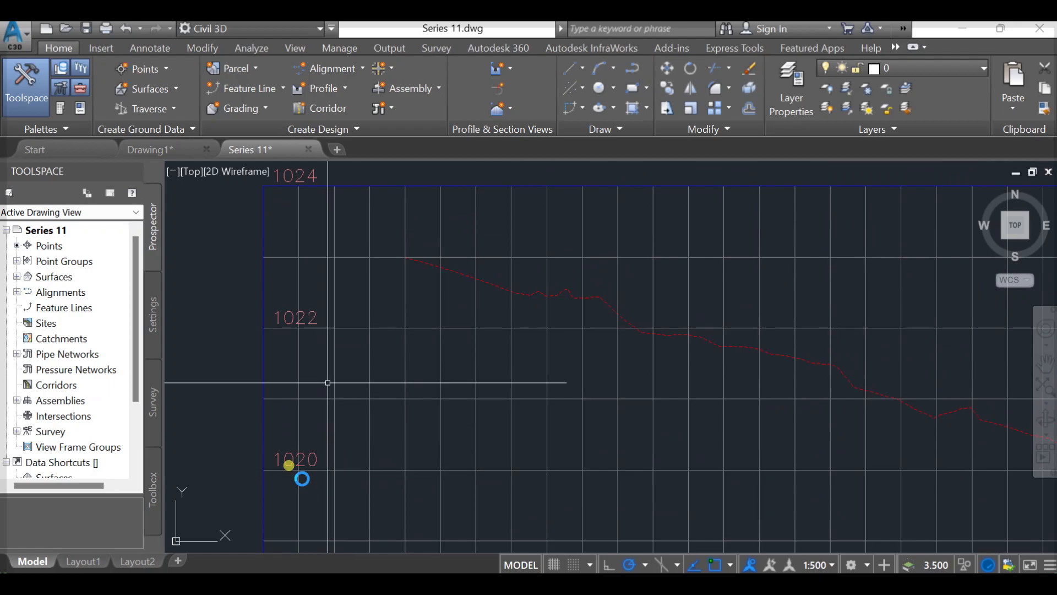
{"action": "scroll", "coordinate": [328, 398], "scroll_direction": "down", "scroll_amount": 1}
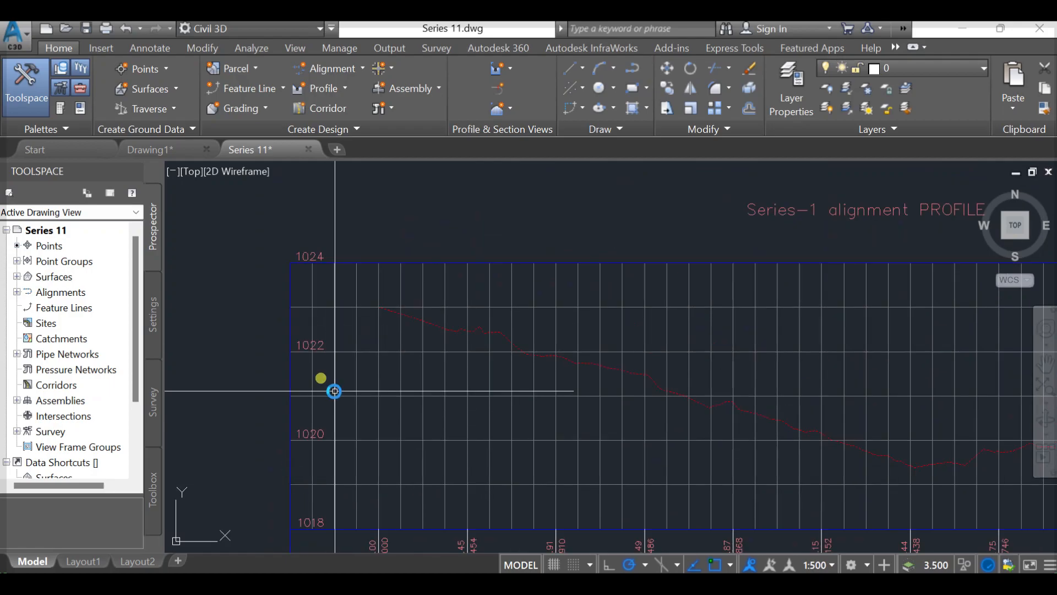
{"action": "middle_click_drag", "start_coordinate": [487, 391], "coordinate": [489, 361]}
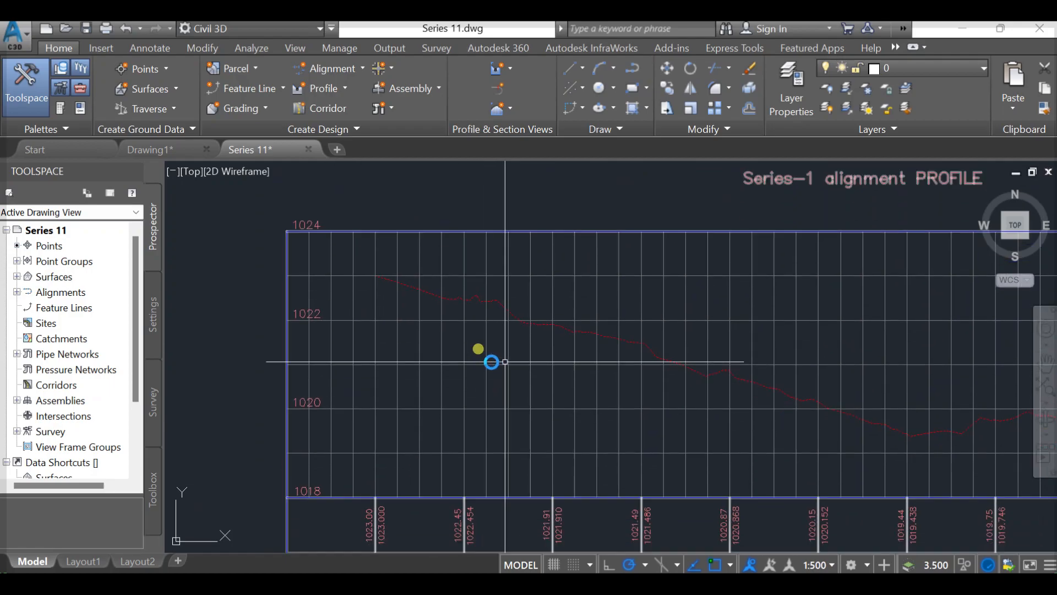
{"action": "left_click", "coordinate": [505, 363]}
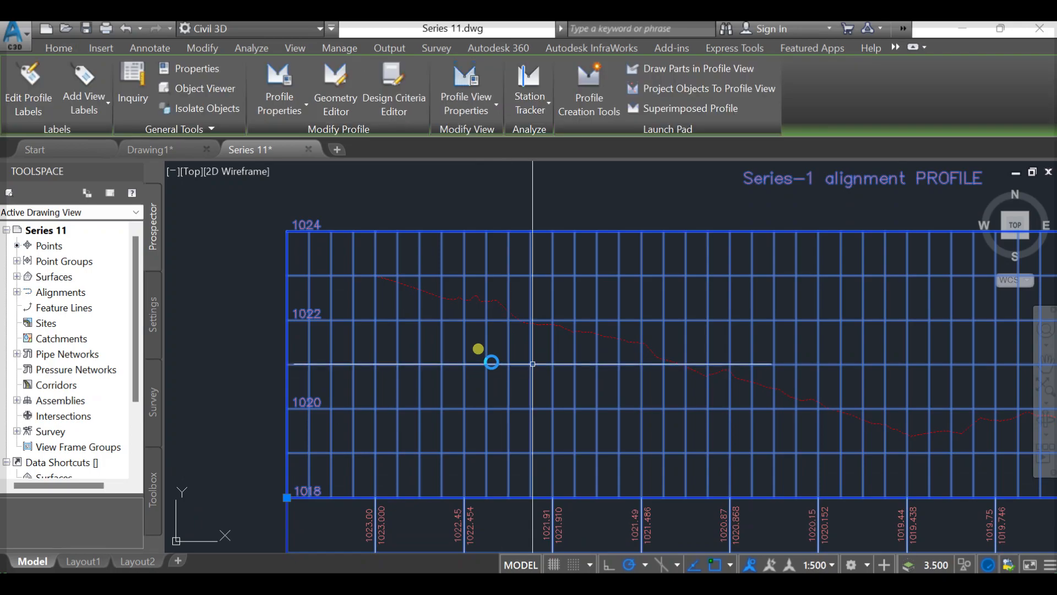
{"action": "scroll", "coordinate": [536, 324], "scroll_direction": "down", "scroll_amount": 2}
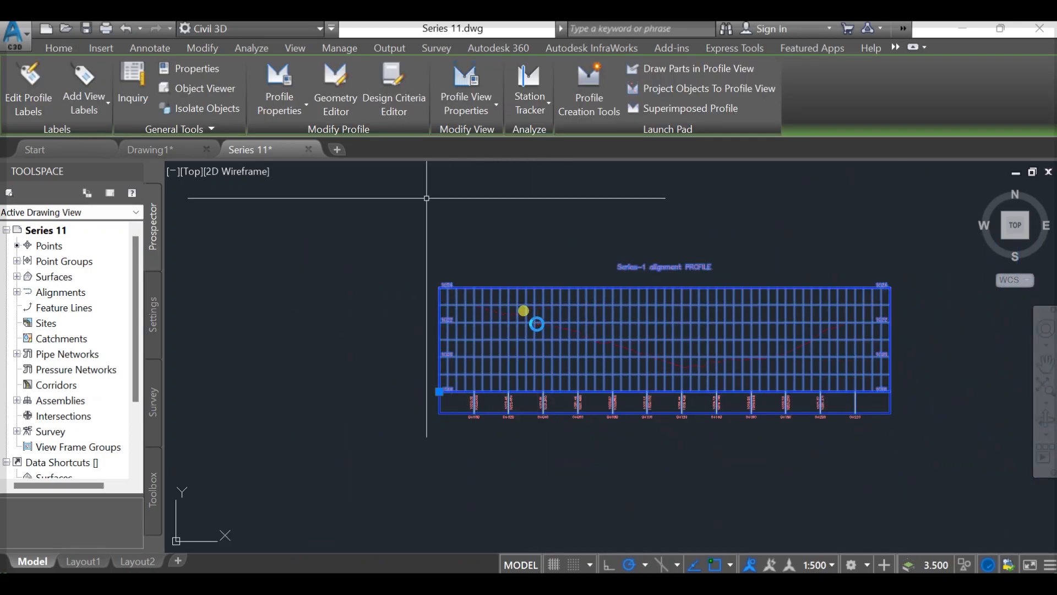
{"action": "left_click", "coordinate": [294, 111]}
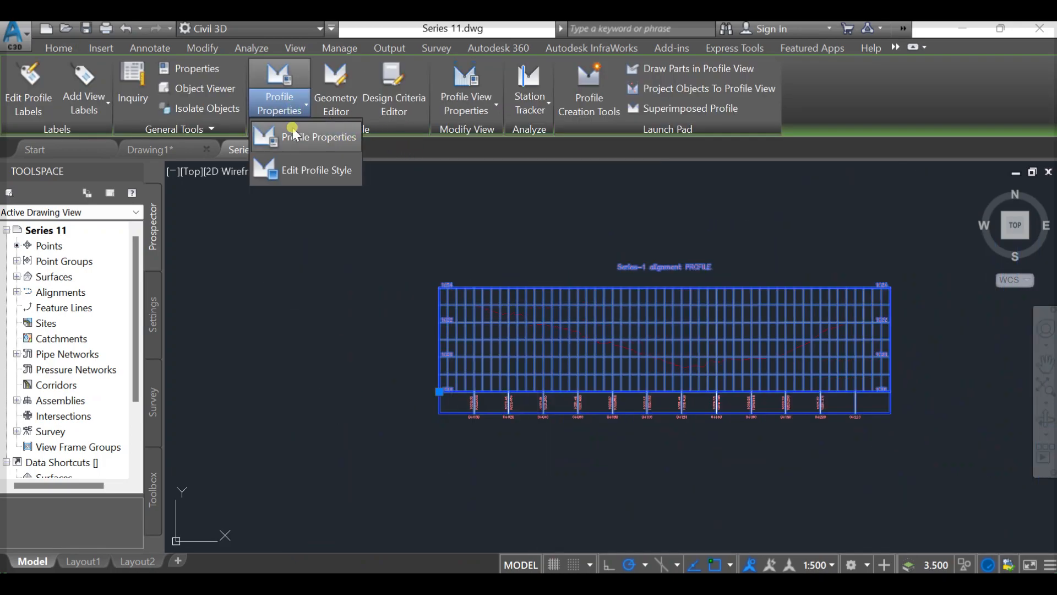
{"action": "left_click", "coordinate": [300, 137]}
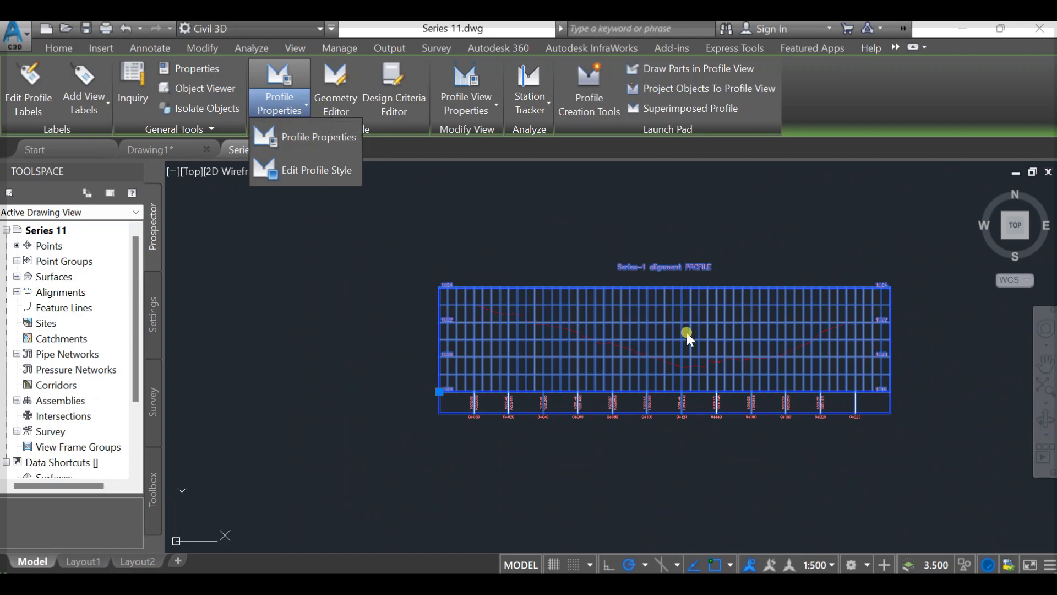
{"action": "key", "text": "Escape"}
{"action": "key", "text": "Escape"}
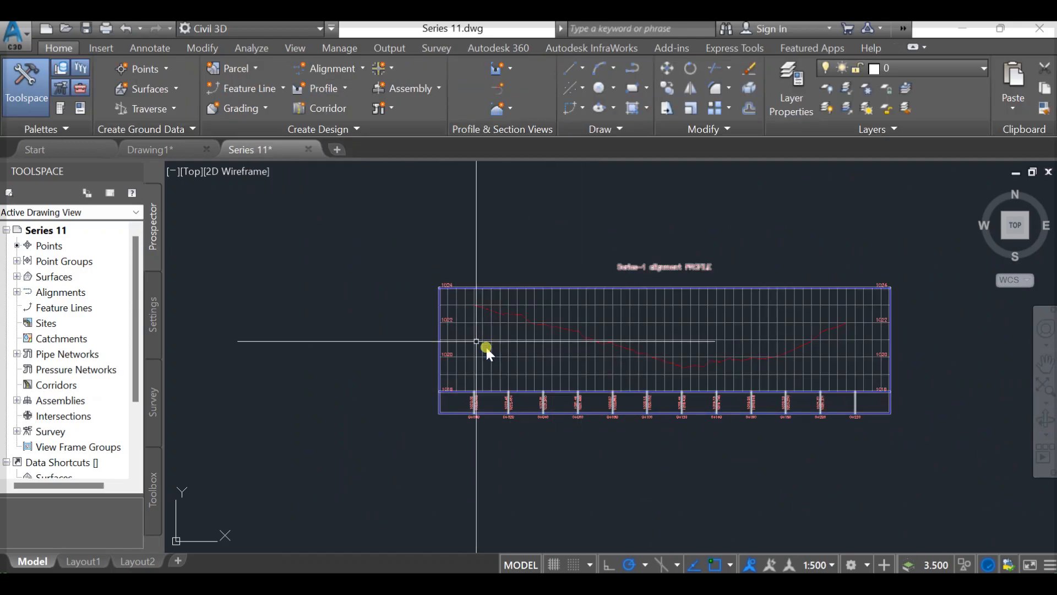
{"action": "left_click", "coordinate": [476, 341]}
{"action": "left_click", "coordinate": [295, 113]}
{"action": "left_click", "coordinate": [292, 171]}
{"action": "left_click", "coordinate": [494, 300]}
{"action": "left_click", "coordinate": [506, 290]}
{"action": "key", "text": "Escape"}
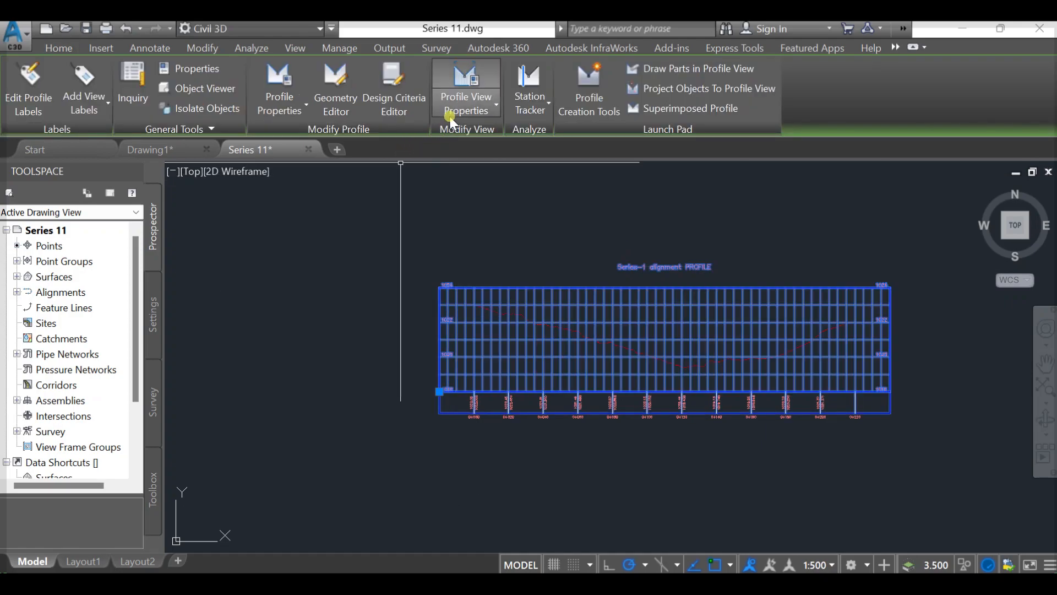
- Edit the profile view style, setting the graph's vertical exaggeration to 1
{"action": "left_click", "coordinate": [451, 118]}
{"action": "left_click", "coordinate": [462, 171]}
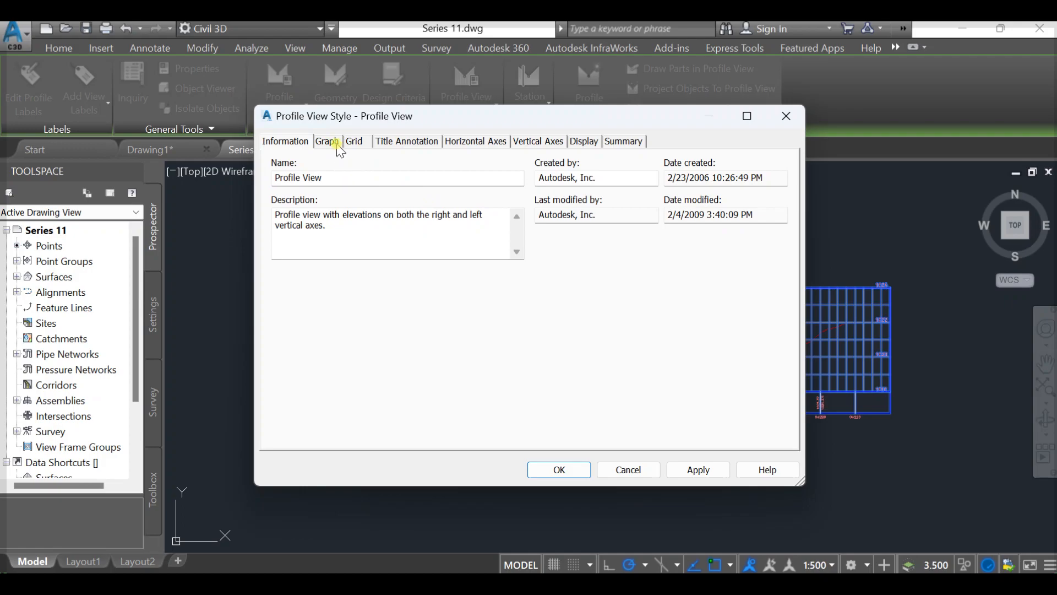
{"action": "left_click", "coordinate": [333, 142]}
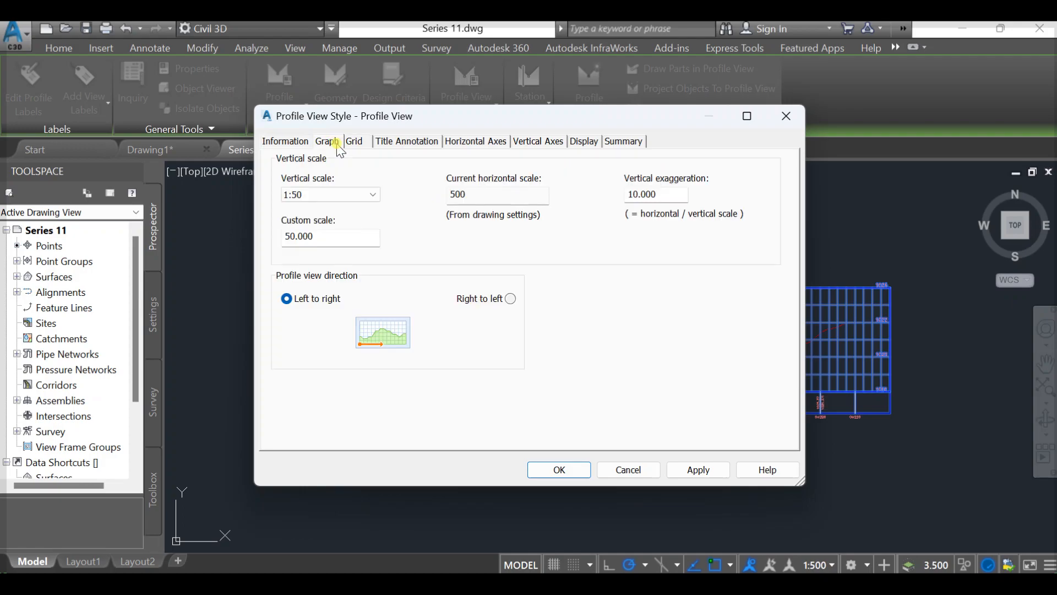
{"action": "double_click", "coordinate": [677, 194]}
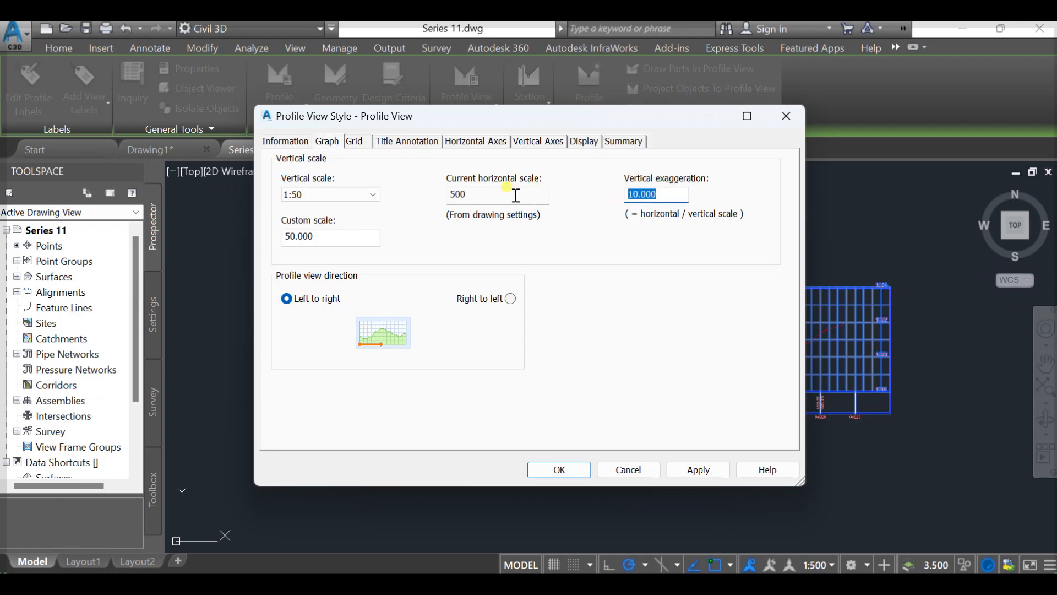
{"action": "type", "text": "1"}
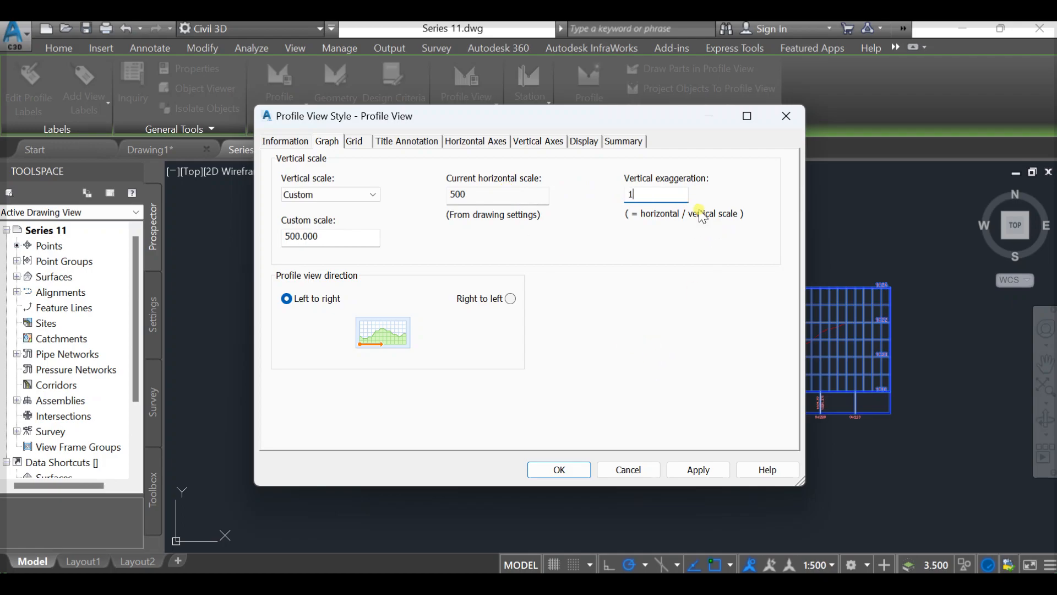
{"action": "left_click", "coordinate": [570, 469]}
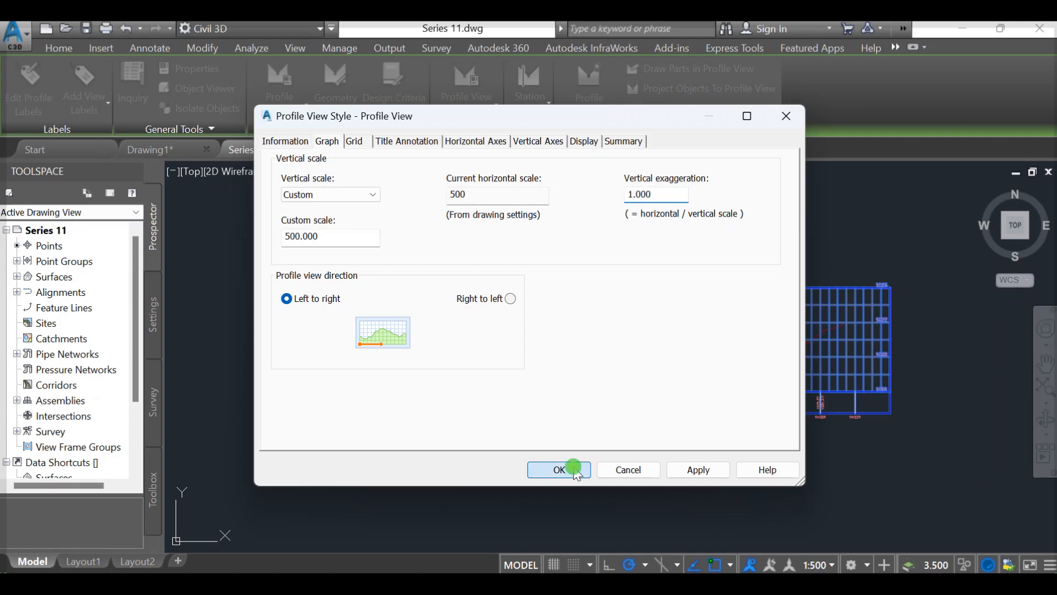
- Examine the rescaled profile view along its length, checking the elevation labels, grid and ground line
{"action": "scroll", "coordinate": [438, 384], "scroll_direction": "up", "scroll_amount": 8}
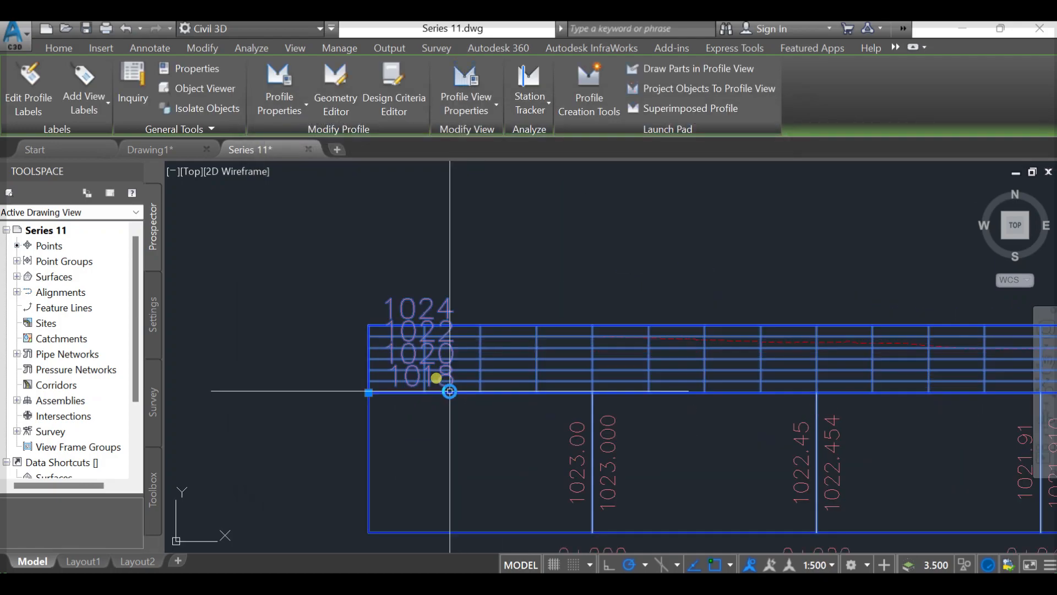
{"action": "middle_click_drag", "start_coordinate": [440, 378], "coordinate": [204, 366]}
{"action": "scroll", "coordinate": [655, 352], "scroll_direction": "down", "scroll_amount": 3}
{"action": "middle_click_drag", "start_coordinate": [704, 375], "coordinate": [385, 411]}
{"action": "middle_click_drag", "start_coordinate": [685, 429], "coordinate": [891, 375]}
{"action": "scroll", "coordinate": [905, 356], "scroll_direction": "down", "scroll_amount": 2}
{"action": "middle_click_drag", "start_coordinate": [768, 371], "coordinate": [638, 377]}
{"action": "scroll", "coordinate": [215, 309], "scroll_direction": "up", "scroll_amount": 4}
{"action": "middle_click_drag", "start_coordinate": [530, 399], "coordinate": [409, 342]}
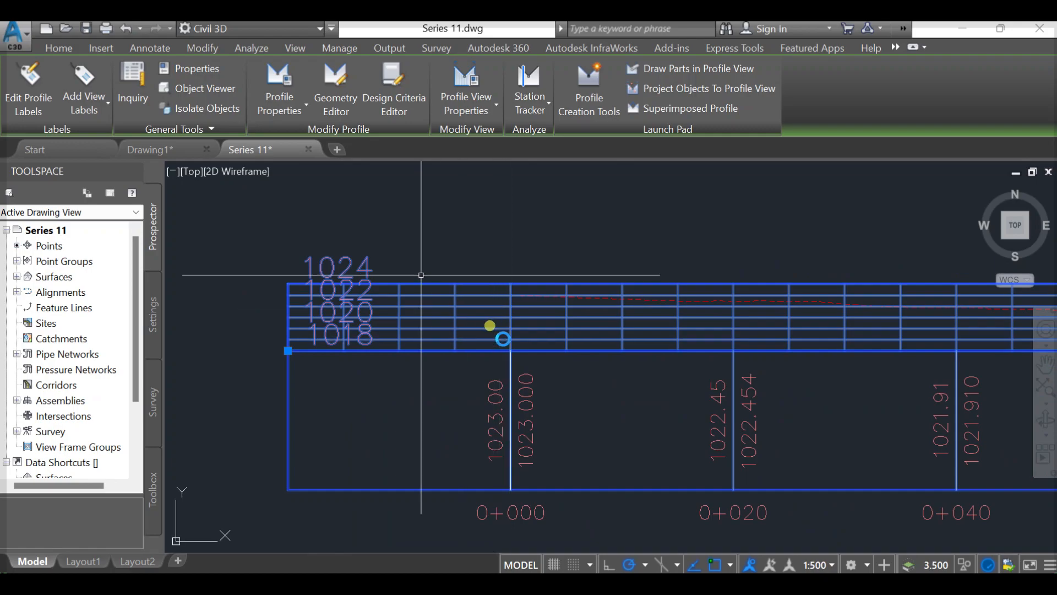
- In the profile view style, set the major tick size to 5 mm for both the bottom and top horizontal axes
{"action": "left_click", "coordinate": [488, 103]}
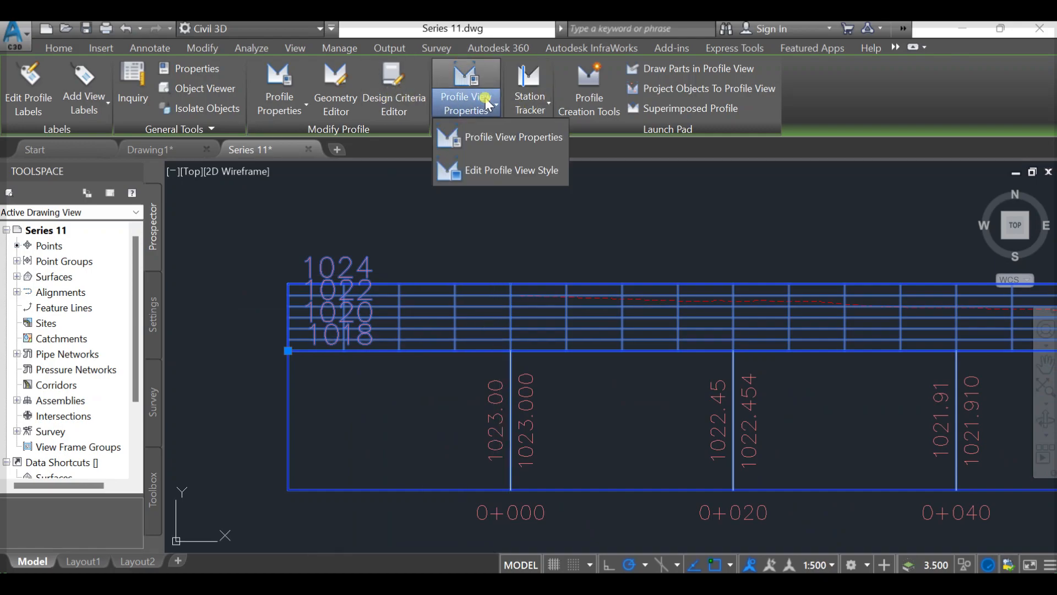
{"action": "left_click", "coordinate": [499, 172]}
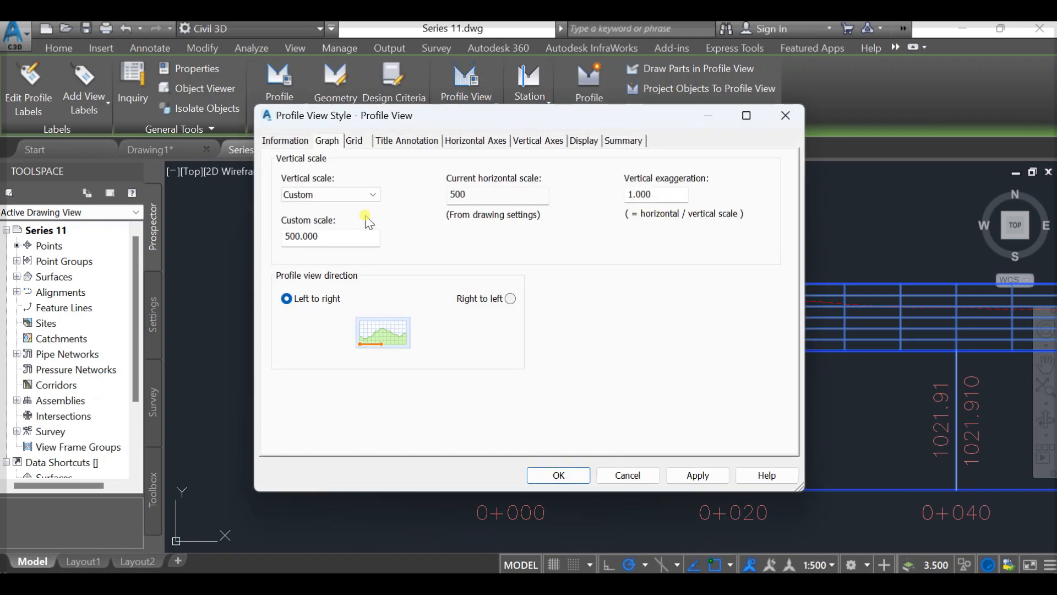
{"action": "left_click", "coordinate": [450, 144]}
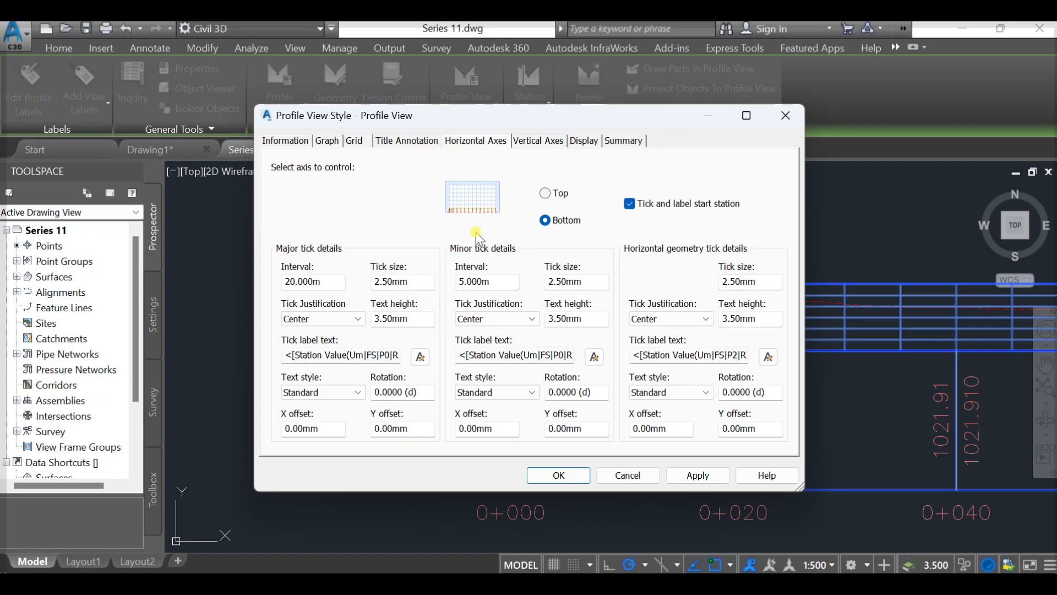
{"action": "left_click_drag", "start_coordinate": [410, 282], "coordinate": [381, 286]}
{"action": "type", "text": "5"}
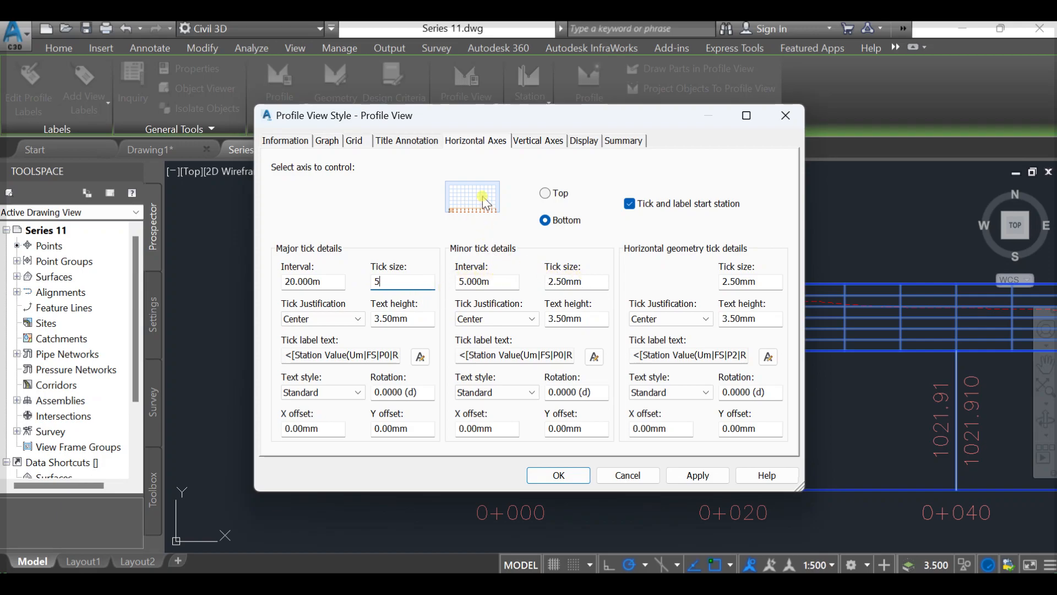
{"action": "left_click", "coordinate": [560, 197]}
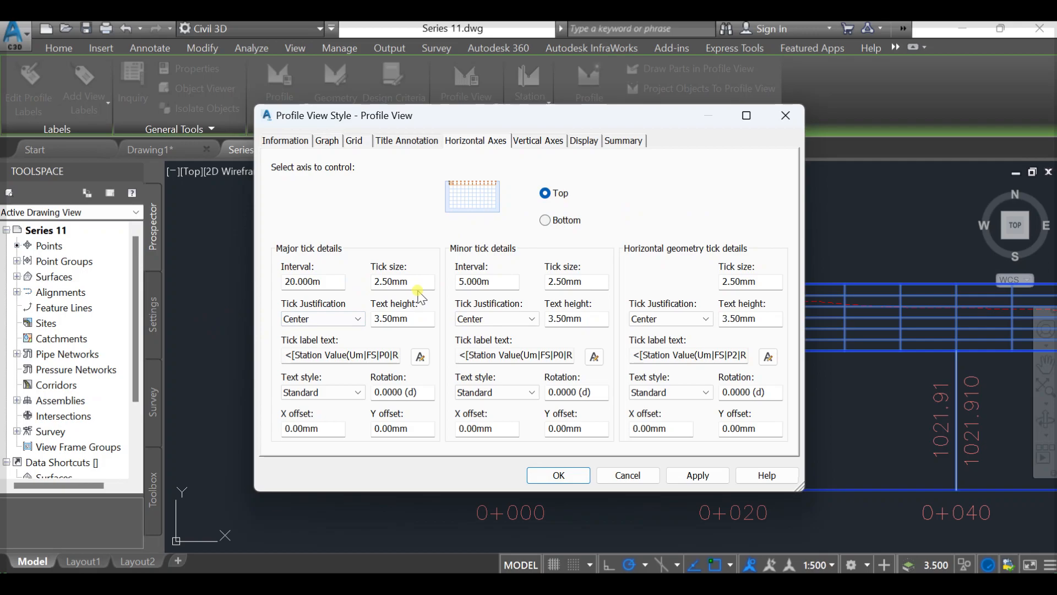
{"action": "left_click_drag", "start_coordinate": [409, 281], "coordinate": [374, 291]}
{"action": "type", "text": "5"}
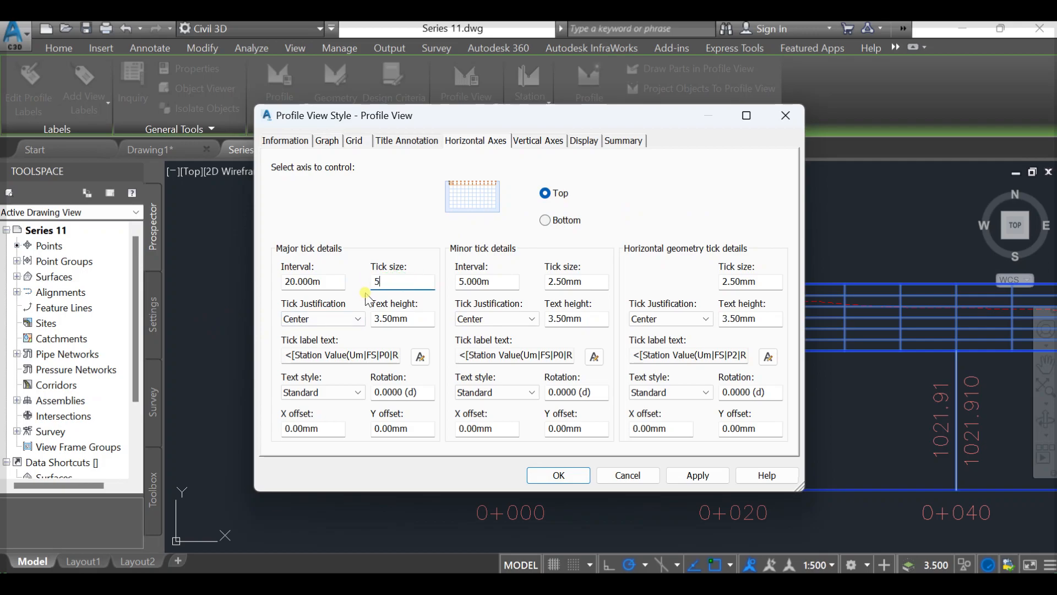
- Set the left vertical axis to a major interval of 5 m and a minor interval of 2.5 m
{"action": "left_click", "coordinate": [535, 145]}
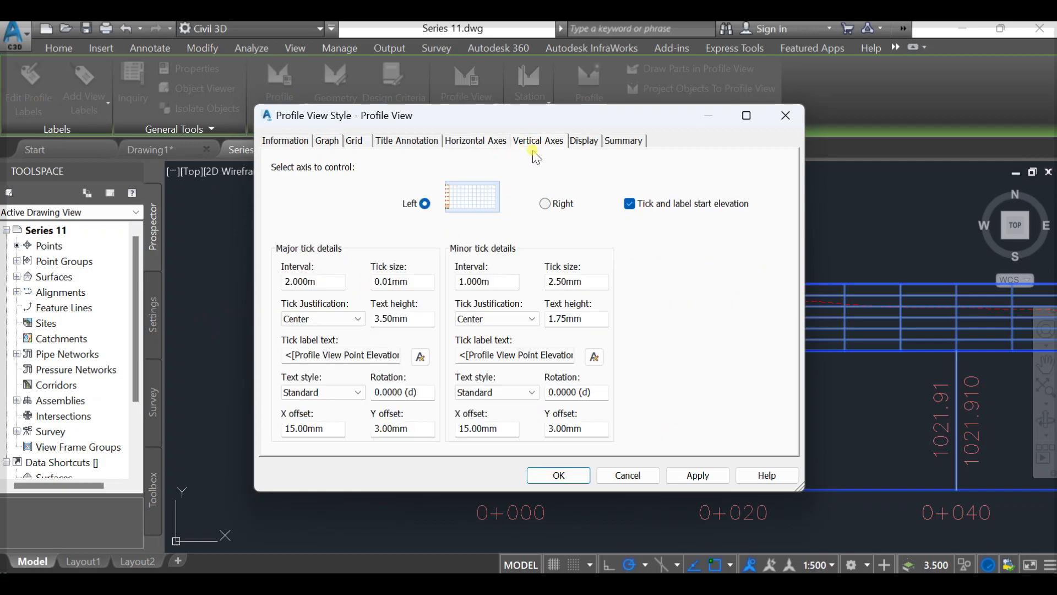
{"action": "left_click_drag", "start_coordinate": [335, 283], "coordinate": [285, 292]}
{"action": "type", "text": "5"}
{"action": "left_click_drag", "start_coordinate": [506, 283], "coordinate": [444, 289]}
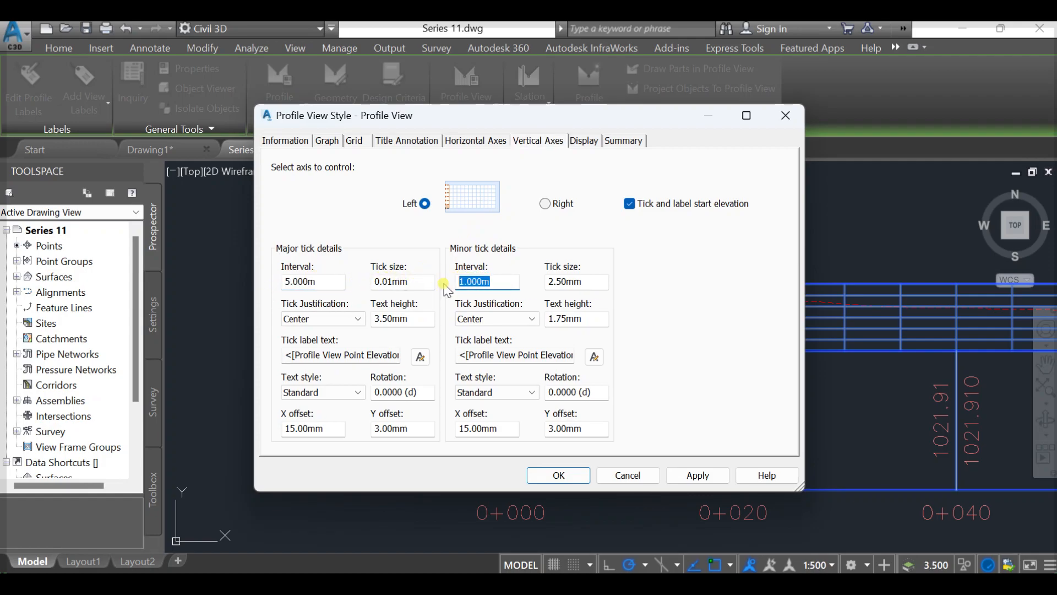
{"action": "type", "text": "3"}
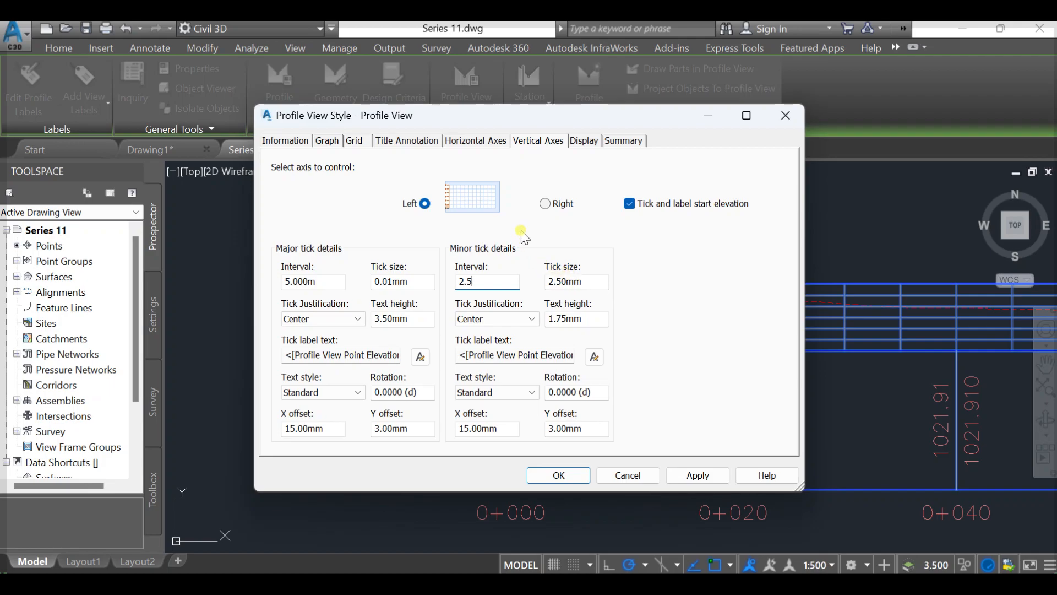
- Set the right vertical axis to a 5 m major and 2.5 m minor interval, and apply the style changes
{"action": "left_click", "coordinate": [550, 211]}
{"action": "left_click_drag", "start_coordinate": [307, 282], "coordinate": [209, 289]}
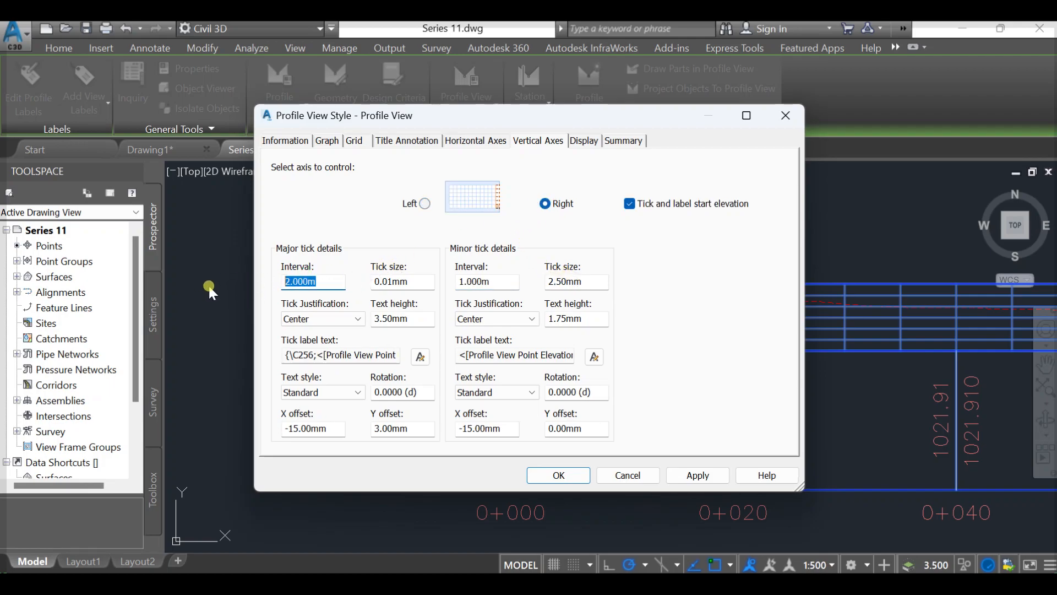
{"action": "type", "text": "5"}
{"action": "left_click", "coordinate": [511, 280]}
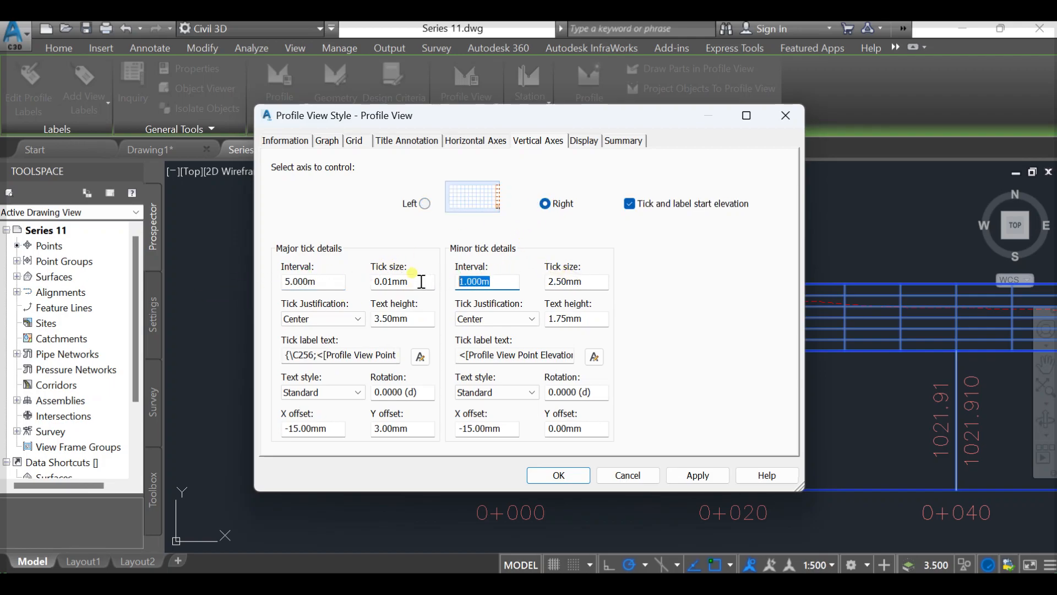
{"action": "type", "text": "2.5"}
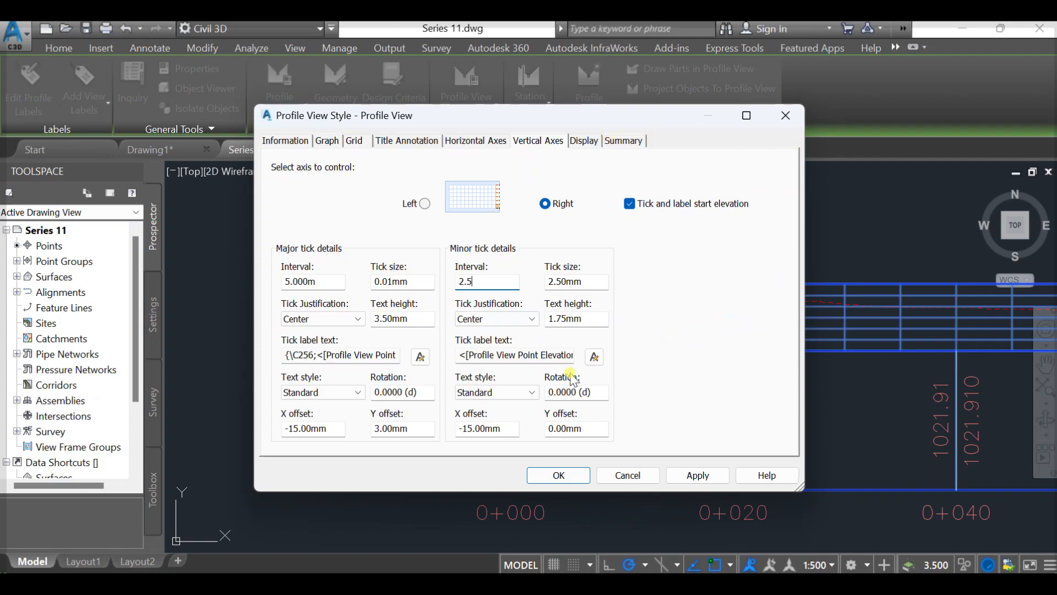
{"action": "left_click", "coordinate": [697, 474]}
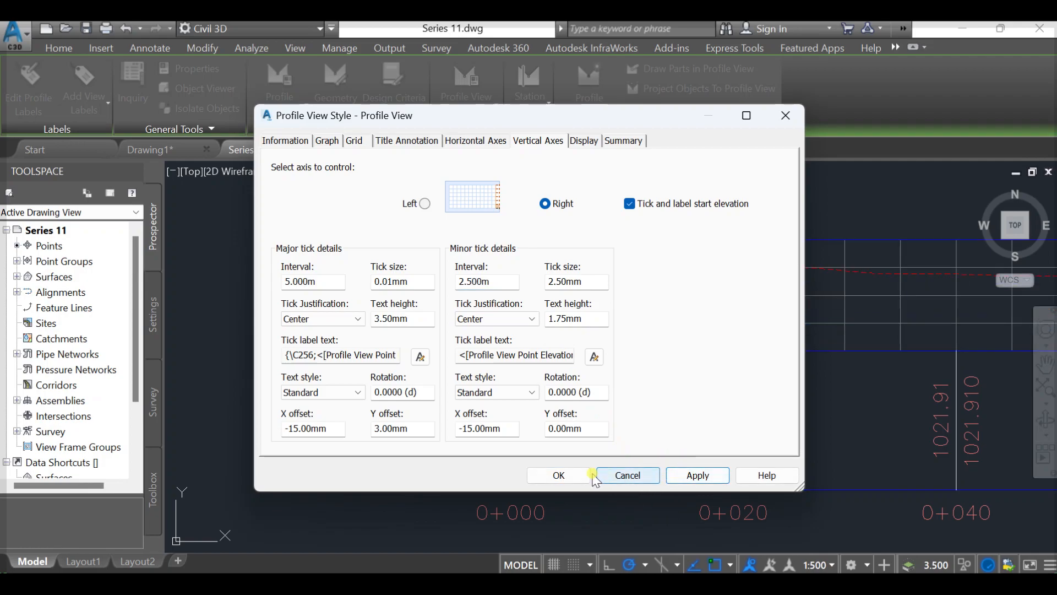
{"action": "left_click", "coordinate": [573, 476]}
- Examine the profile view's updated elevation intervals, grid spacing and ground line from end to end
{"action": "middle_click_drag", "start_coordinate": [497, 376], "coordinate": [502, 345]}
{"action": "scroll", "coordinate": [347, 273], "scroll_direction": "down", "scroll_amount": 2}
{"action": "middle_click_drag", "start_coordinate": [576, 317], "coordinate": [500, 409]}
{"action": "scroll", "coordinate": [540, 366], "scroll_direction": "down", "scroll_amount": 2}
{"action": "middle_click_drag", "start_coordinate": [683, 409], "coordinate": [588, 400]}
{"action": "scroll", "coordinate": [314, 380], "scroll_direction": "up", "scroll_amount": 4}
{"action": "middle_click_drag", "start_coordinate": [300, 379], "coordinate": [449, 410]}
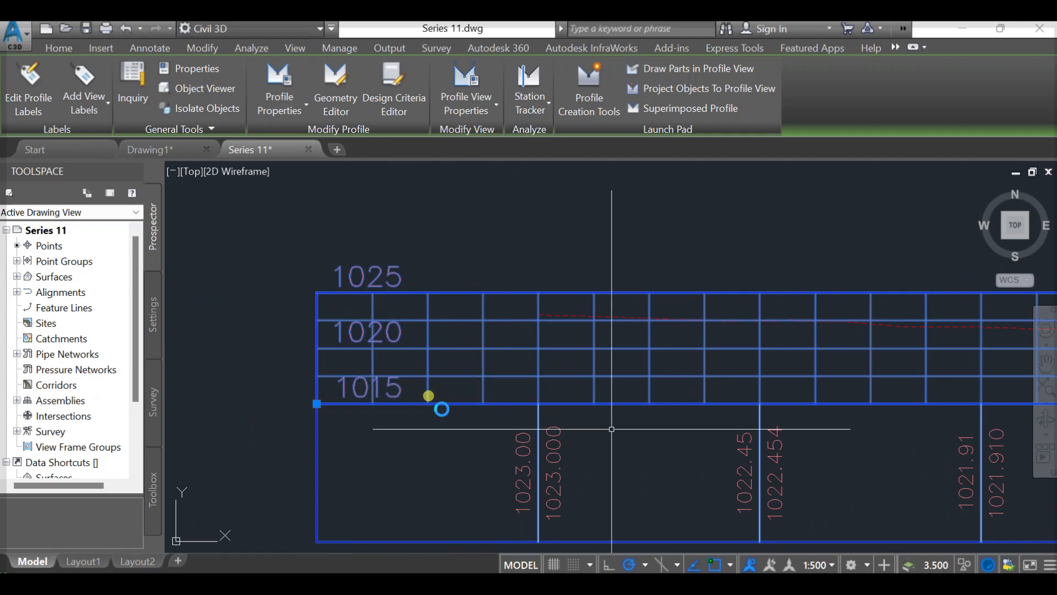
{"action": "scroll", "coordinate": [480, 435], "scroll_direction": "down", "scroll_amount": 5}
{"action": "middle_click_drag", "start_coordinate": [678, 418], "coordinate": [479, 328]}
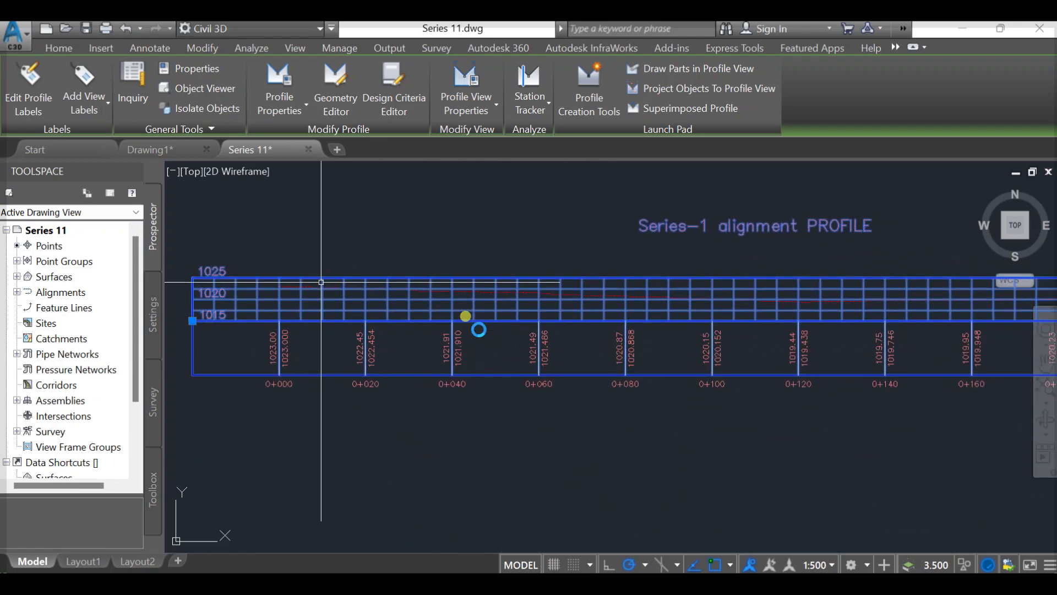
- In the profile view style, set the left vertical axis's major tick label Y offset to 0 mm and apply the change
{"action": "scroll", "coordinate": [358, 309], "scroll_direction": "up", "scroll_amount": 5}
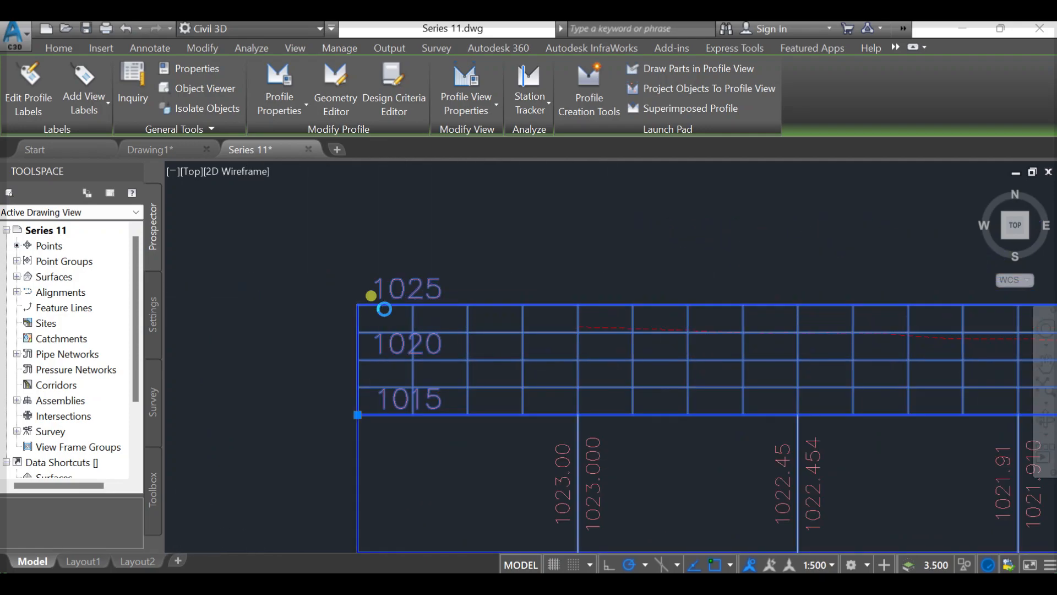
{"action": "scroll", "coordinate": [386, 309], "scroll_direction": "up", "scroll_amount": 2}
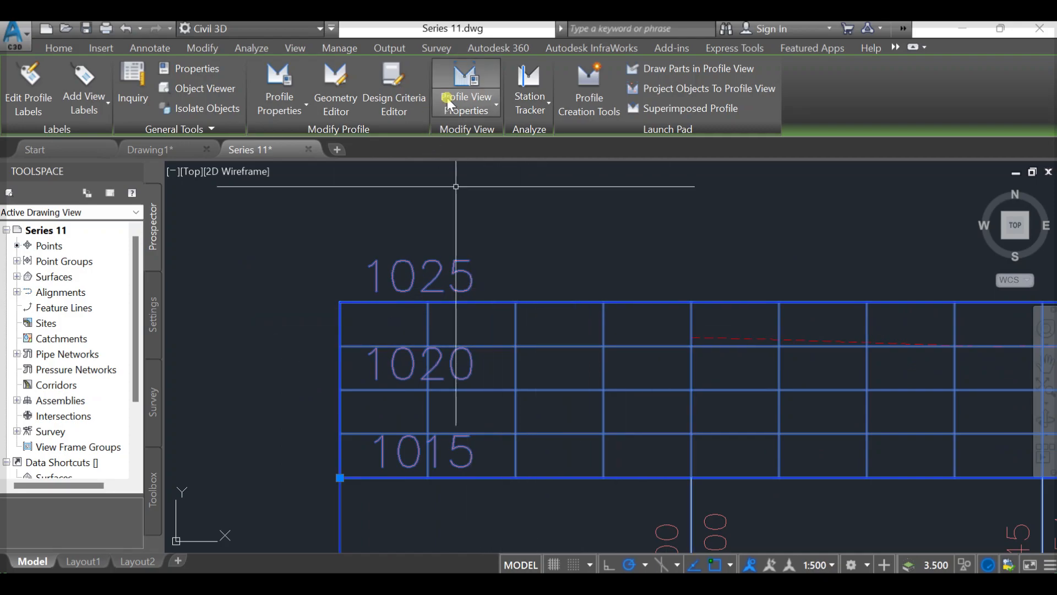
{"action": "left_click", "coordinate": [490, 110]}
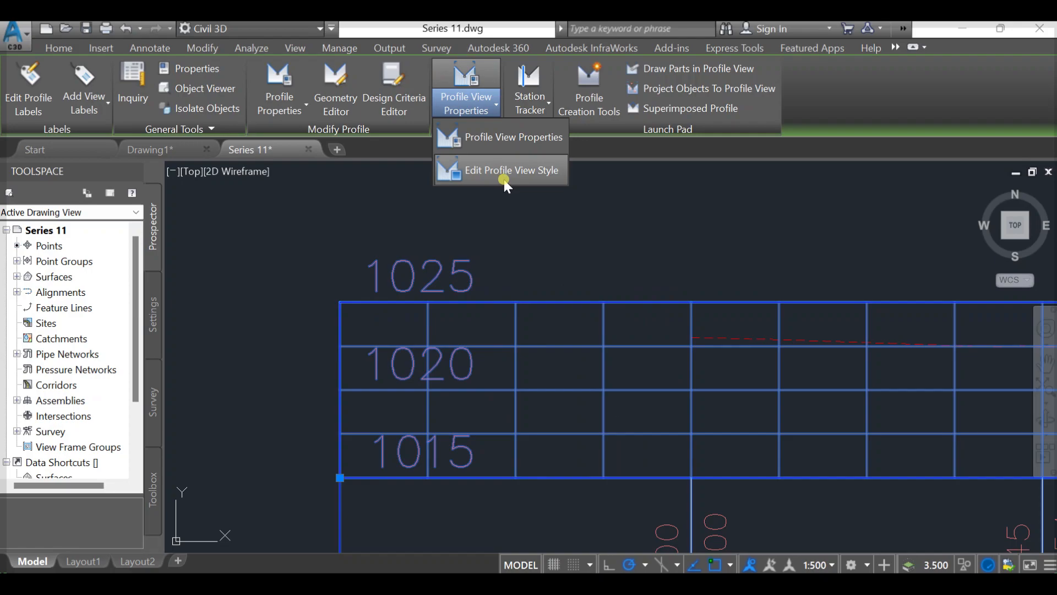
{"action": "left_click", "coordinate": [507, 175]}
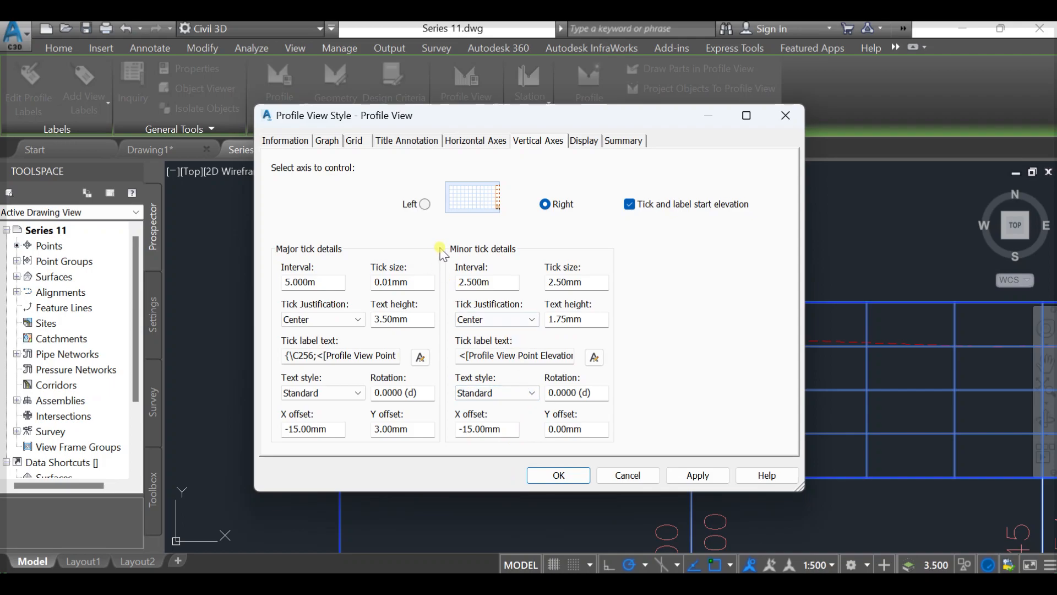
{"action": "left_click", "coordinate": [425, 205]}
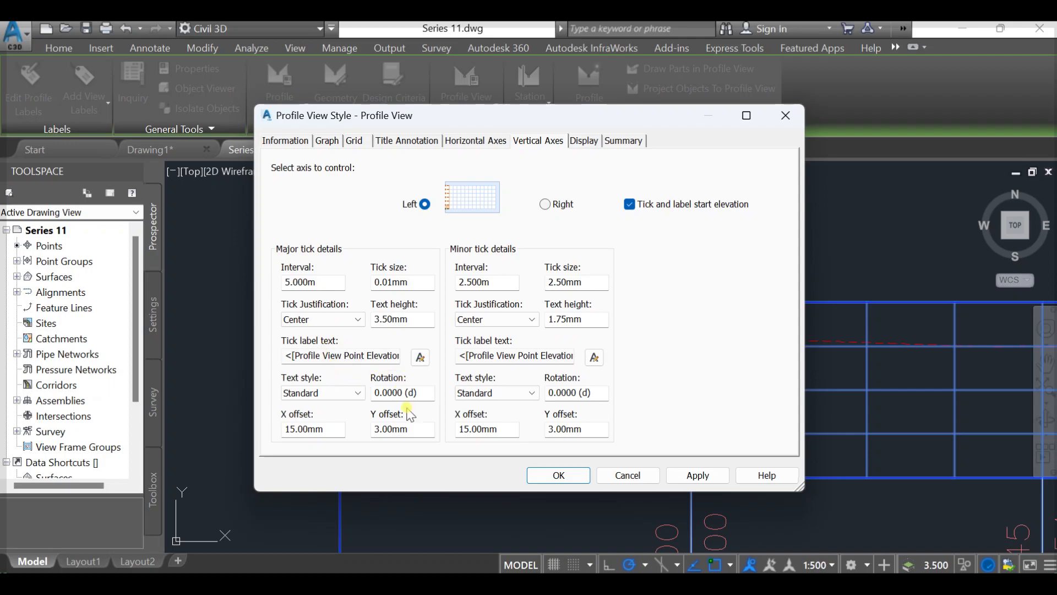
{"action": "double_click", "coordinate": [427, 428]}
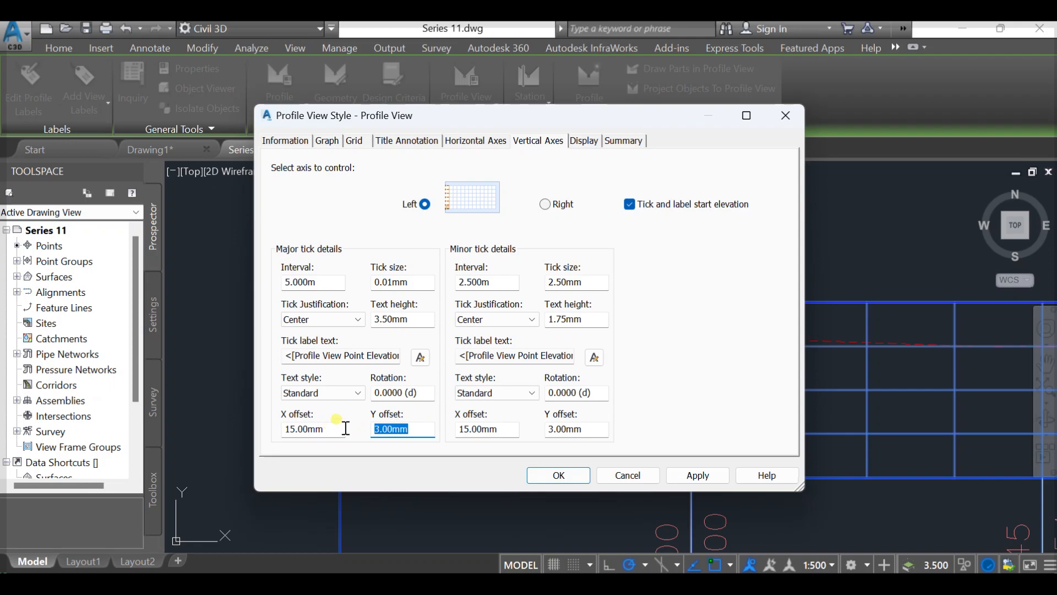
{"action": "type", "text": "0"}
{"action": "left_click", "coordinate": [693, 473]}
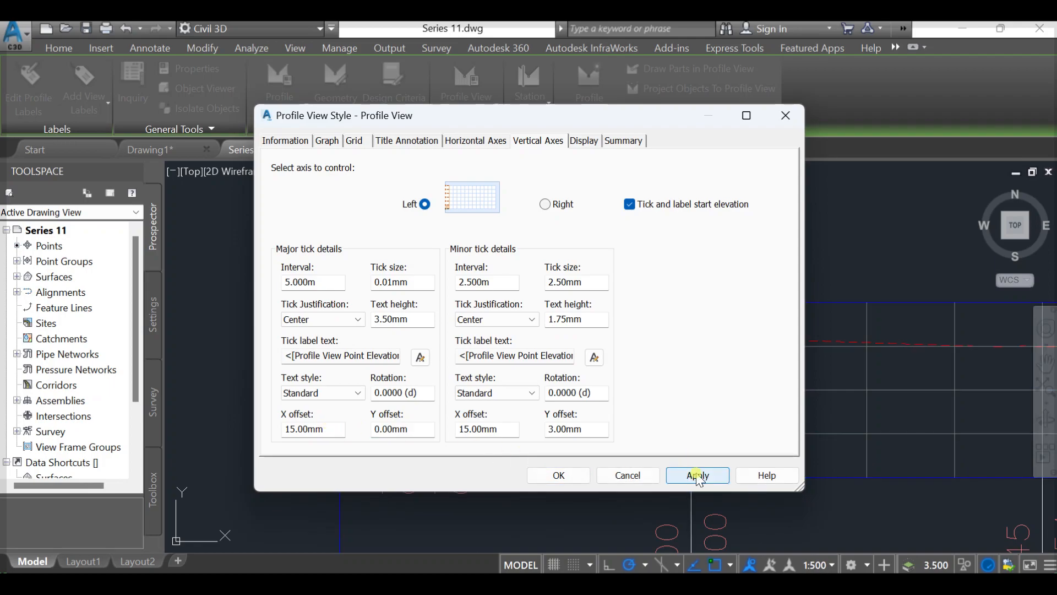
{"action": "left_click", "coordinate": [553, 475]}
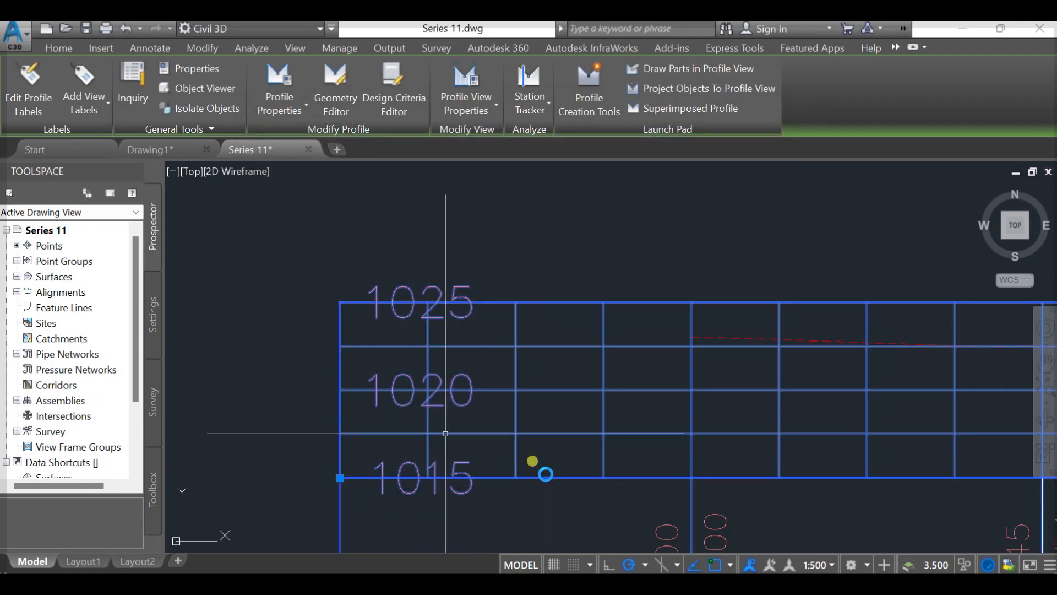
- Deselect the profile view and set the drawing's annotation scale to 1:250
{"action": "mouse_move", "coordinate": [428, 453]}
{"action": "middle_mouse_down"}
{"action": "mouse_move", "coordinate": [408, 318]}
{"action": "mouse_move", "coordinate": [409, 388]}
{"action": "middle_mouse_up"}
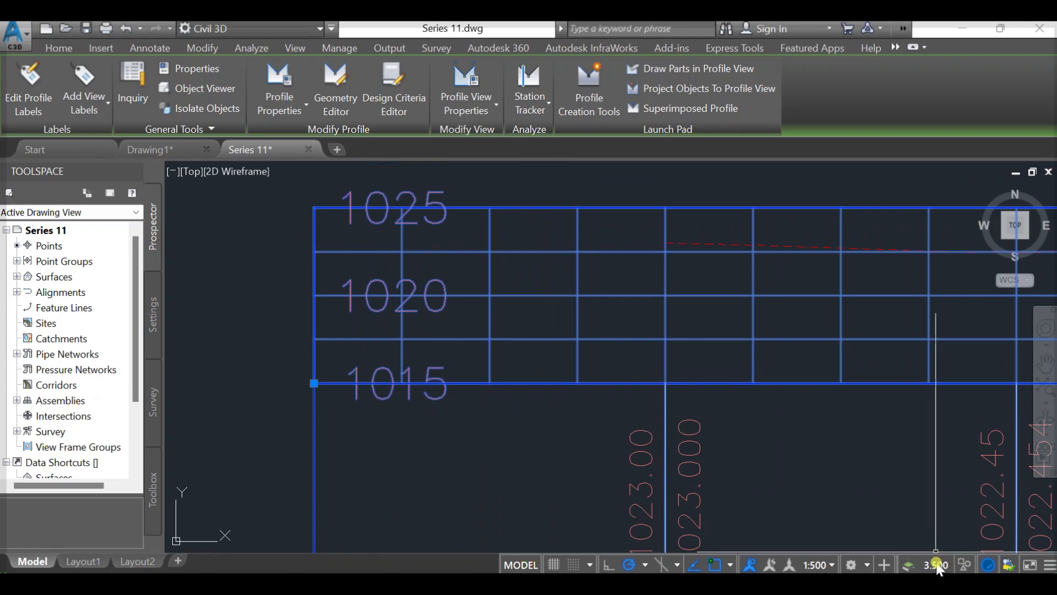
{"action": "left_click", "coordinate": [928, 567]}
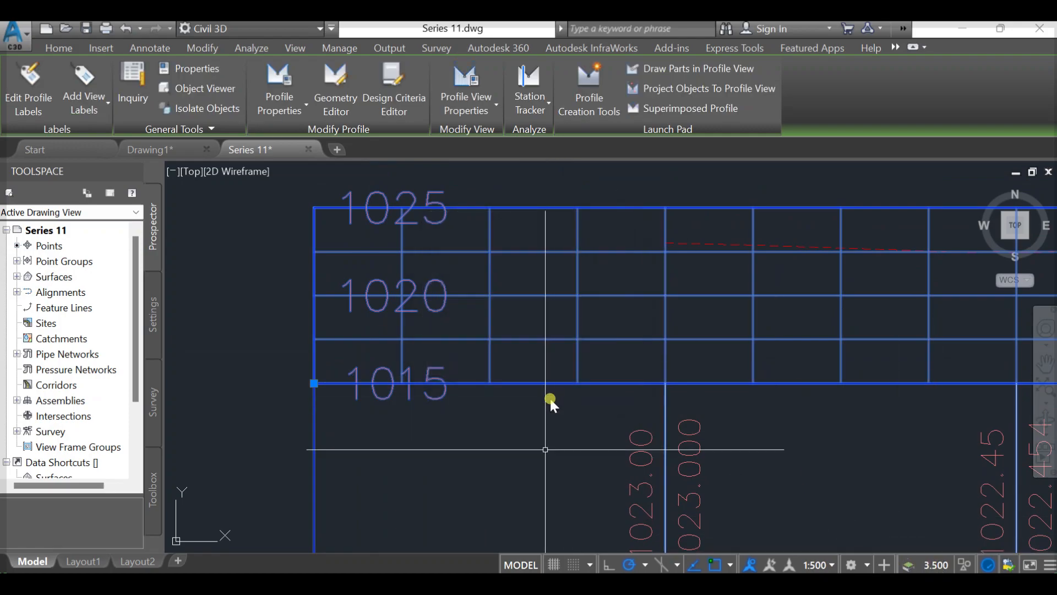
{"action": "key", "text": "Escape"}
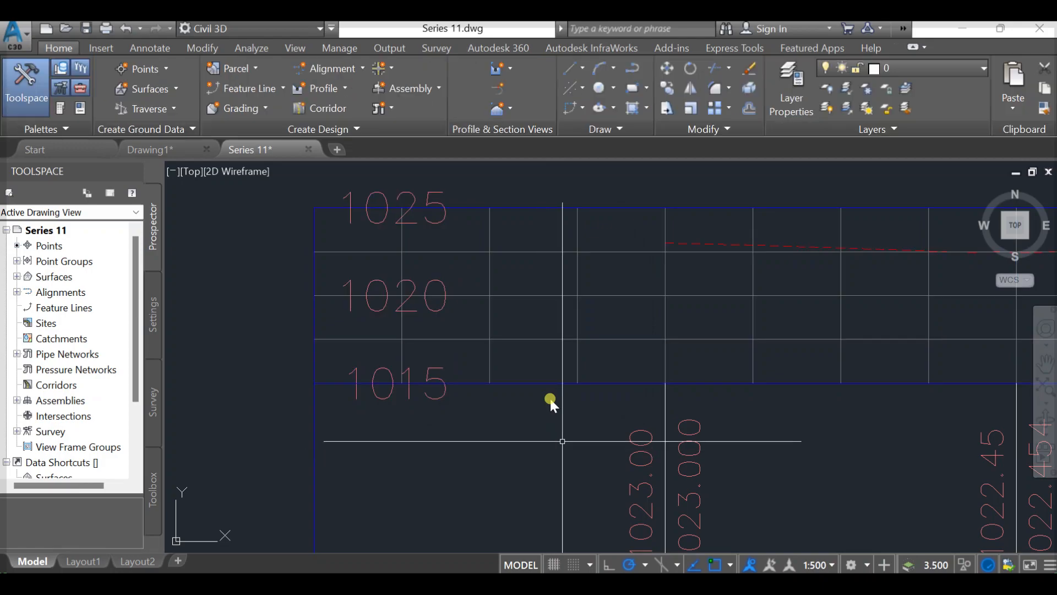
{"action": "left_click", "coordinate": [819, 565]}
{"action": "left_click", "coordinate": [814, 347]}
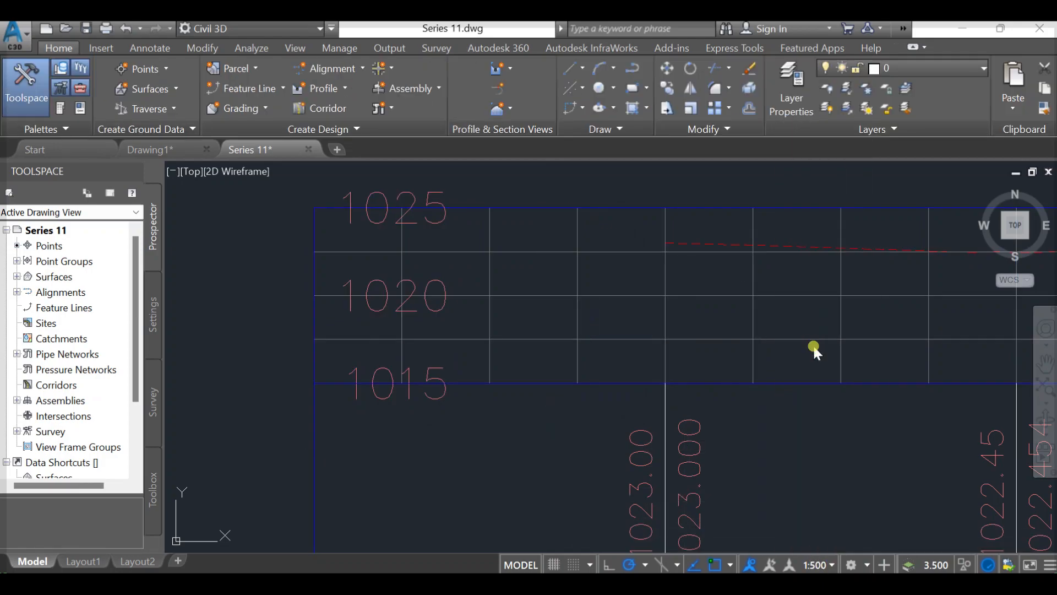
{"action": "scroll", "coordinate": [517, 387], "scroll_direction": "down", "scroll_amount": 3}
{"action": "middle_click_drag", "start_coordinate": [599, 408], "coordinate": [469, 380]}
{"action": "middle_click_drag", "start_coordinate": [722, 414], "coordinate": [657, 420]}
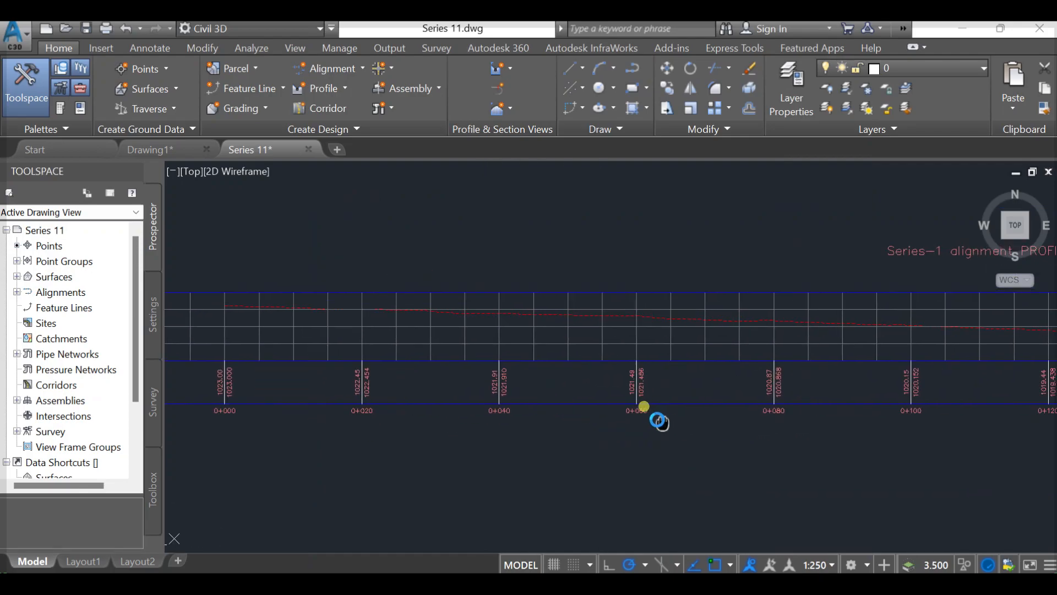
{"action": "scroll", "coordinate": [672, 415], "scroll_direction": "down", "scroll_amount": 3}
{"action": "middle_click_drag", "start_coordinate": [774, 412], "coordinate": [575, 372]}
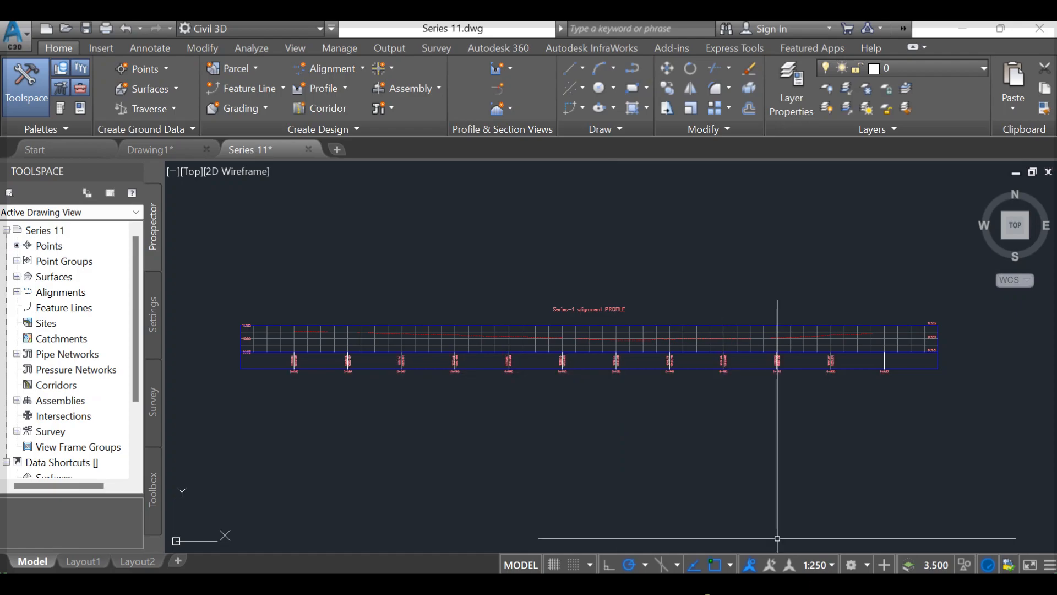
- Switch to PowerPoint and add the bullets "Surface profile" and "Design profile" to the Profile slide
{"action": "left_click", "coordinate": [655, 512]}
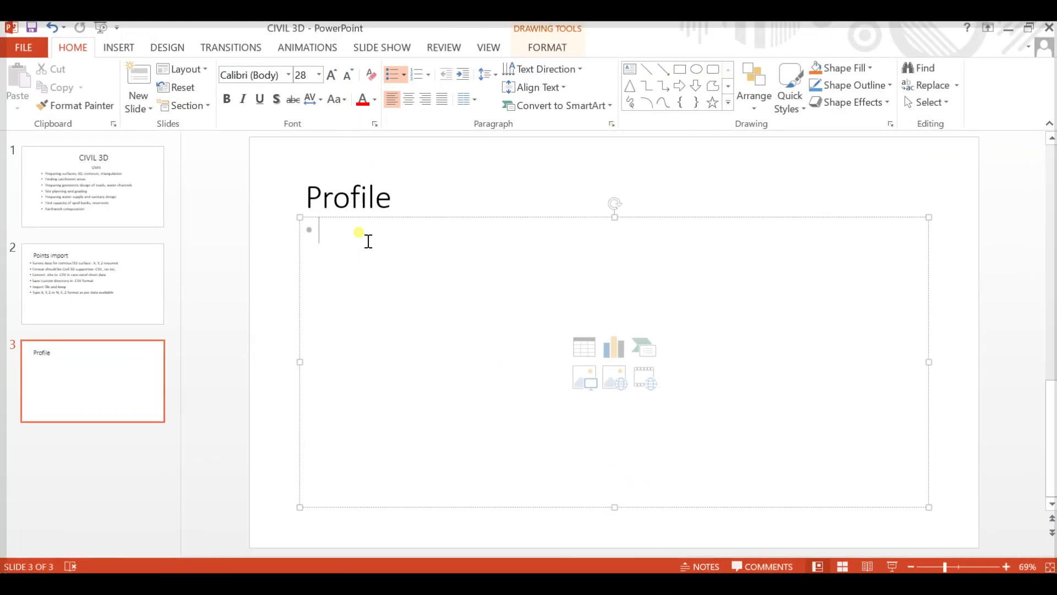
{"action": "type", "text": "surface pr"}
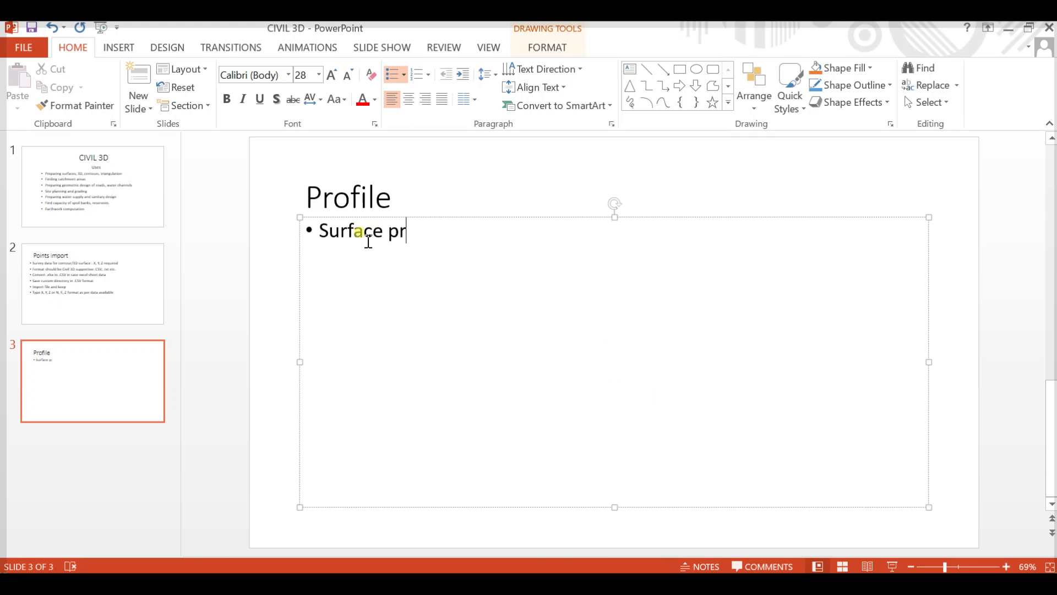
{"action": "type", "text": "ofile"}
{"action": "key", "text": "Return"}
{"action": "type", "text": "d"}
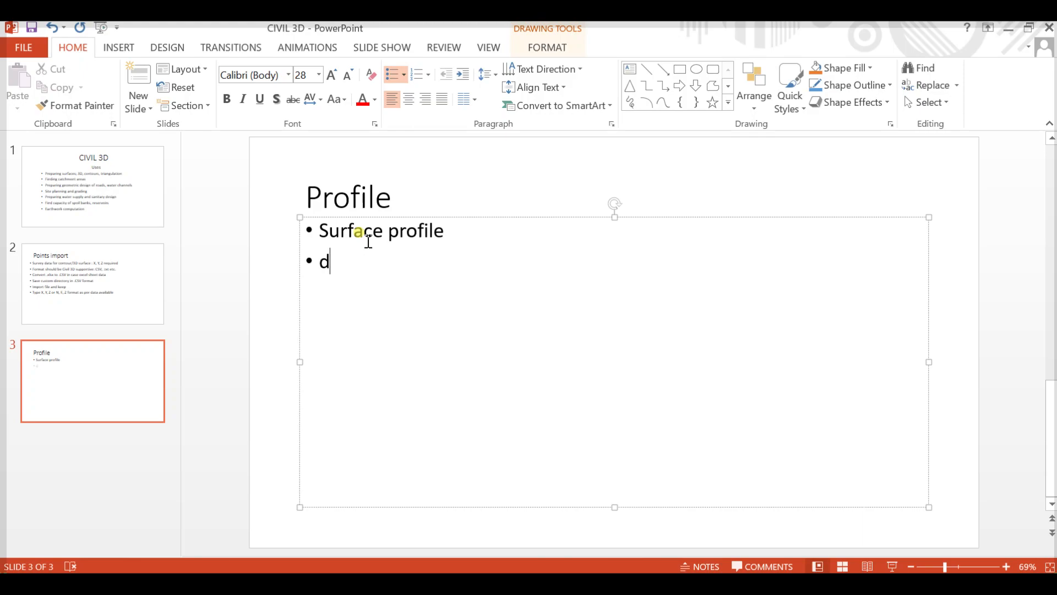
{"action": "type", "text": "esign "}
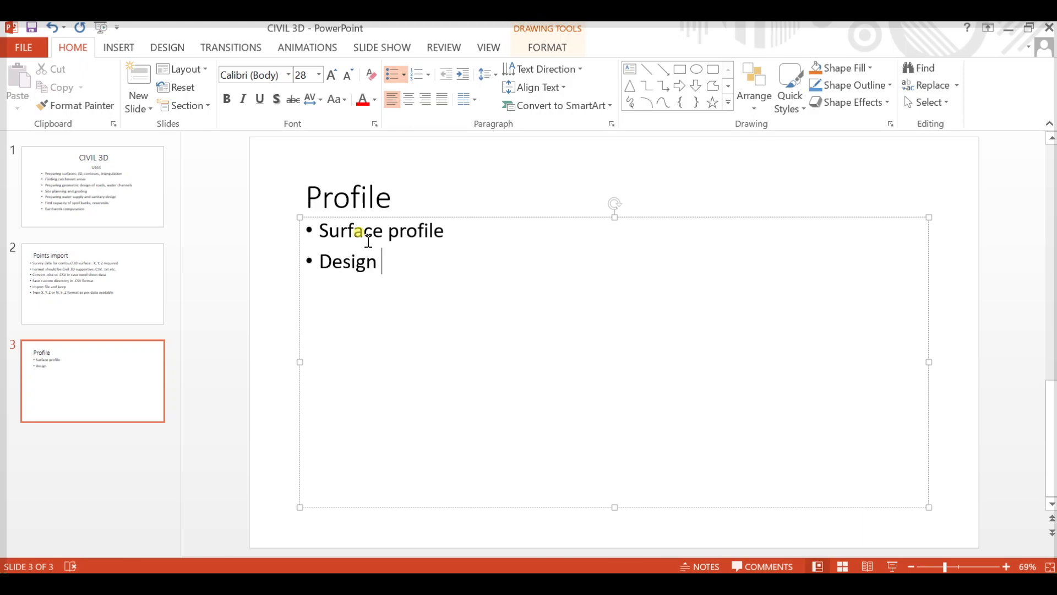
{"action": "type", "text": "profile"}
{"action": "key", "text": "Return"}
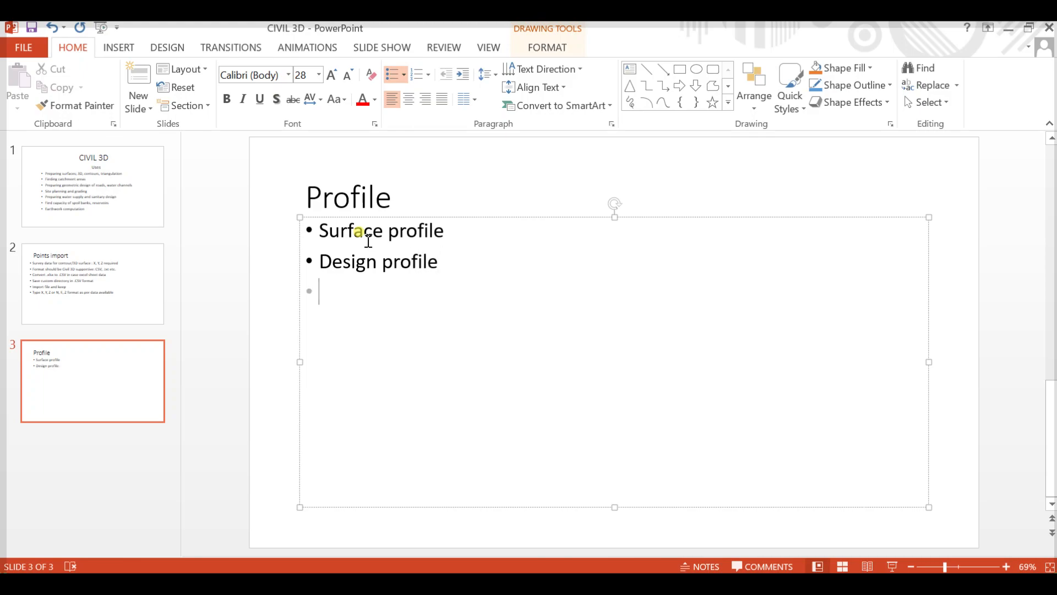
- Add the bullets "Setting out data" and "Design data" to the Profile slide
{"action": "type", "text": "setting o"}
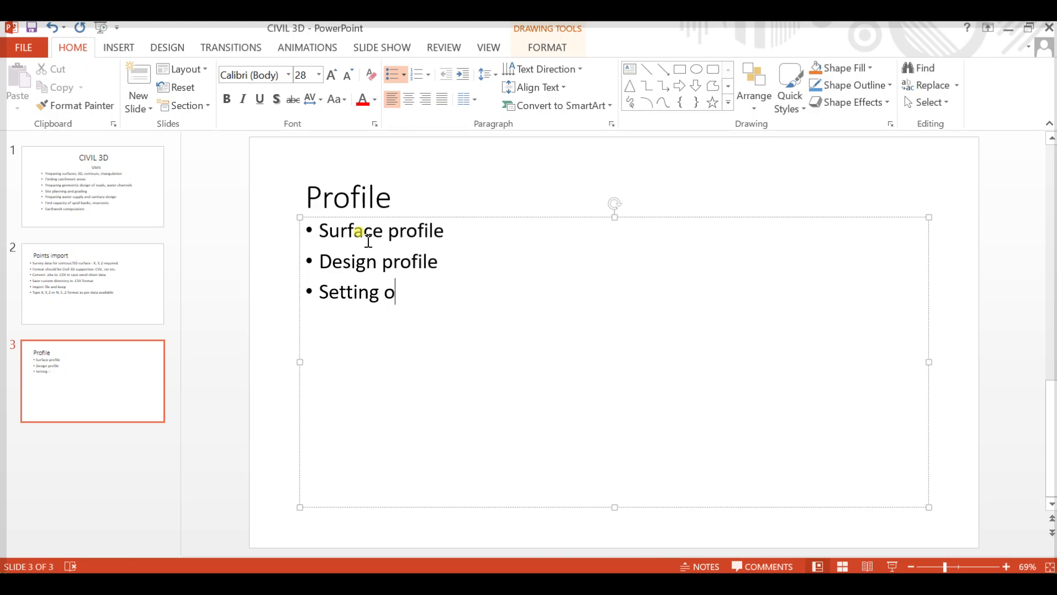
{"action": "type", "text": "ut data"}
{"action": "key", "text": "Return"}
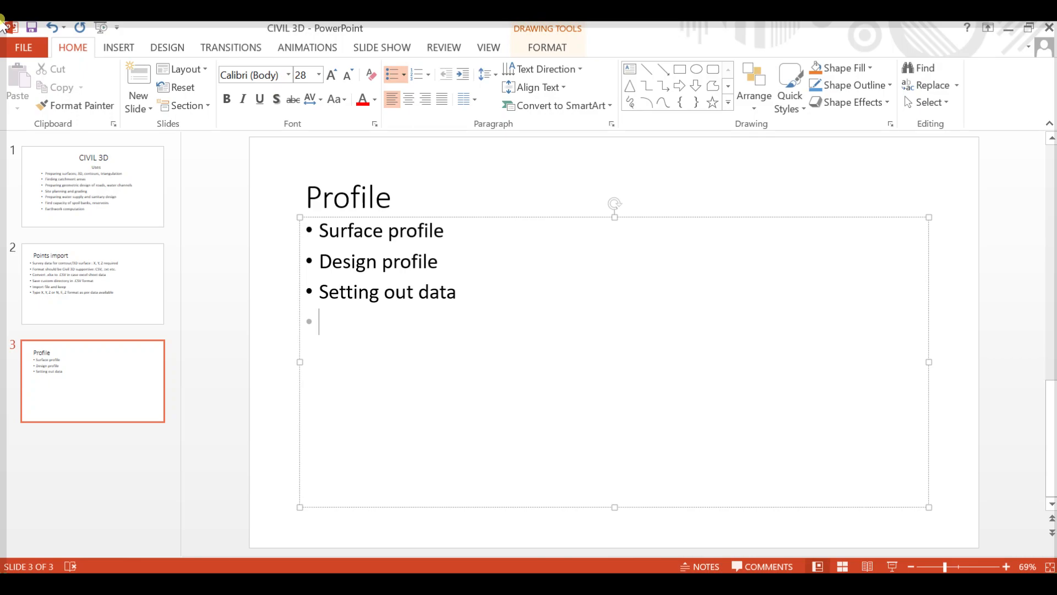
{"action": "type", "text": "design "}
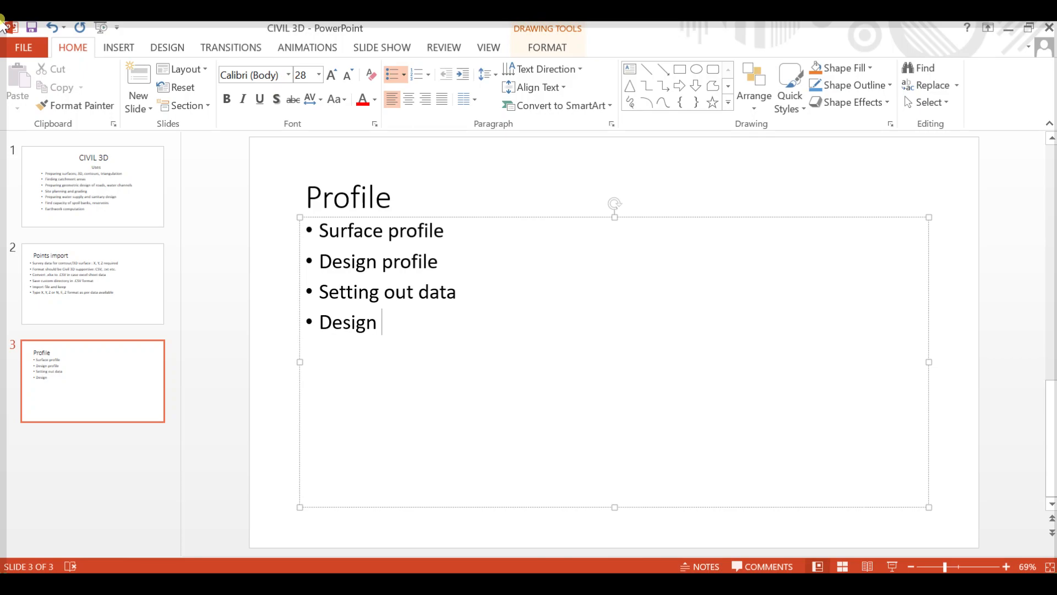
{"action": "type", "text": "data"}
- Switch to the road drawings PDF in Acrobat and examine the sample profile's ground lines, existing and proposed ground levels, and curve rows
{"action": "mouse_move", "coordinate": [719, 585]}
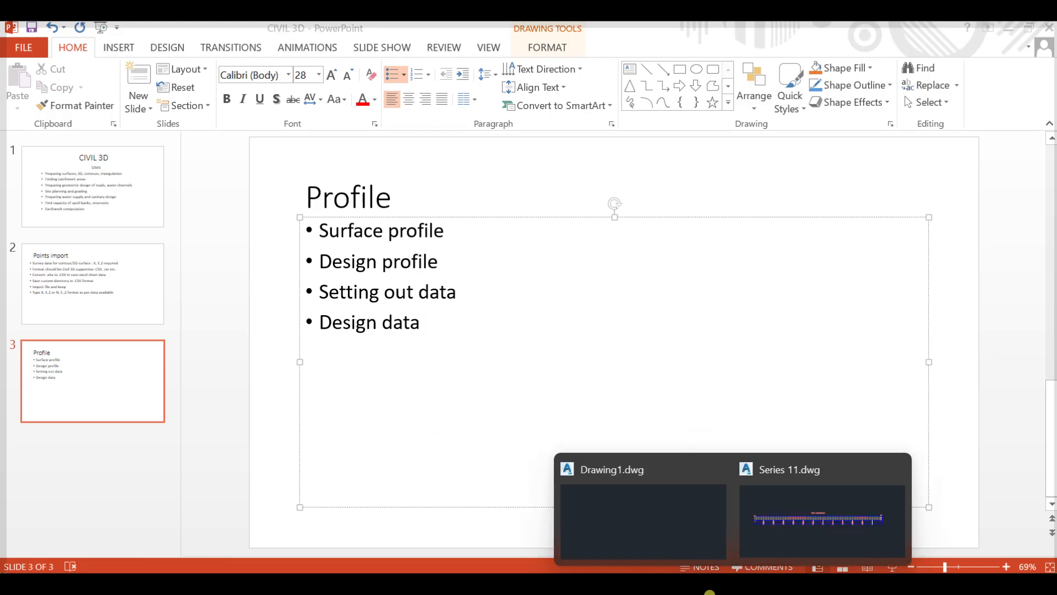
{"action": "left_click", "coordinate": [708, 591]}
{"action": "scroll", "coordinate": [609, 347], "scroll_direction": "down", "scroll_amount": 3}
{"action": "scroll", "coordinate": [510, 359], "scroll_direction": "up", "scroll_amount": 3}
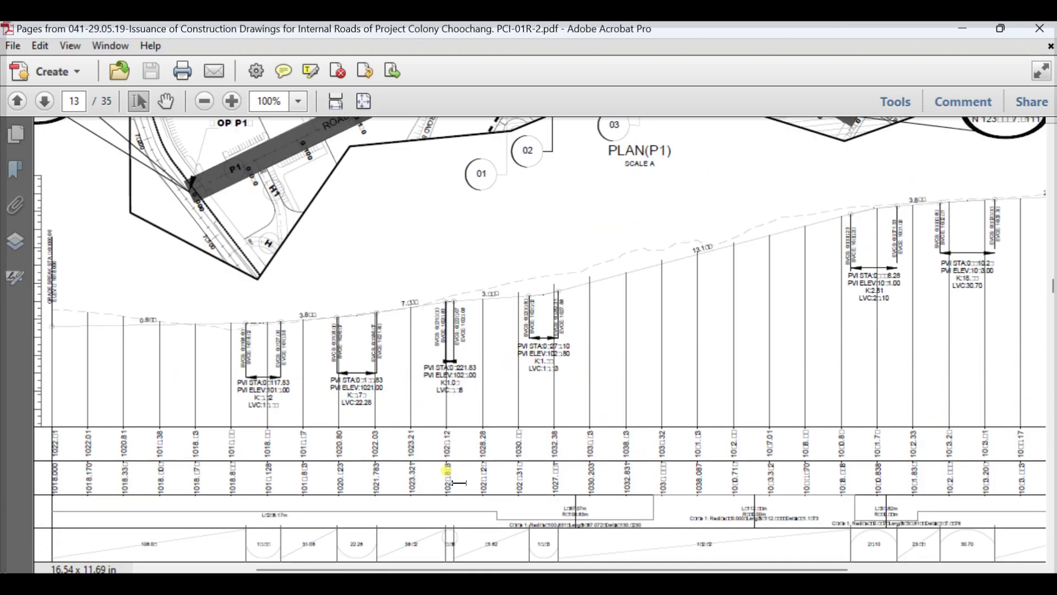
{"action": "left_click_drag", "start_coordinate": [817, 576], "coordinate": [698, 576]}
{"action": "left_click", "coordinate": [239, 303]}
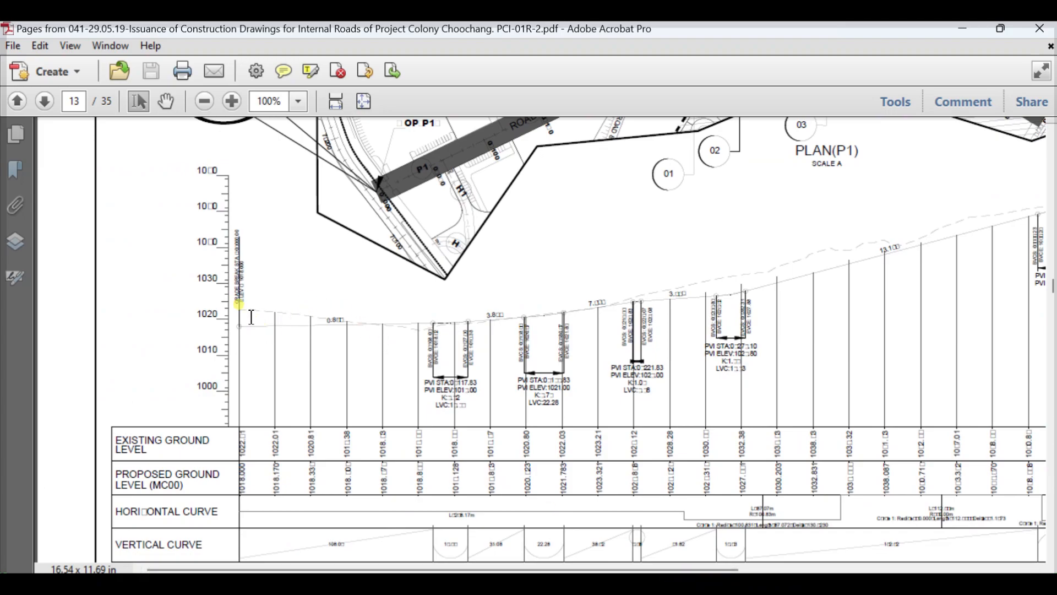
{"action": "left_click_drag", "start_coordinate": [147, 450], "coordinate": [113, 434]}
{"action": "left_click", "coordinate": [120, 441]}
{"action": "left_click", "coordinate": [169, 474]}
{"action": "left_click_drag", "start_coordinate": [183, 484], "coordinate": [112, 479]}
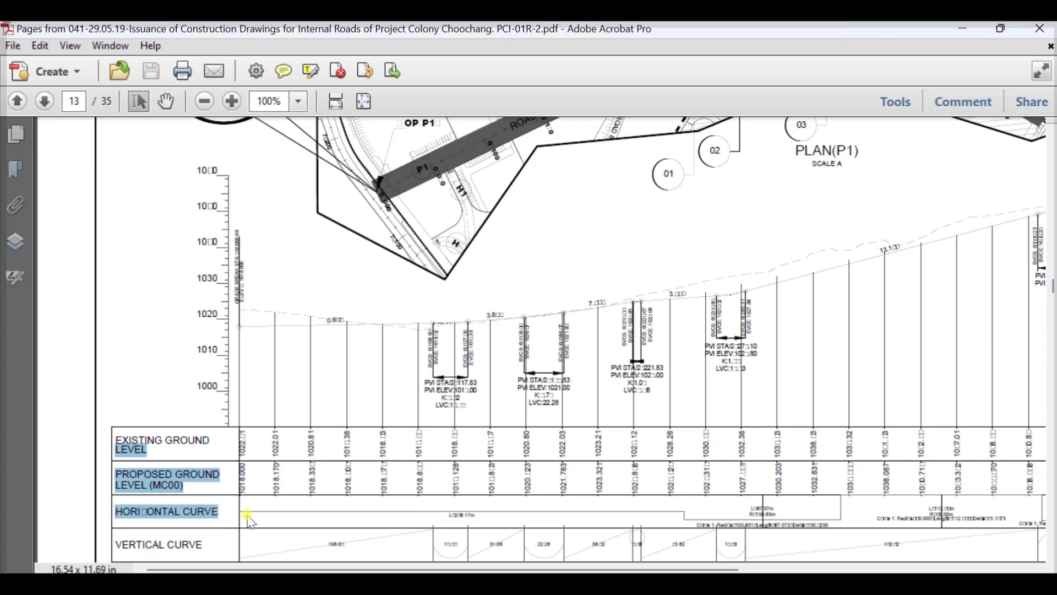
{"action": "left_click", "coordinate": [199, 505]}
{"action": "mouse_move", "coordinate": [212, 516]}
{"action": "left_mouse_down"}
{"action": "mouse_move", "coordinate": [212, 477]}
{"action": "mouse_move", "coordinate": [110, 431]}
{"action": "left_mouse_up"}
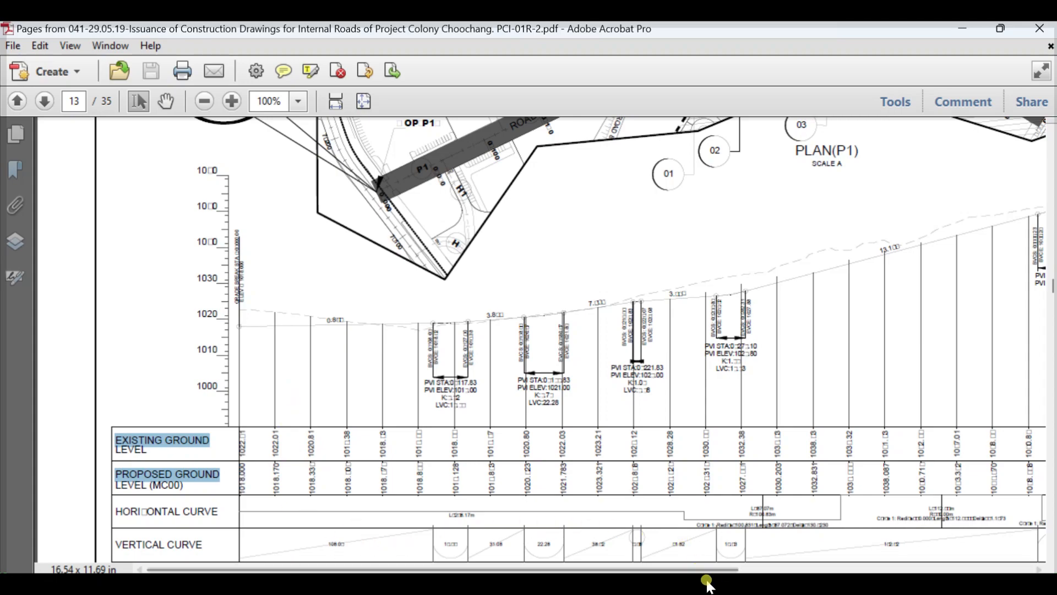
- Switch back to Civil 3D and start Profile Creation Tools on the Series-1 alignment profile view
{"action": "mouse_move", "coordinate": [730, 592]}
{"action": "left_click", "coordinate": [791, 541]}
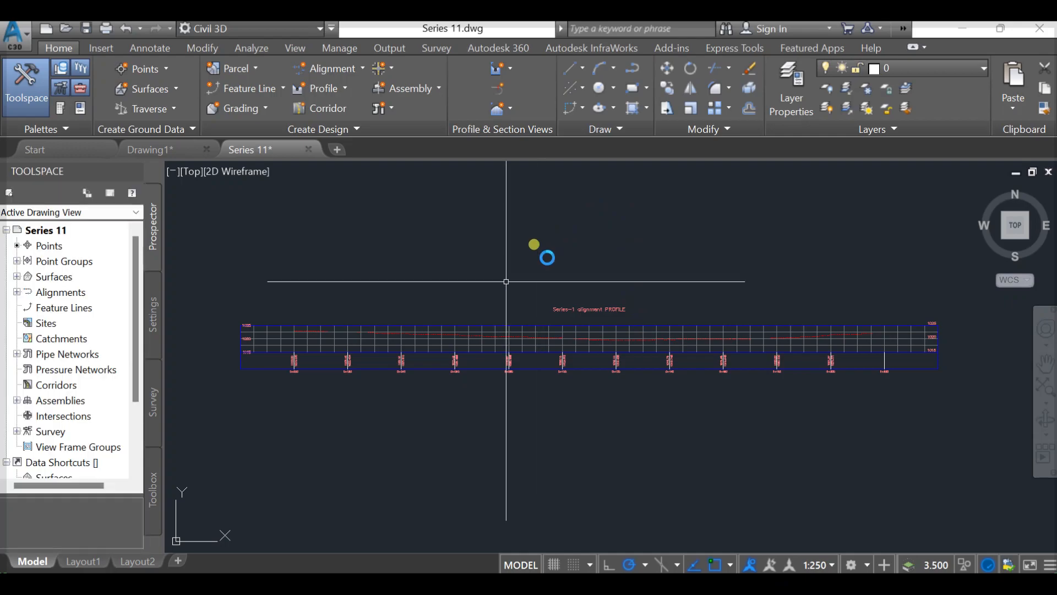
{"action": "middle_click_drag", "start_coordinate": [461, 277], "coordinate": [484, 274]}
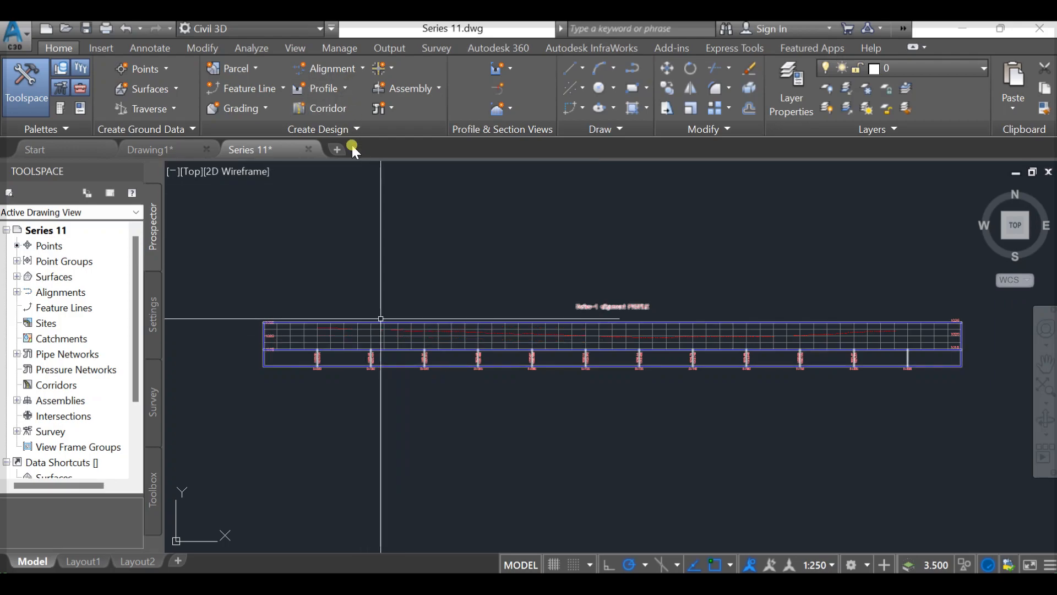
{"action": "left_click", "coordinate": [381, 322]}
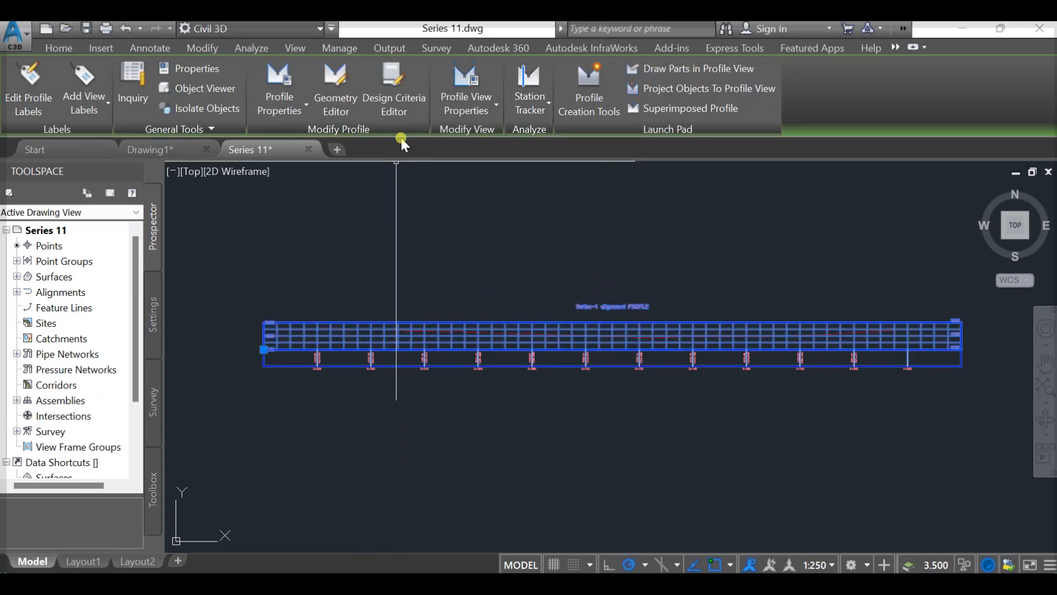
{"action": "key", "text": "Escape"}
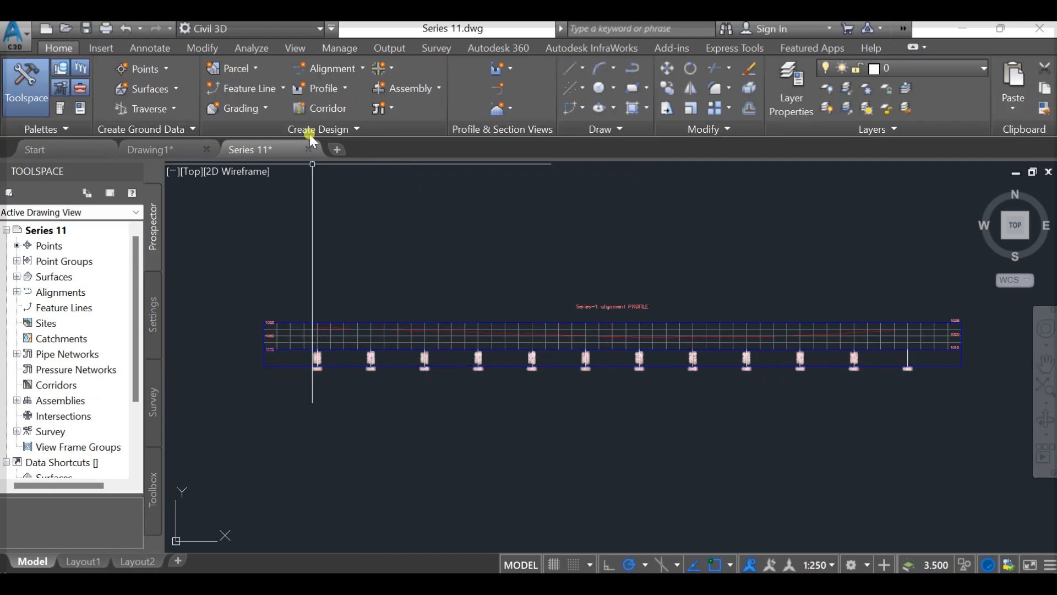
{"action": "left_click", "coordinate": [342, 93]}
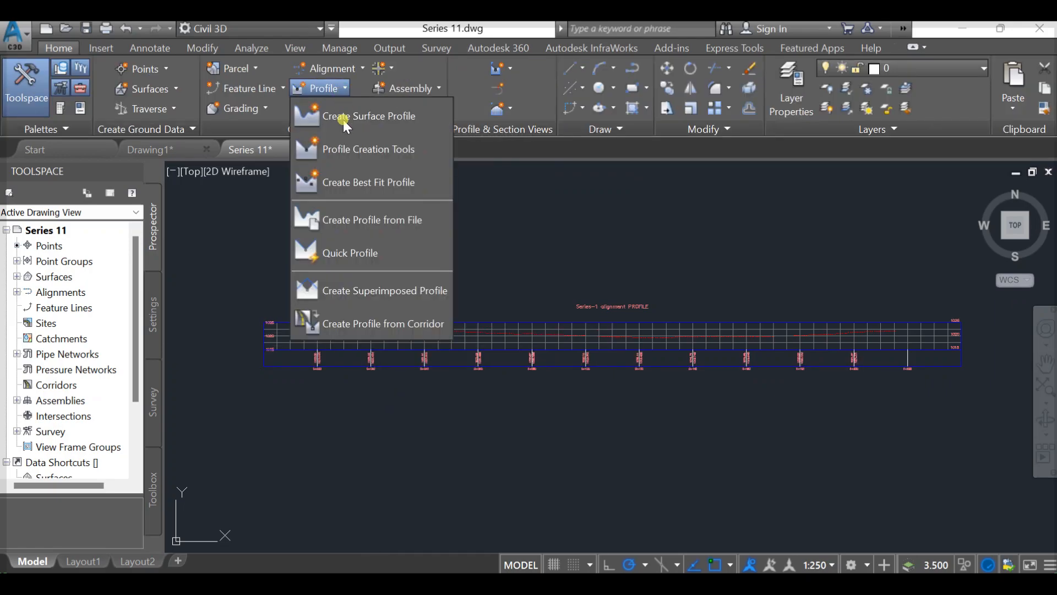
{"action": "left_click", "coordinate": [356, 154]}
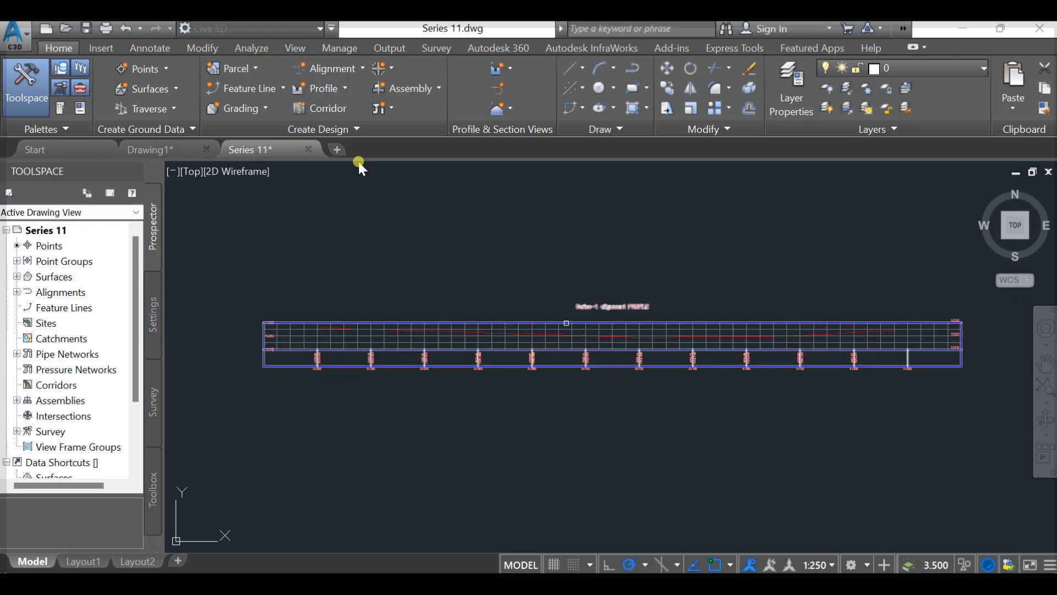
{"action": "left_click", "coordinate": [359, 161]}
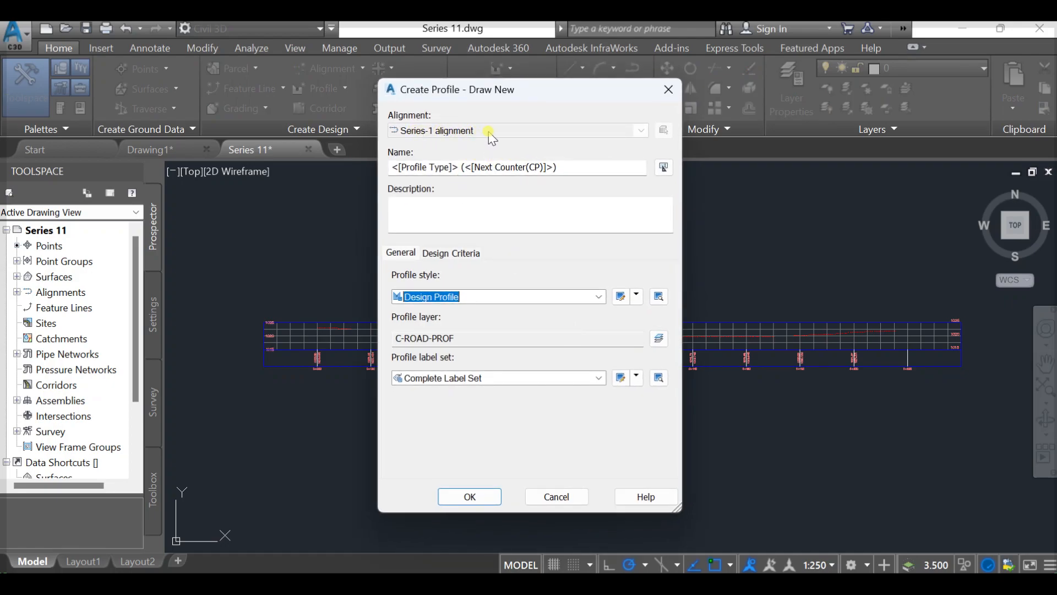
- Name the new layout profile "Series 1 Design Profile" and create it
{"action": "left_click_drag", "start_coordinate": [557, 168], "coordinate": [377, 159]}
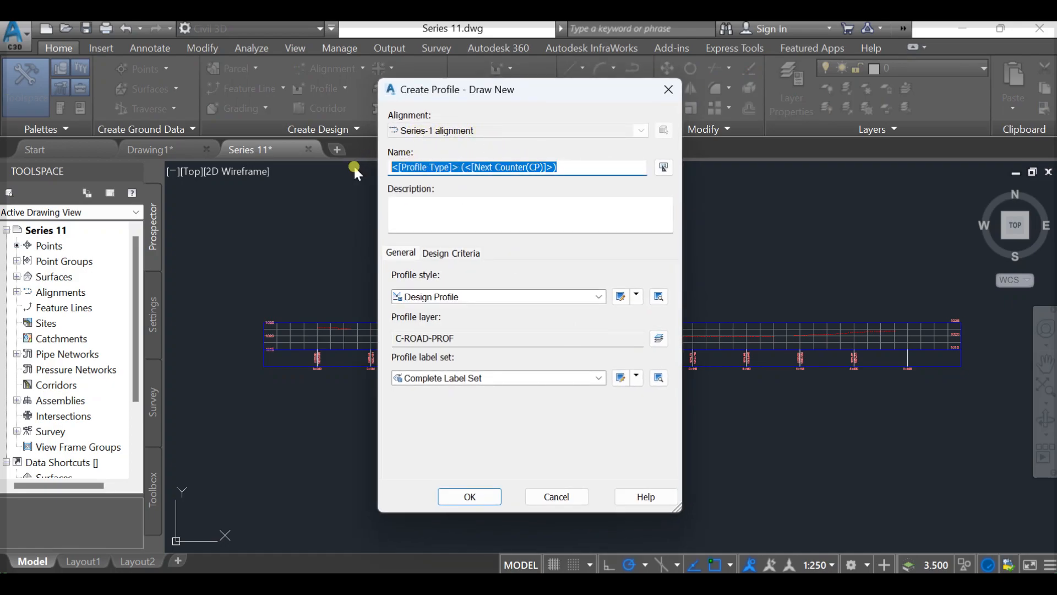
{"action": "type", "text": "Ser"}
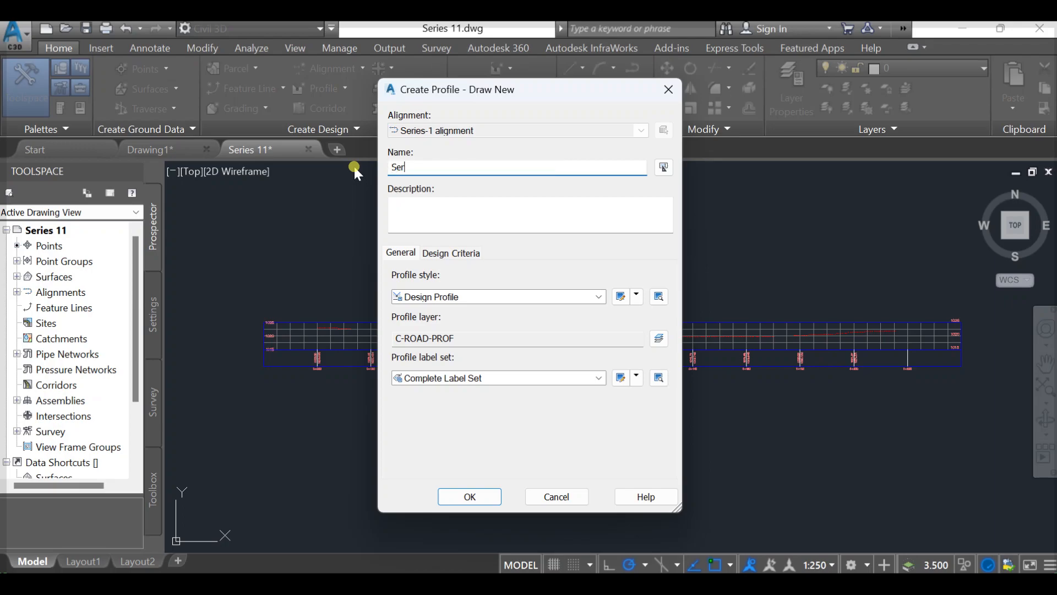
{"action": "type", "text": "ies 1 Design Profile"}
{"action": "left_click", "coordinate": [481, 494]}
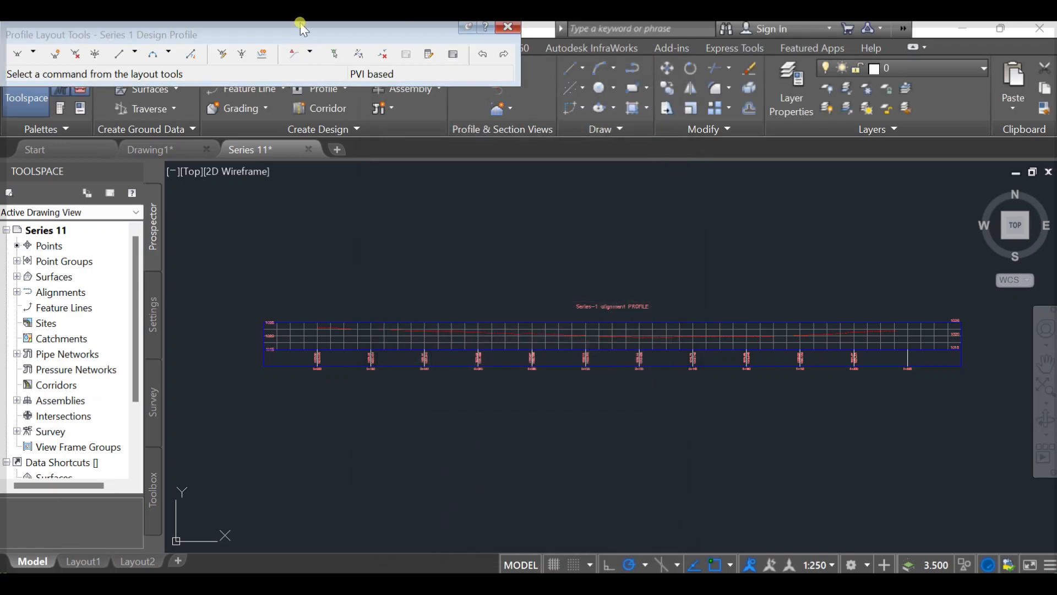
- Start Draw Tangents With Curves and place the first PVI below existing ground at station 0+000, elevation about 1021.7 m
{"action": "mouse_move", "coordinate": [298, 30]}
{"action": "left_mouse_down"}
{"action": "mouse_move", "coordinate": [327, 38]}
{"action": "mouse_move", "coordinate": [412, 192]}
{"action": "mouse_move", "coordinate": [428, 201]}
{"action": "left_mouse_up"}
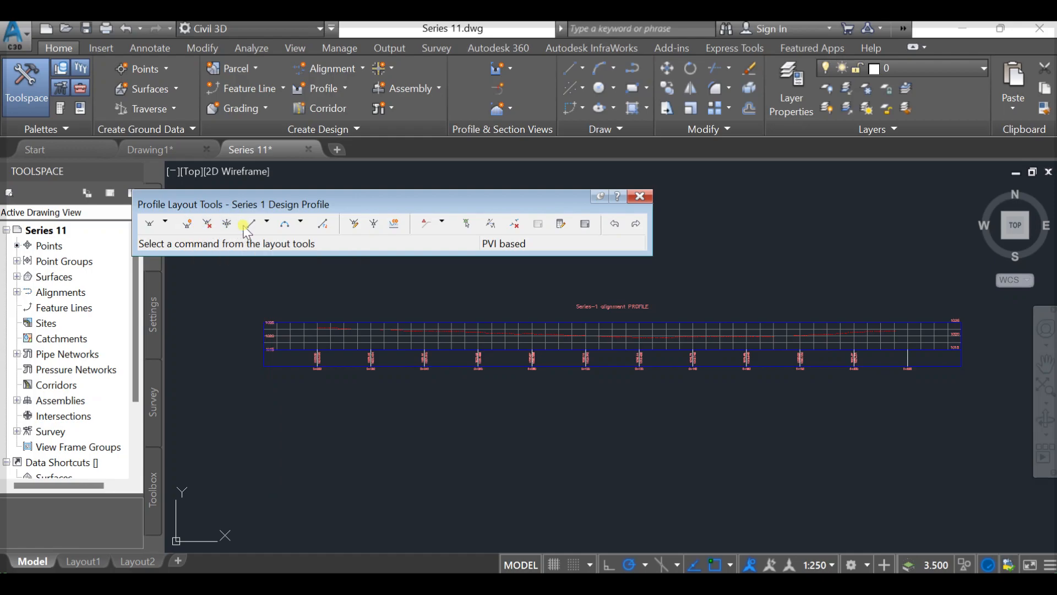
{"action": "left_click", "coordinate": [267, 223]}
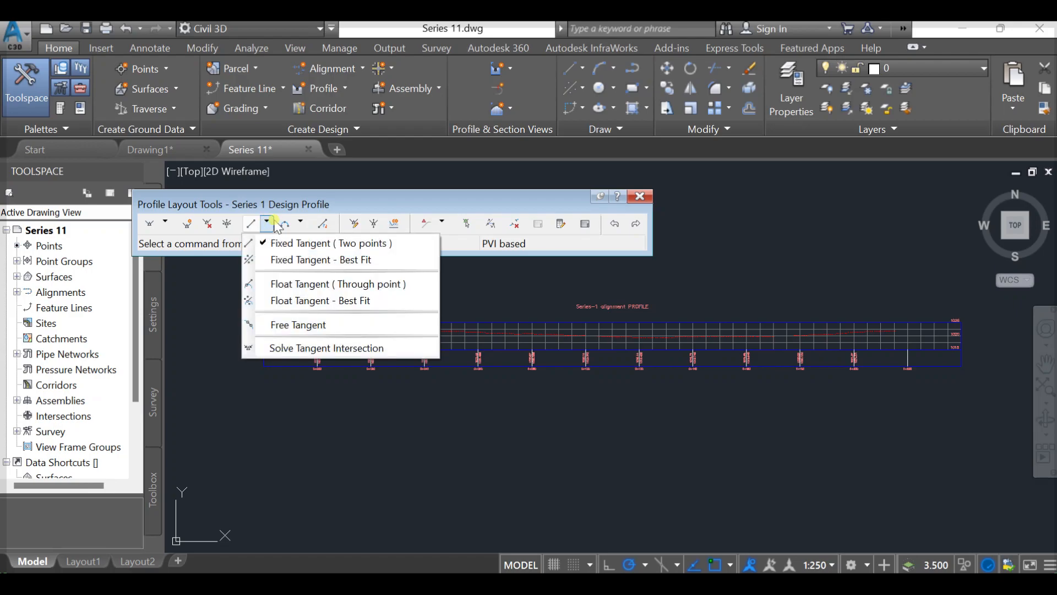
{"action": "left_click", "coordinate": [297, 207]}
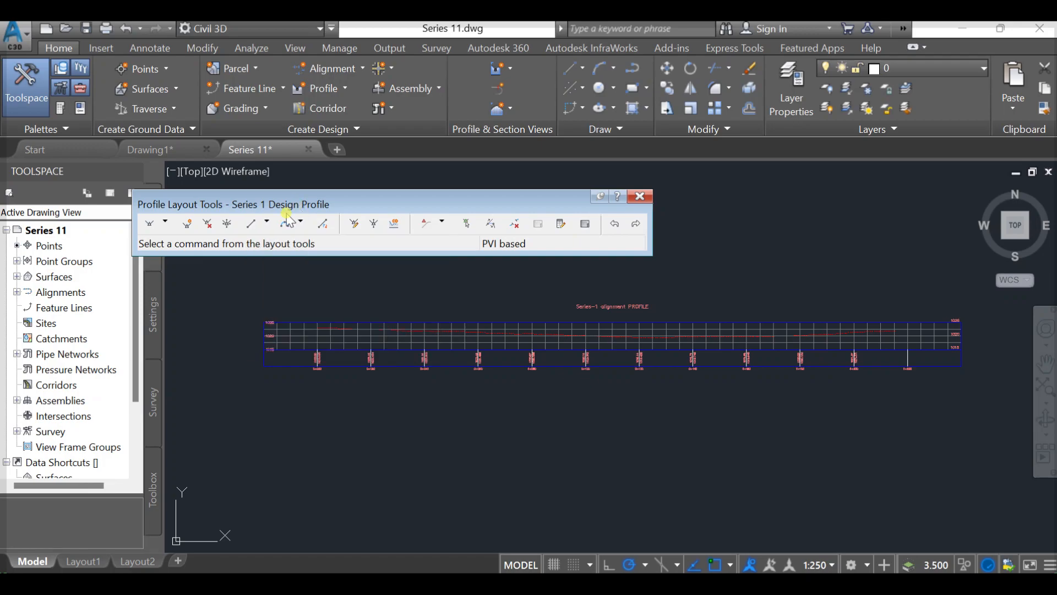
{"action": "left_click", "coordinate": [166, 227]}
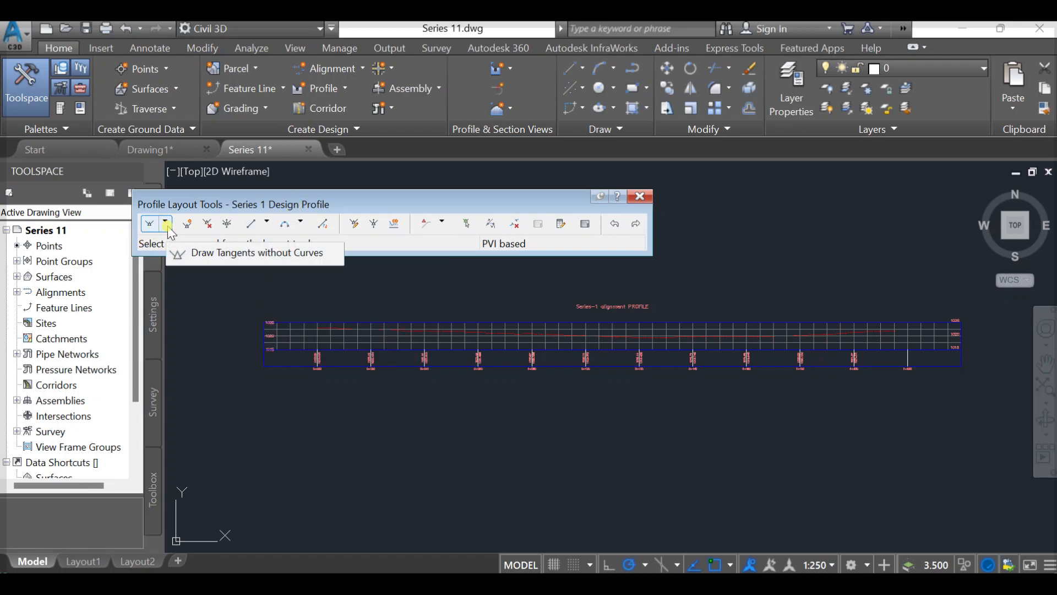
{"action": "left_click", "coordinate": [167, 225]}
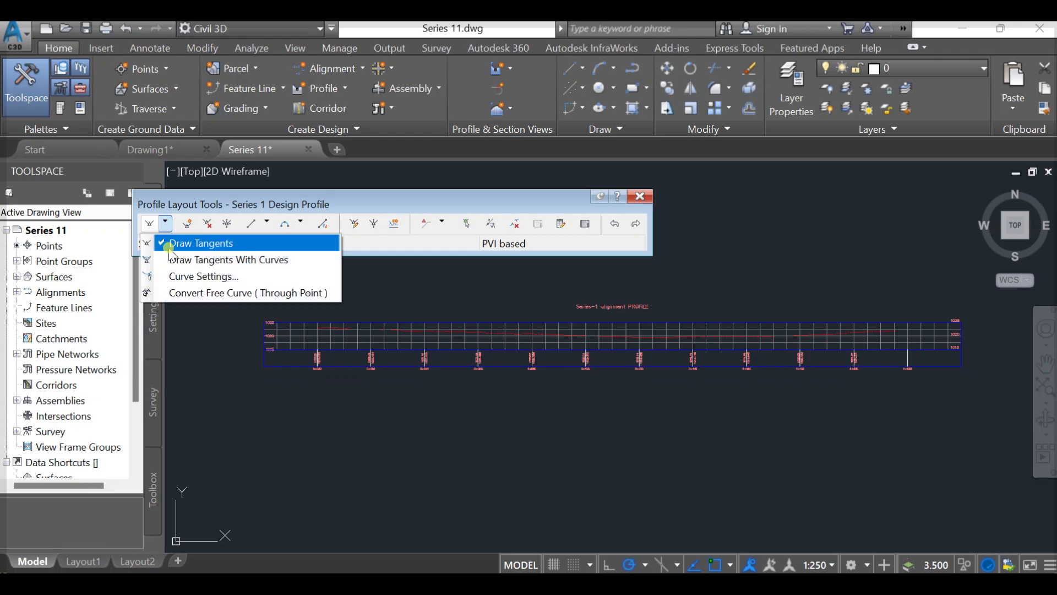
{"action": "left_click", "coordinate": [224, 263]}
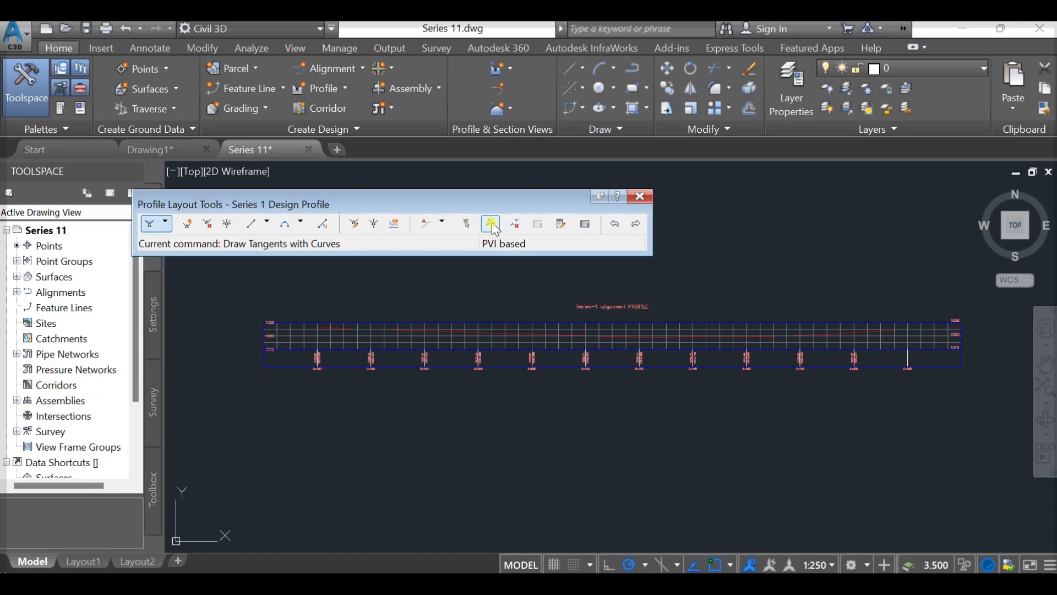
{"action": "scroll", "coordinate": [298, 337], "scroll_direction": "up", "scroll_amount": 6}
{"action": "scroll", "coordinate": [392, 330], "scroll_direction": "up", "scroll_amount": 4}
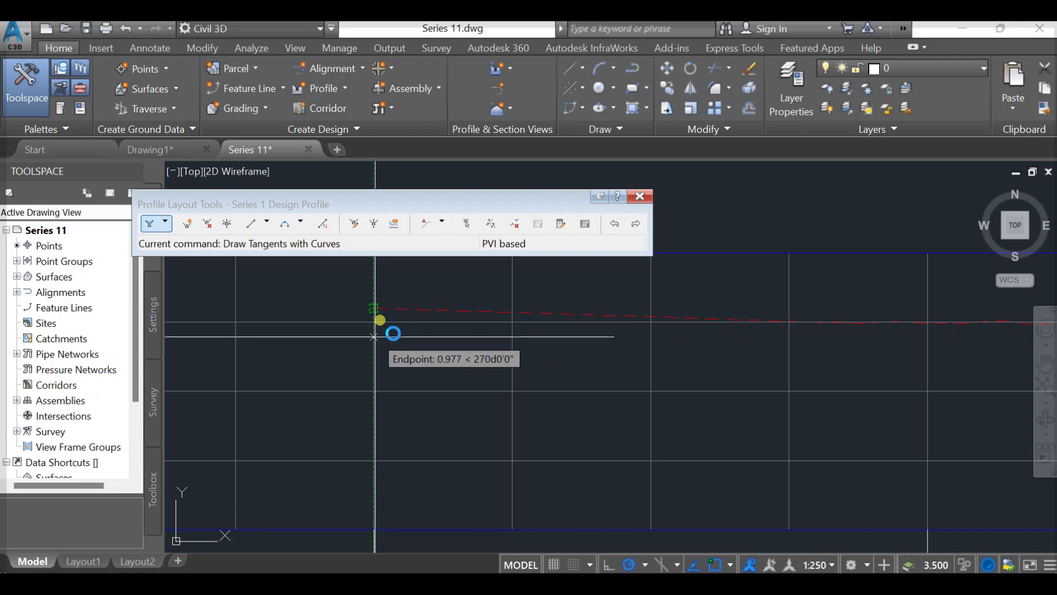
{"action": "left_click", "coordinate": [392, 333]}
- Place the second design PVI below the existing ground line at about station 0+061, elevation about 1020.4 m
{"action": "scroll", "coordinate": [391, 358], "scroll_direction": "down", "scroll_amount": 3}
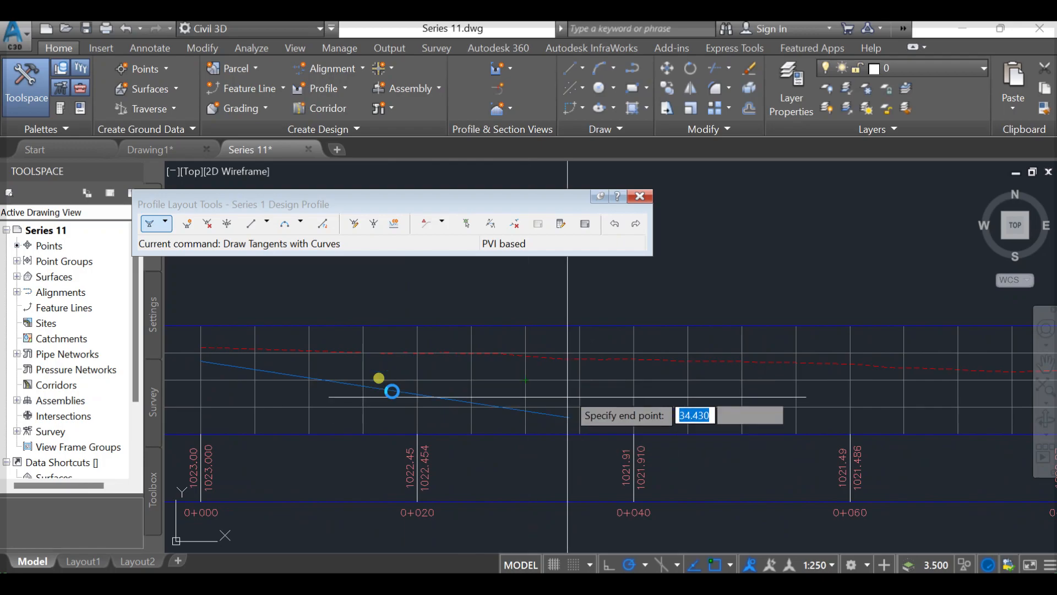
{"action": "middle_click_drag", "start_coordinate": [546, 369], "coordinate": [591, 362]}
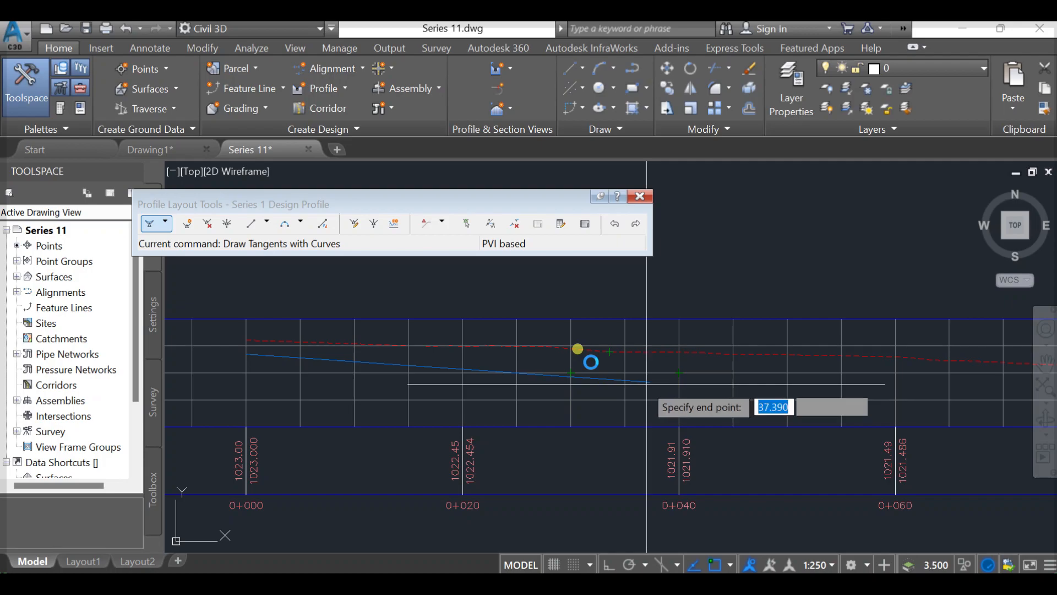
{"action": "scroll", "coordinate": [605, 367], "scroll_direction": "up", "scroll_amount": 6}
{"action": "scroll", "coordinate": [657, 361], "scroll_direction": "down", "scroll_amount": 2}
{"action": "middle_click_drag", "start_coordinate": [678, 360], "coordinate": [730, 362]}
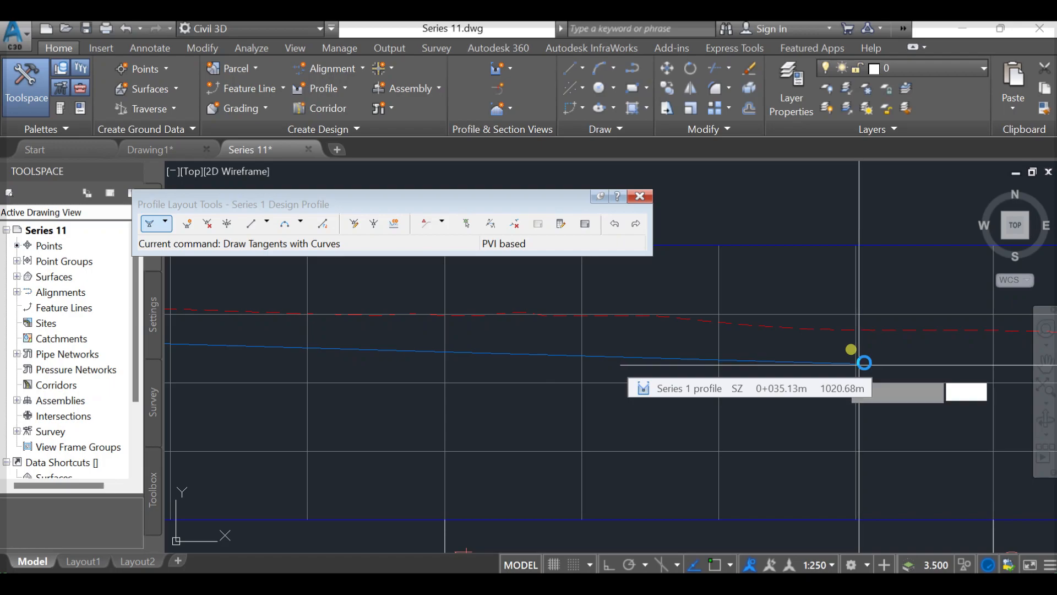
{"action": "left_click", "coordinate": [864, 363]}
{"action": "scroll", "coordinate": [805, 374], "scroll_direction": "down", "scroll_amount": 2}
{"action": "middle_click_drag", "start_coordinate": [835, 410], "coordinate": [609, 396]}
{"action": "mouse_move", "coordinate": [707, 394]}
{"action": "middle_mouse_down"}
{"action": "mouse_move", "coordinate": [684, 403]}
{"action": "mouse_move", "coordinate": [683, 388]}
{"action": "mouse_move", "coordinate": [408, 389]}
{"action": "middle_mouse_up"}
{"action": "middle_click_drag", "start_coordinate": [807, 391], "coordinate": [566, 400]}
{"action": "mouse_move", "coordinate": [804, 422]}
{"action": "middle_mouse_down"}
{"action": "mouse_move", "coordinate": [515, 429]}
{"action": "mouse_move", "coordinate": [370, 403]}
{"action": "middle_mouse_up"}
{"action": "scroll", "coordinate": [638, 385], "scroll_direction": "down", "scroll_amount": 3}
{"action": "middle_click_drag", "start_coordinate": [679, 432], "coordinate": [423, 433]}
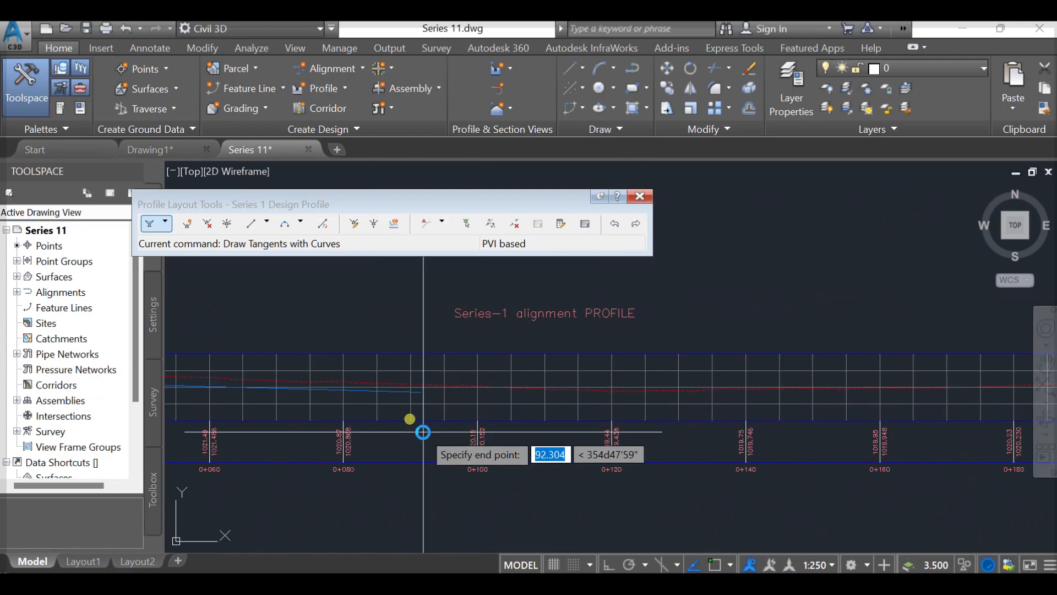
{"action": "middle_click_drag", "start_coordinate": [420, 435], "coordinate": [771, 423]}
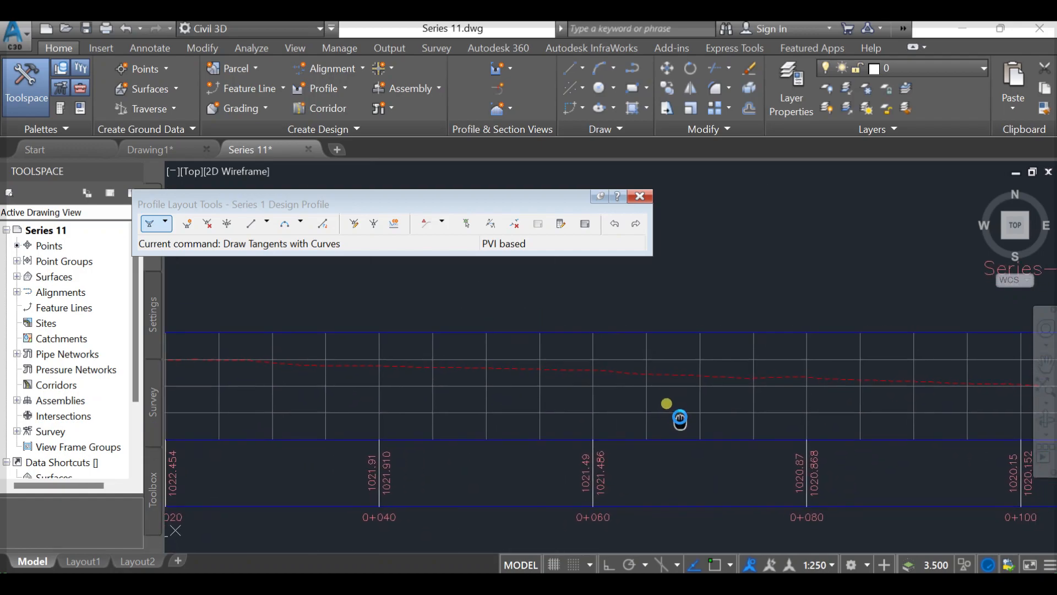
{"action": "scroll", "coordinate": [582, 389], "scroll_direction": "up", "scroll_amount": 4}
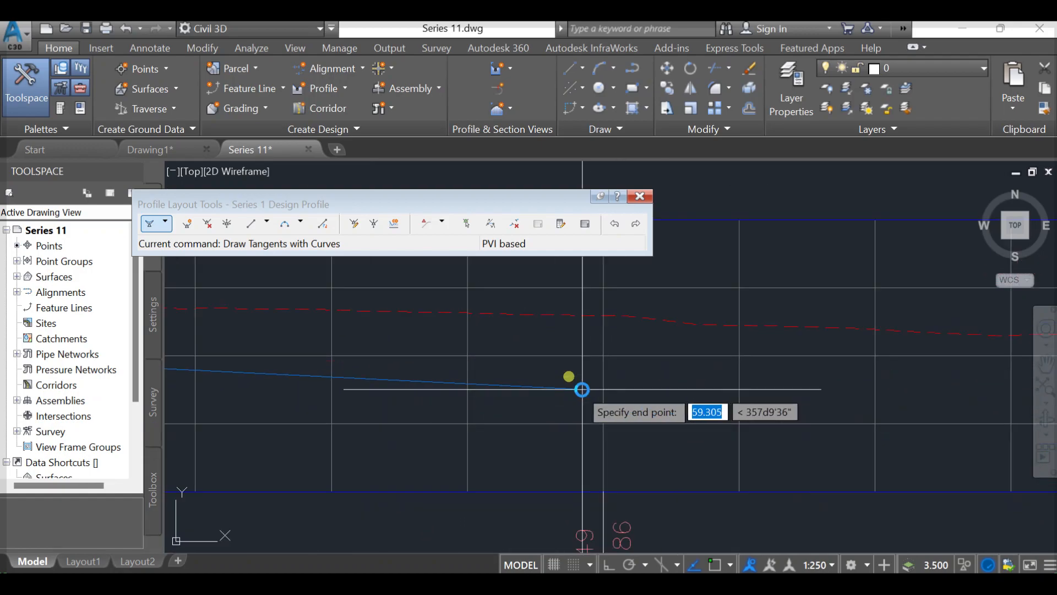
{"action": "left_click", "coordinate": [635, 344]}
- Place two more design PVIs at about station 0+080, elevation 1019.7 m, and station 0+190, elevation 1018.7 m
{"action": "middle_click_drag", "start_coordinate": [768, 421], "coordinate": [747, 422]}
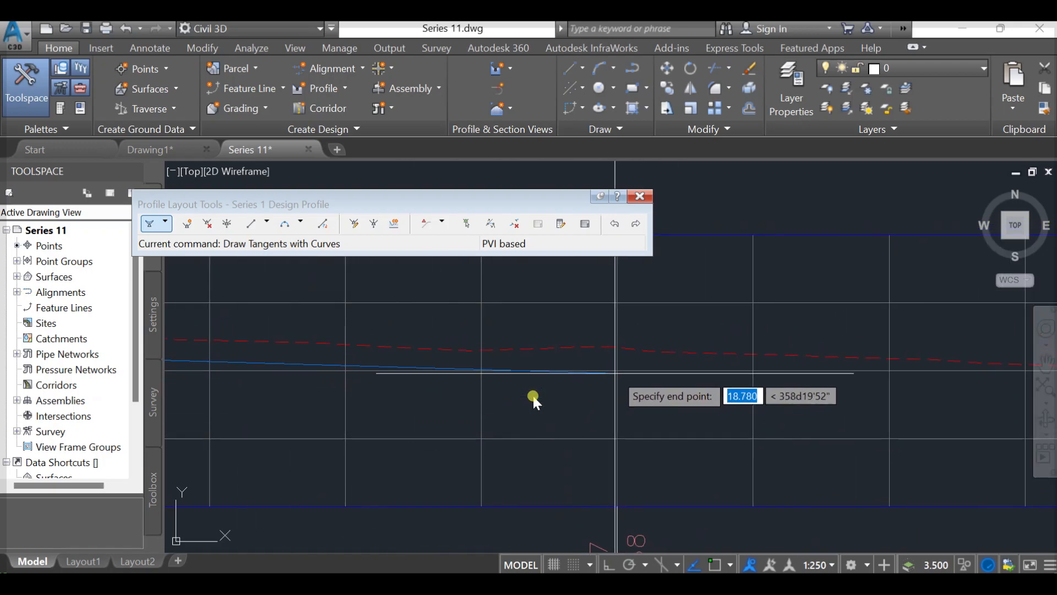
{"action": "left_click", "coordinate": [617, 379]}
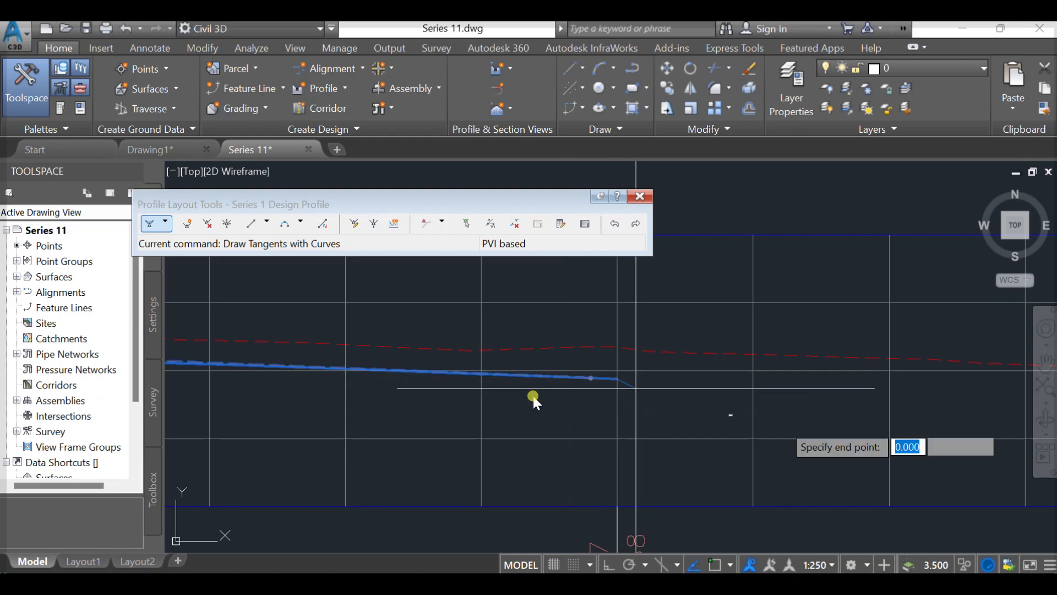
{"action": "middle_click_drag", "start_coordinate": [838, 414], "coordinate": [167, 398]}
{"action": "scroll", "coordinate": [407, 379], "scroll_direction": "down", "scroll_amount": 2}
{"action": "middle_click_drag", "start_coordinate": [597, 409], "coordinate": [160, 444]}
{"action": "middle_click_drag", "start_coordinate": [515, 453], "coordinate": [323, 429]}
{"action": "middle_click_drag", "start_coordinate": [384, 446], "coordinate": [203, 426]}
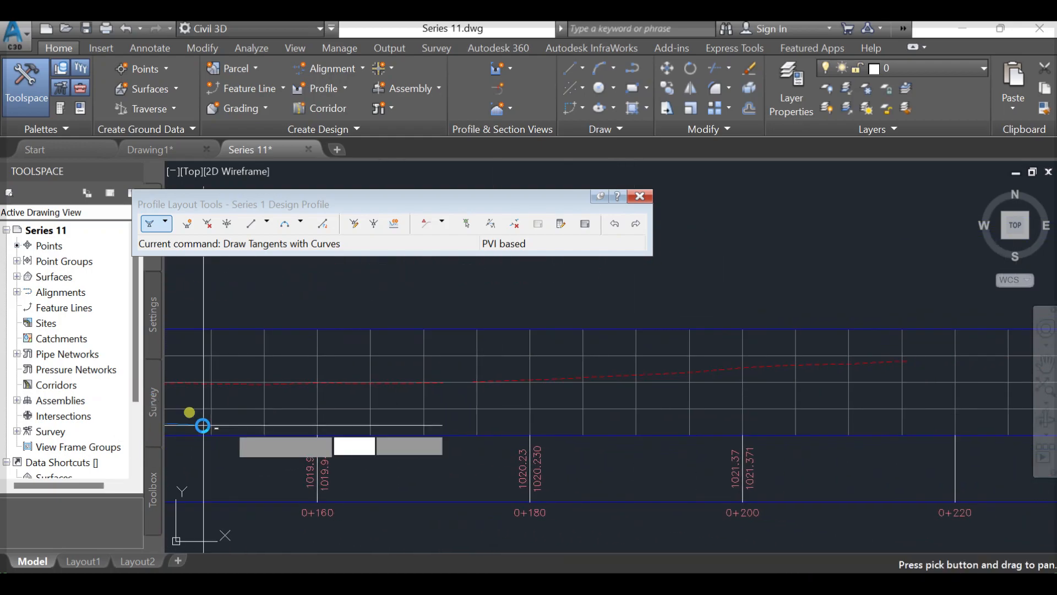
{"action": "left_click", "coordinate": [645, 396]}
- Place the last design PVI below the ground line's end at about station 0+215.5, elevation 1020 m, and finish the tangents
{"action": "middle_click_drag", "start_coordinate": [745, 395], "coordinate": [401, 456]}
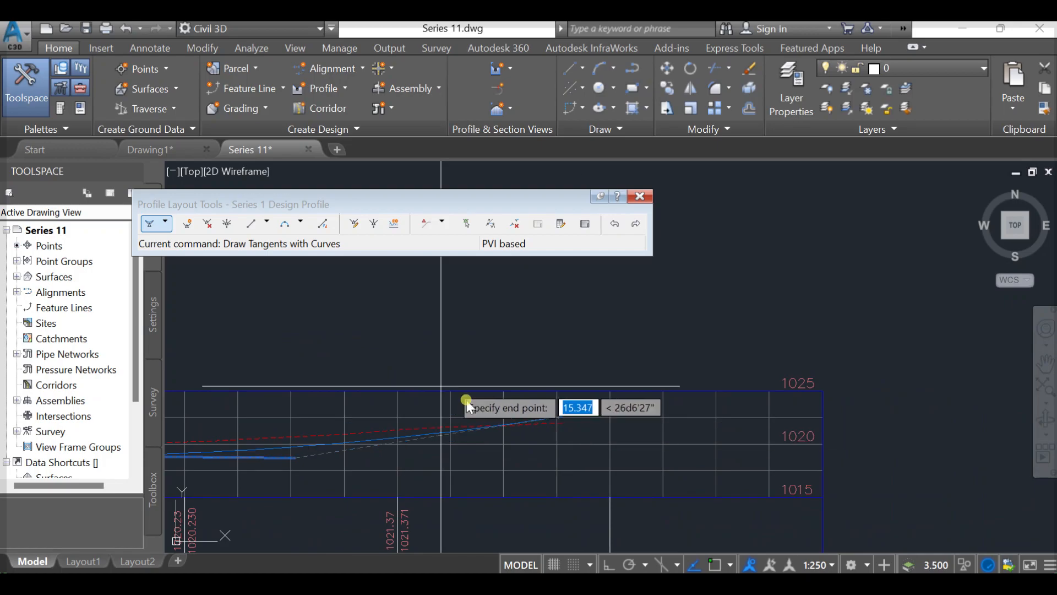
{"action": "scroll", "coordinate": [518, 467], "scroll_direction": "up", "scroll_amount": 2}
{"action": "scroll", "coordinate": [517, 467], "scroll_direction": "up", "scroll_amount": 2}
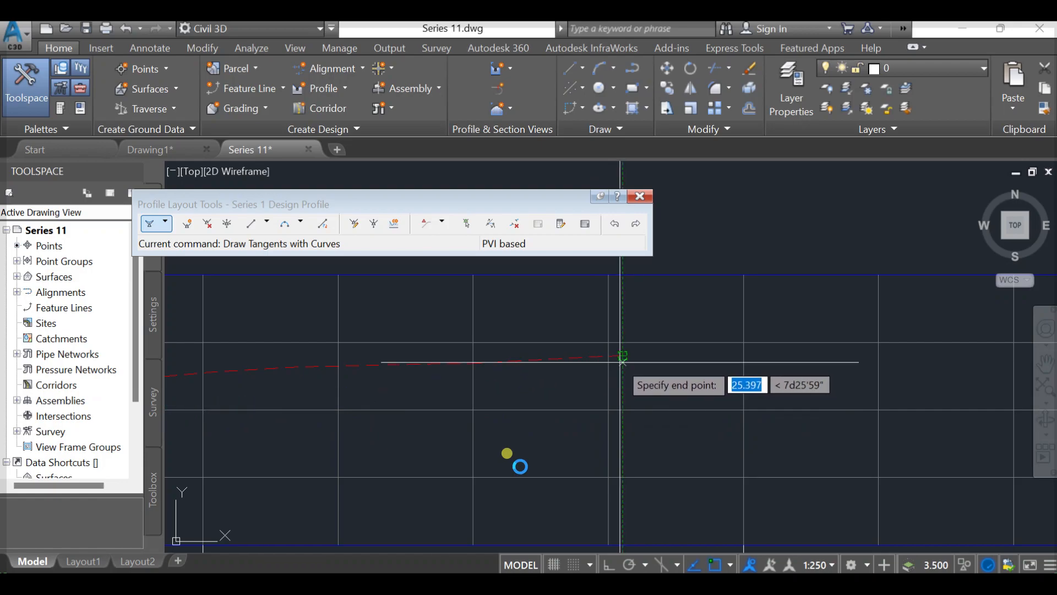
{"action": "left_click", "coordinate": [623, 409]}
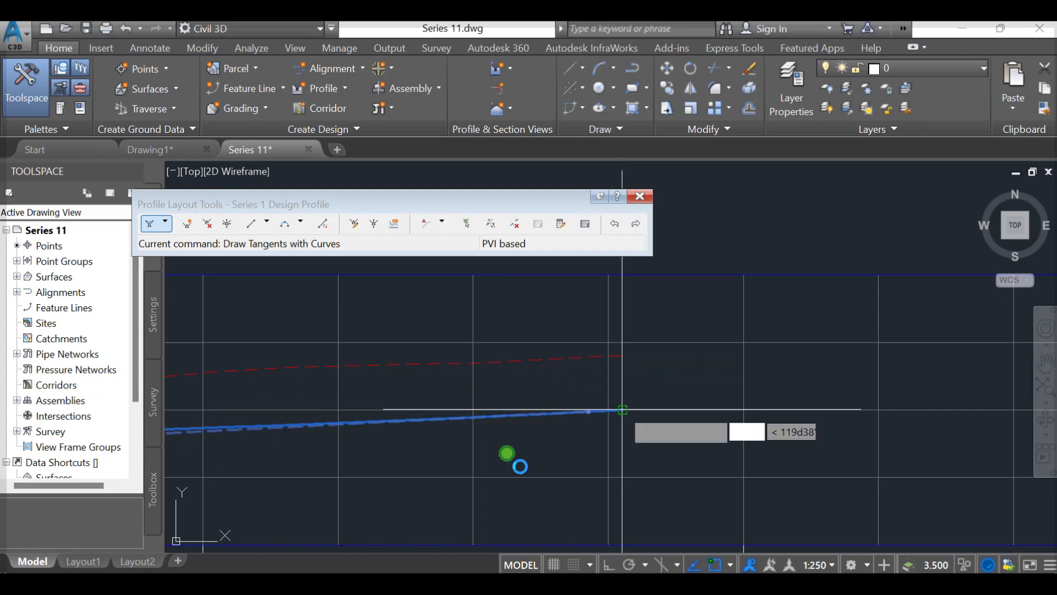
{"action": "key", "text": "Return"}
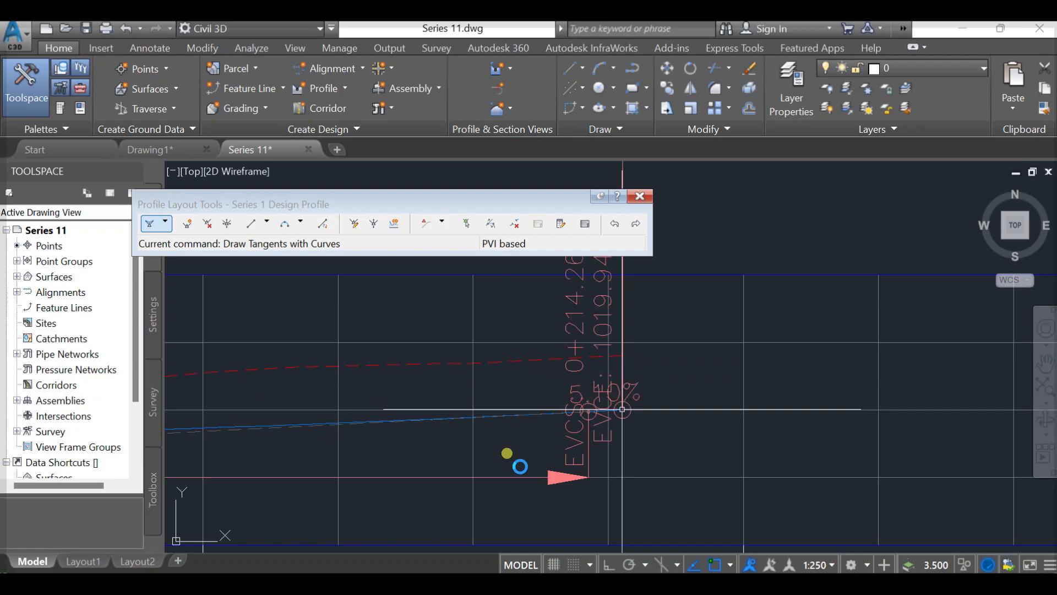
- Examine the labelled design profile and its Profile Grid View for PVI stations, elevations, grades, curve lengths, K values and radii
{"action": "scroll", "coordinate": [799, 408], "scroll_direction": "down", "scroll_amount": 5}
{"action": "scroll", "coordinate": [727, 404], "scroll_direction": "down", "scroll_amount": 2}
{"action": "middle_click_drag", "start_coordinate": [606, 413], "coordinate": [722, 381]}
{"action": "middle_click_drag", "start_coordinate": [412, 388], "coordinate": [550, 392]}
{"action": "scroll", "coordinate": [549, 391], "scroll_direction": "down", "scroll_amount": 4}
{"action": "scroll", "coordinate": [521, 383], "scroll_direction": "up", "scroll_amount": 2}
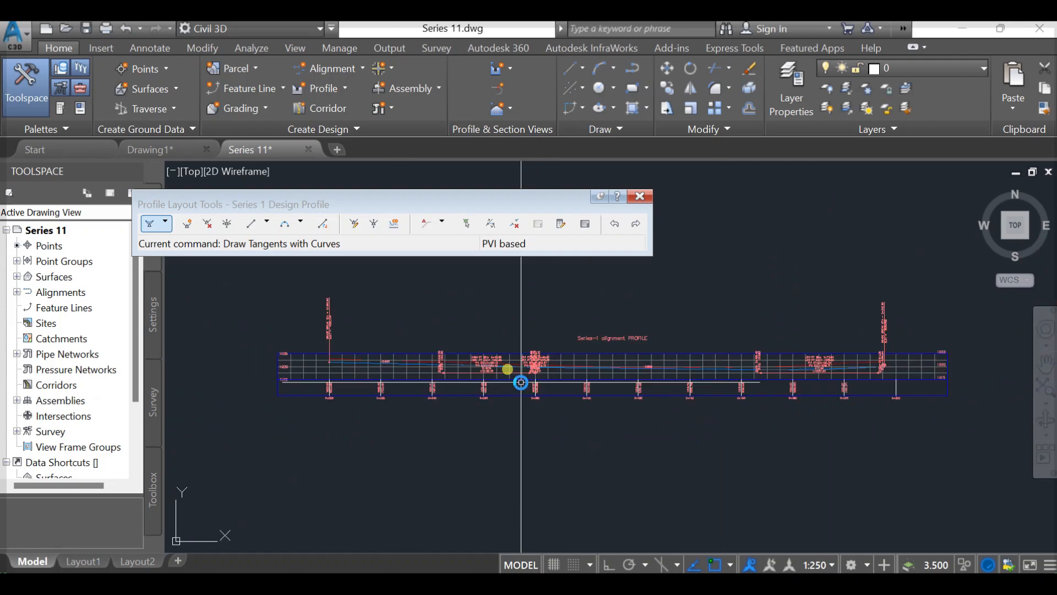
{"action": "scroll", "coordinate": [521, 383], "scroll_direction": "up", "scroll_amount": 2}
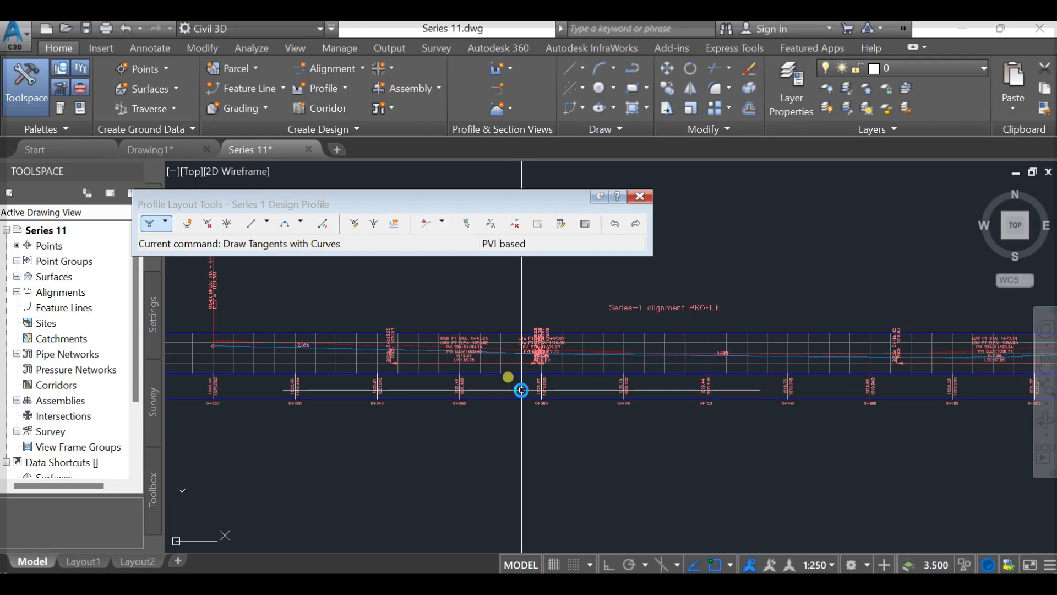
{"action": "left_click", "coordinate": [586, 224]}
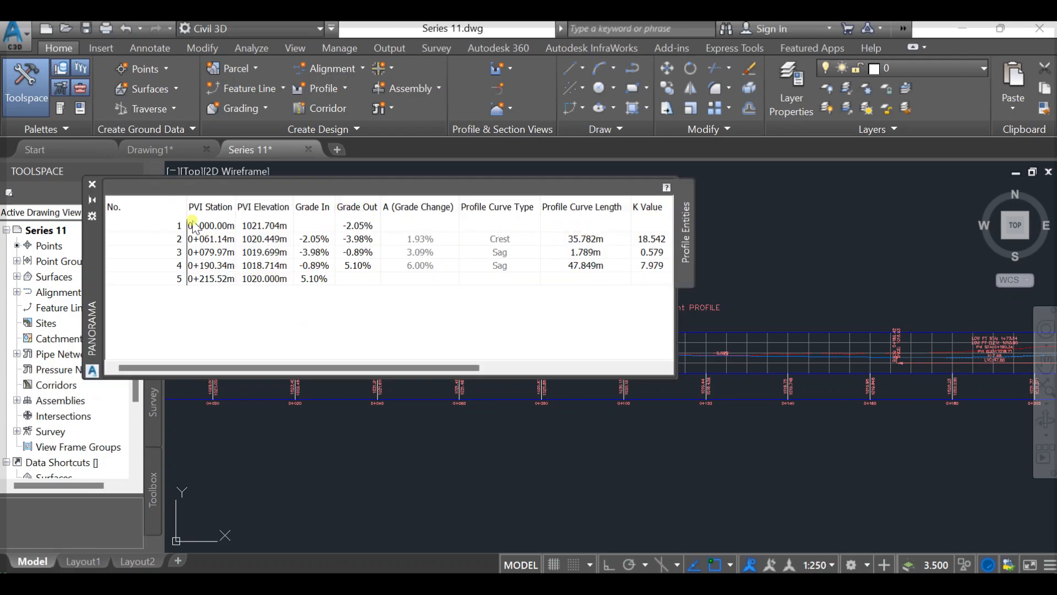
{"action": "left_click_drag", "start_coordinate": [94, 272], "coordinate": [222, 242]}
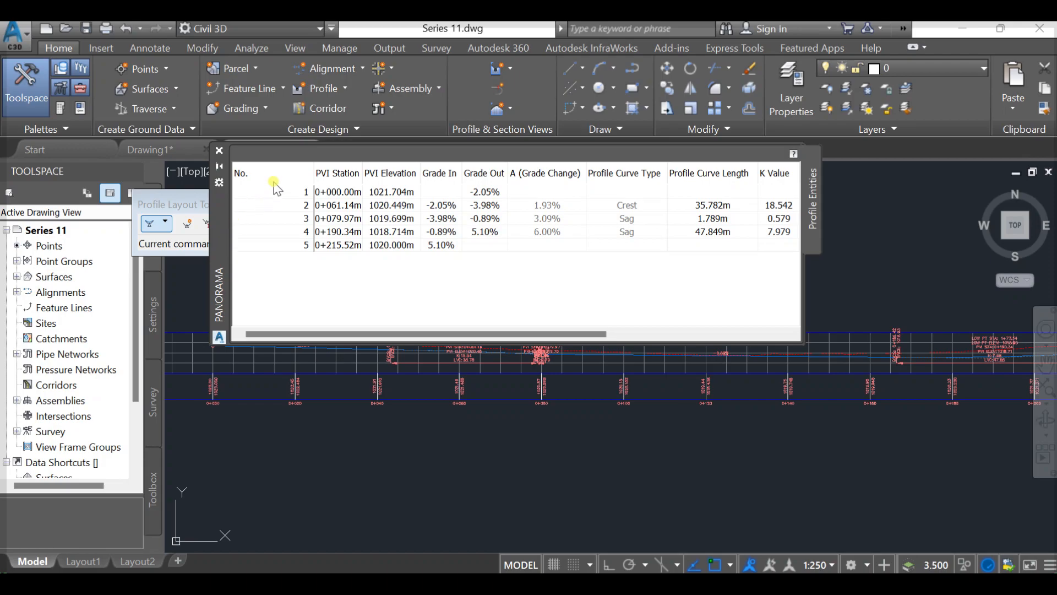
{"action": "left_click_drag", "start_coordinate": [548, 340], "coordinate": [649, 329]}
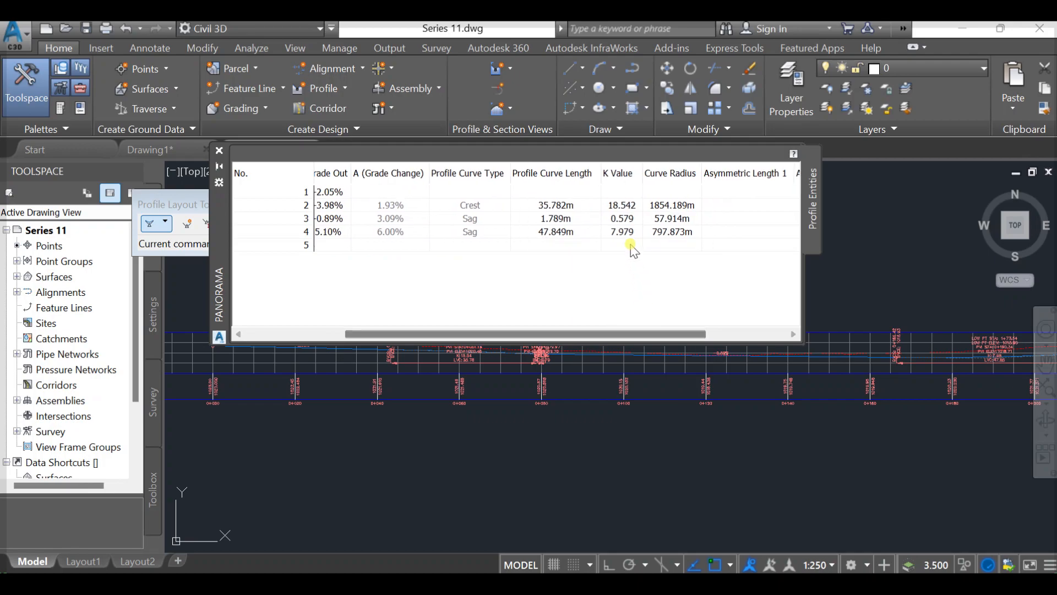
- Close the profile entities grid and the layout tools of the Series 1 Design Profile
{"action": "left_click", "coordinate": [637, 208]}
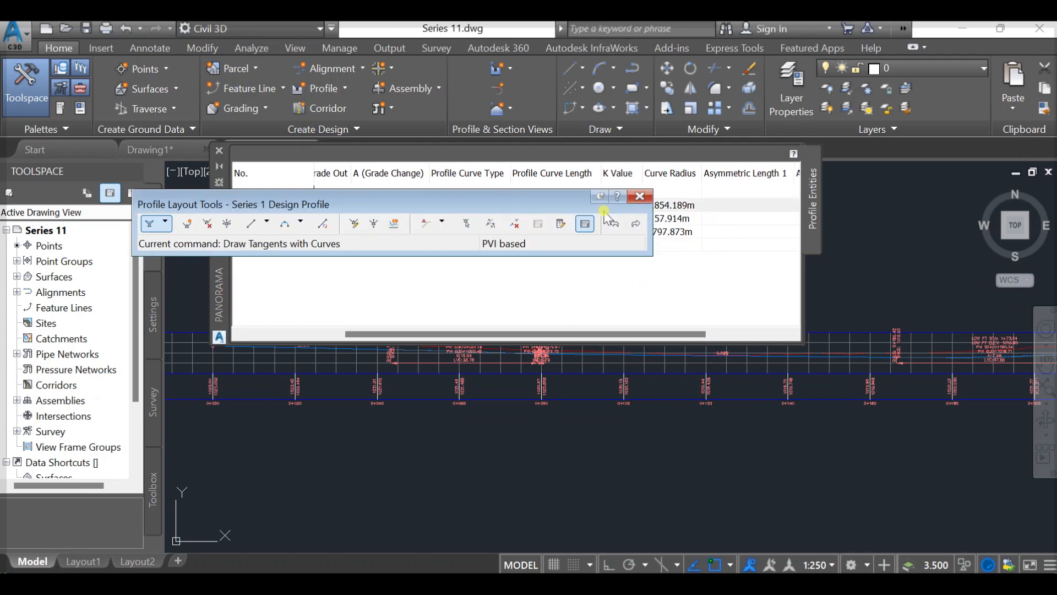
{"action": "left_click_drag", "start_coordinate": [548, 199], "coordinate": [360, 461]}
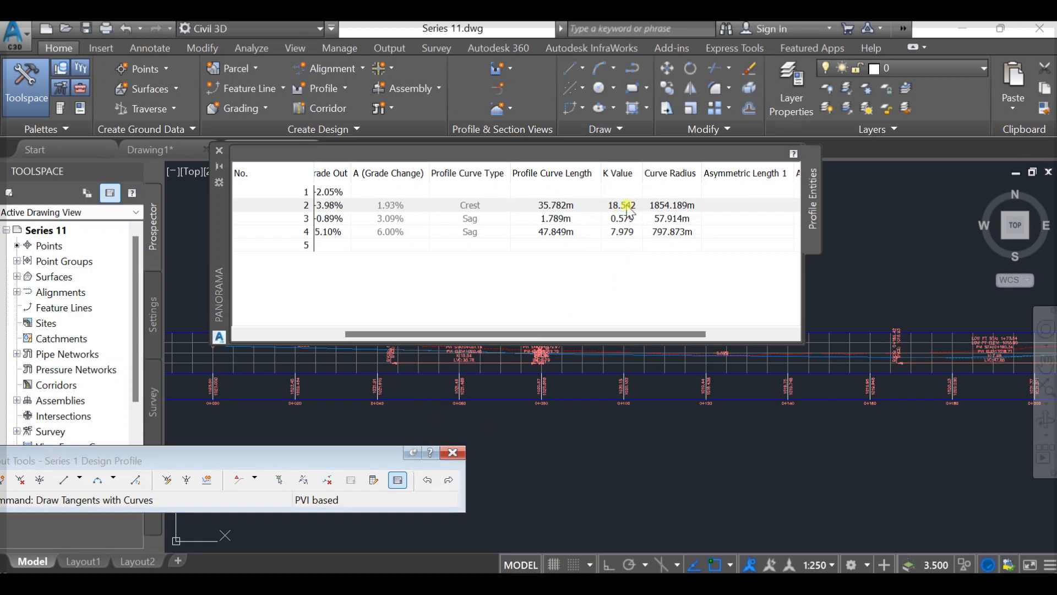
{"action": "left_click", "coordinate": [452, 453]}
{"action": "left_click", "coordinate": [448, 456]}
{"action": "left_click", "coordinate": [487, 461]}
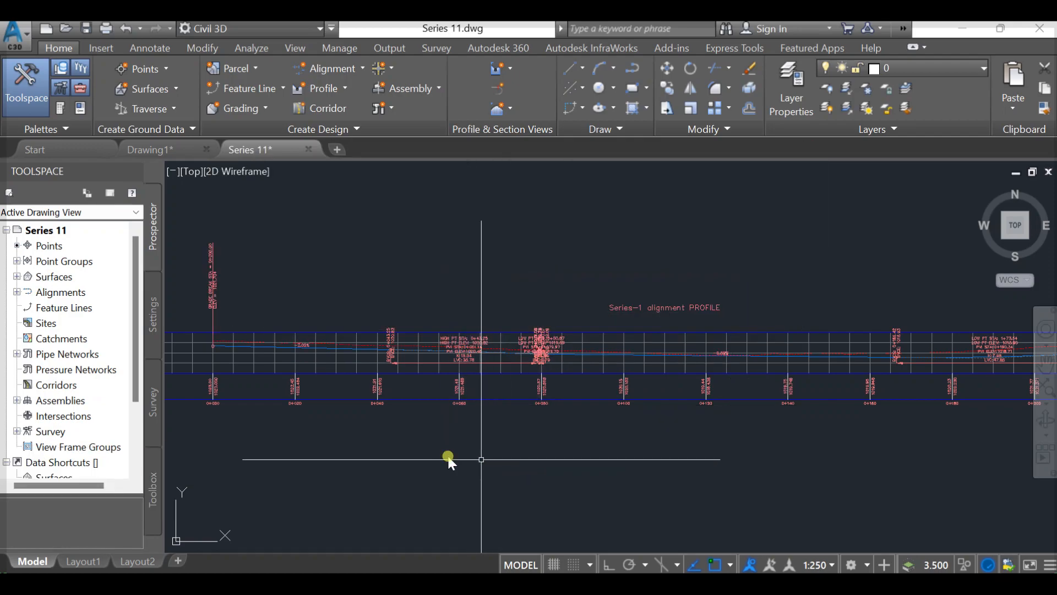
{"action": "scroll", "coordinate": [321, 371], "scroll_direction": "up", "scroll_amount": 2}
{"action": "middle_click_drag", "start_coordinate": [323, 370], "coordinate": [431, 362]}
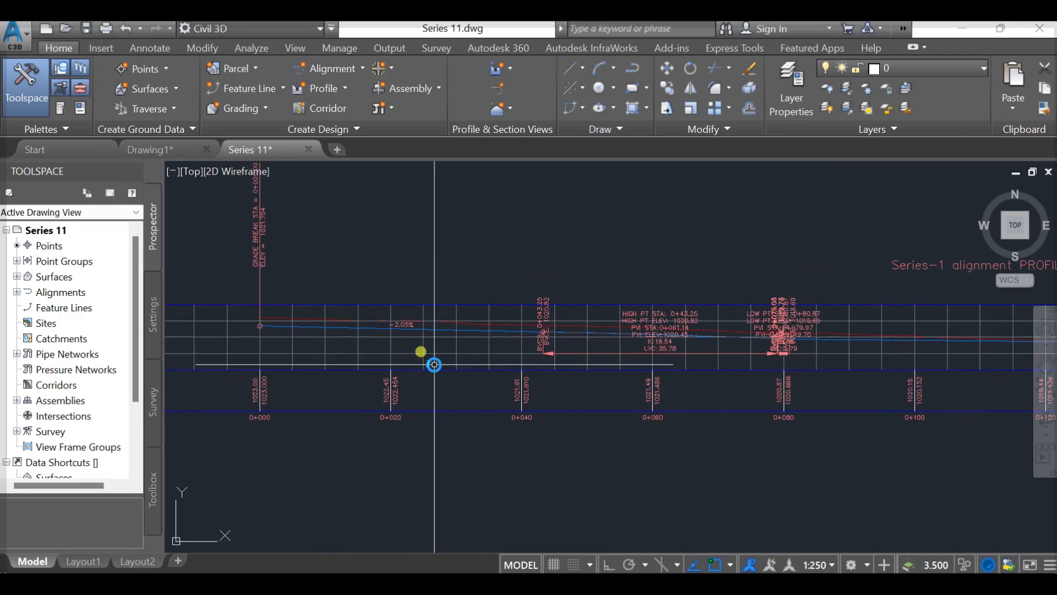
{"action": "left_click", "coordinate": [451, 330]}
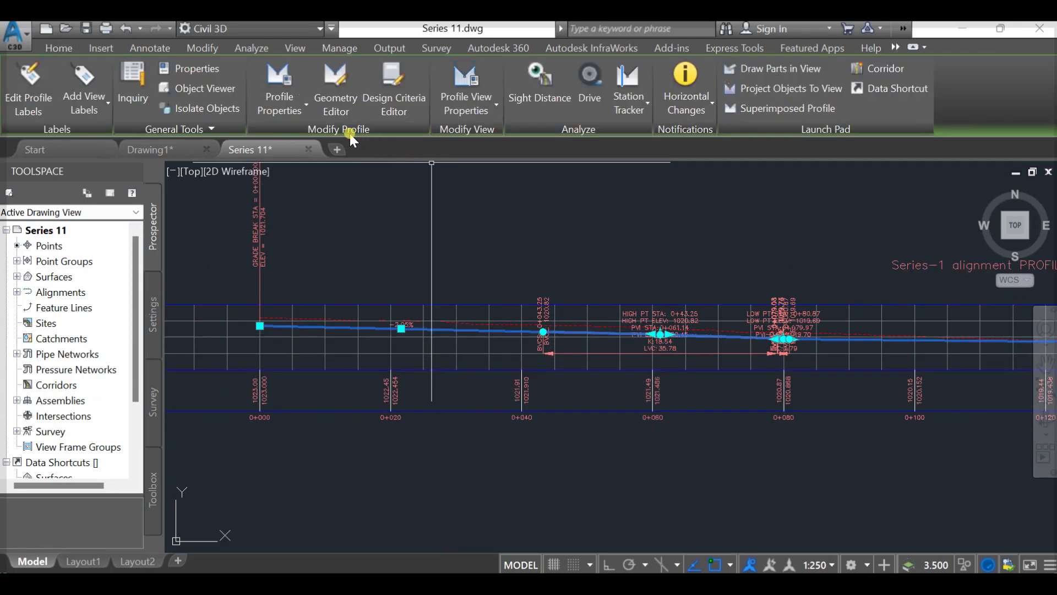
{"action": "left_click", "coordinate": [339, 84]}
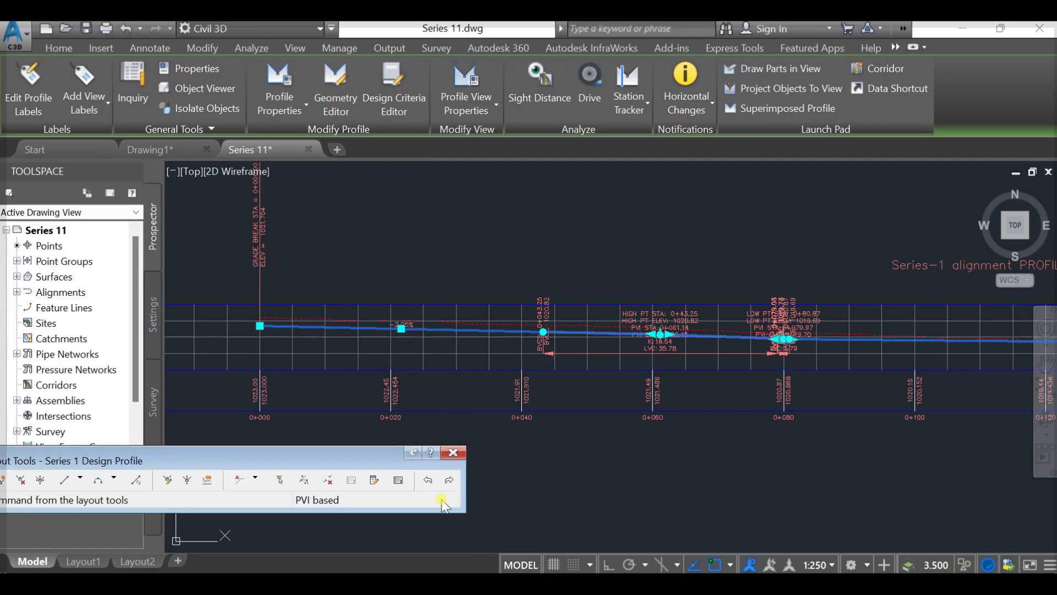
{"action": "left_click", "coordinate": [441, 325]}
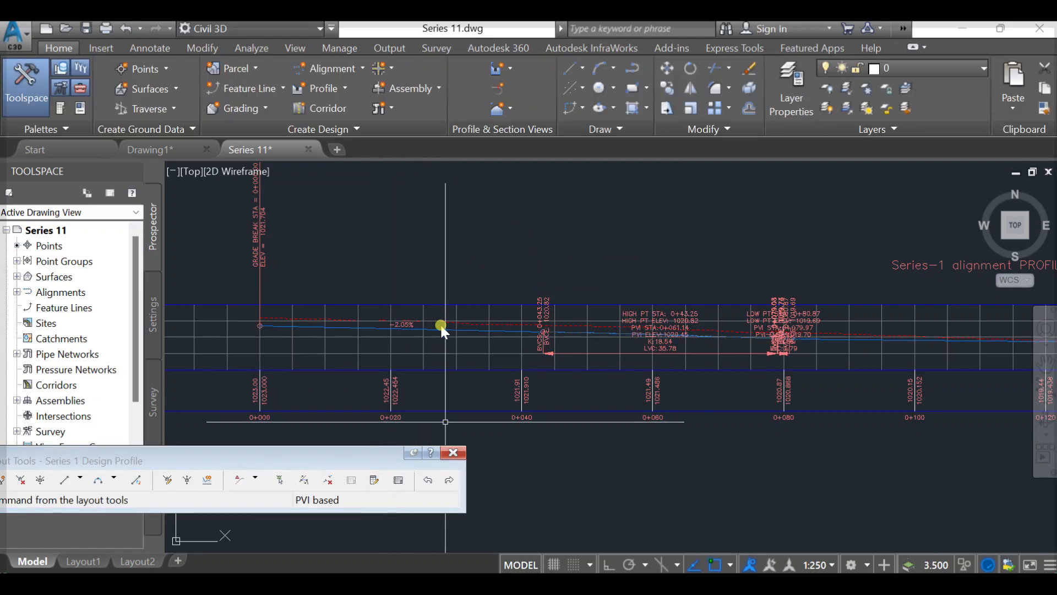
{"action": "left_click", "coordinate": [454, 450]}
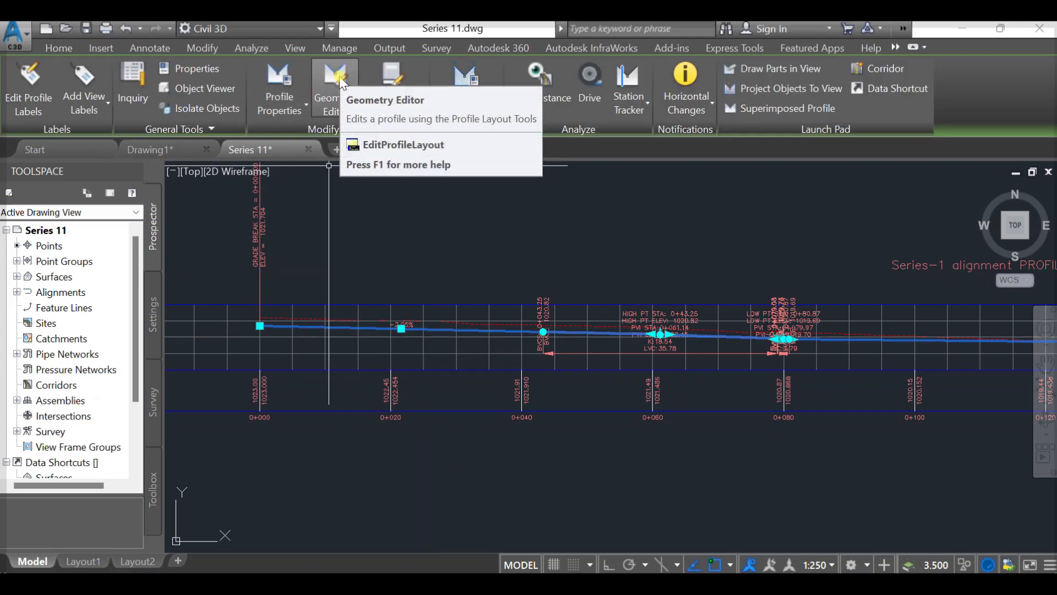
- Open the selected design profile in the Geometry Editor and display its Profile Grid View with the K values
{"action": "left_click", "coordinate": [336, 77]}
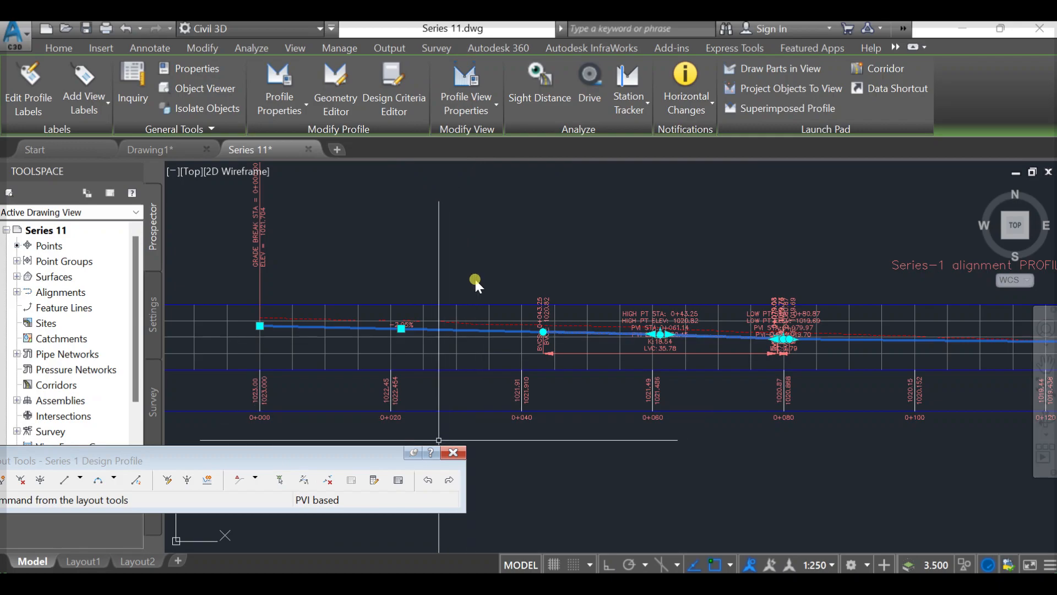
{"action": "left_click_drag", "start_coordinate": [389, 460], "coordinate": [452, 373]}
{"action": "left_click", "coordinate": [460, 393]}
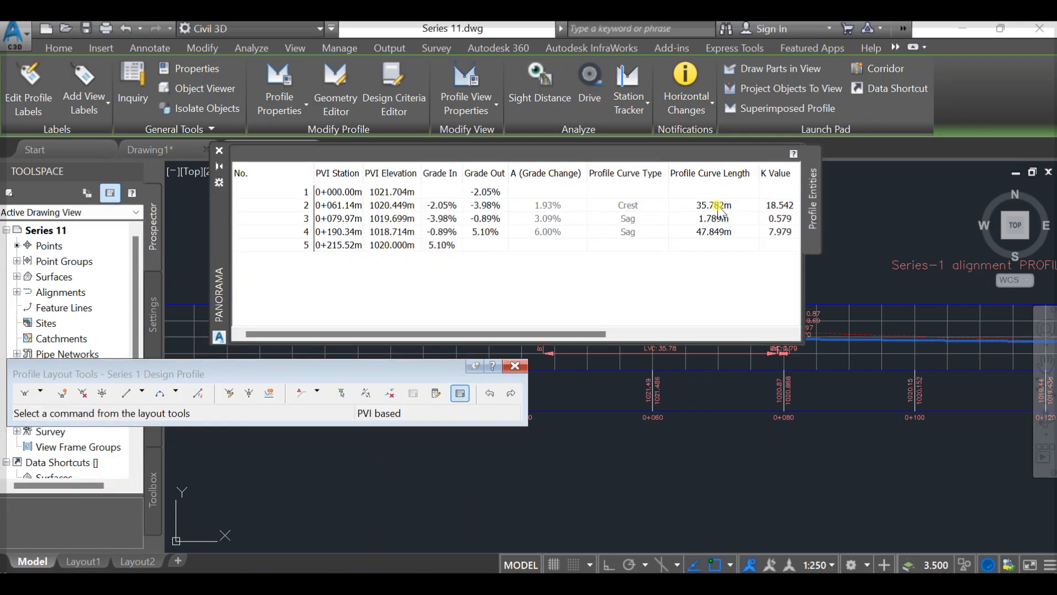
{"action": "left_click_drag", "start_coordinate": [601, 334], "coordinate": [648, 334]}
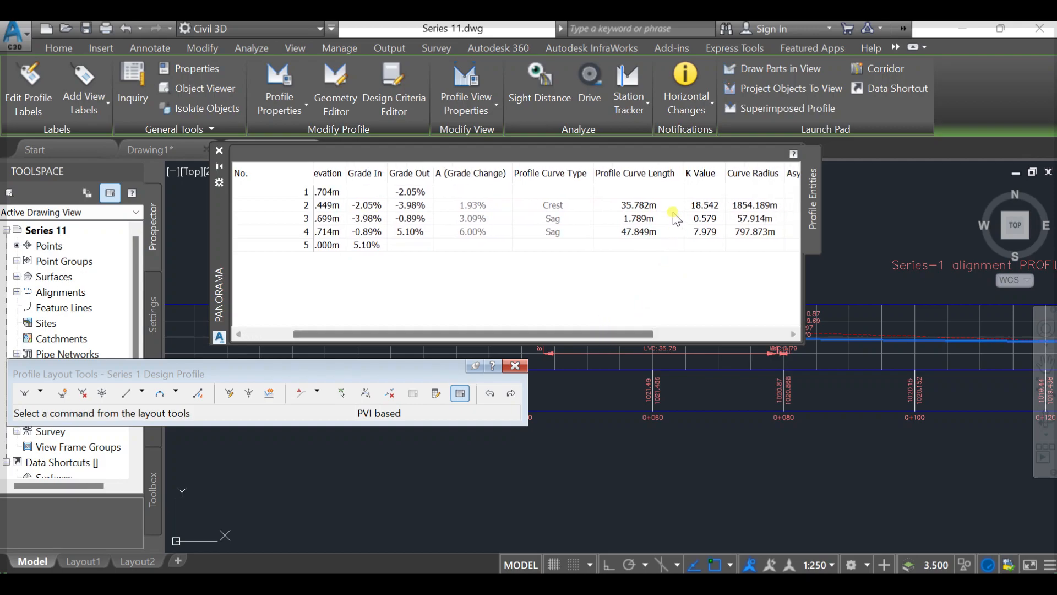
- Set the K value of the crest curve at PVI 2 to 3 and of the sag curves at PVIs 3 and 4 to 6
{"action": "left_click", "coordinate": [705, 205]}
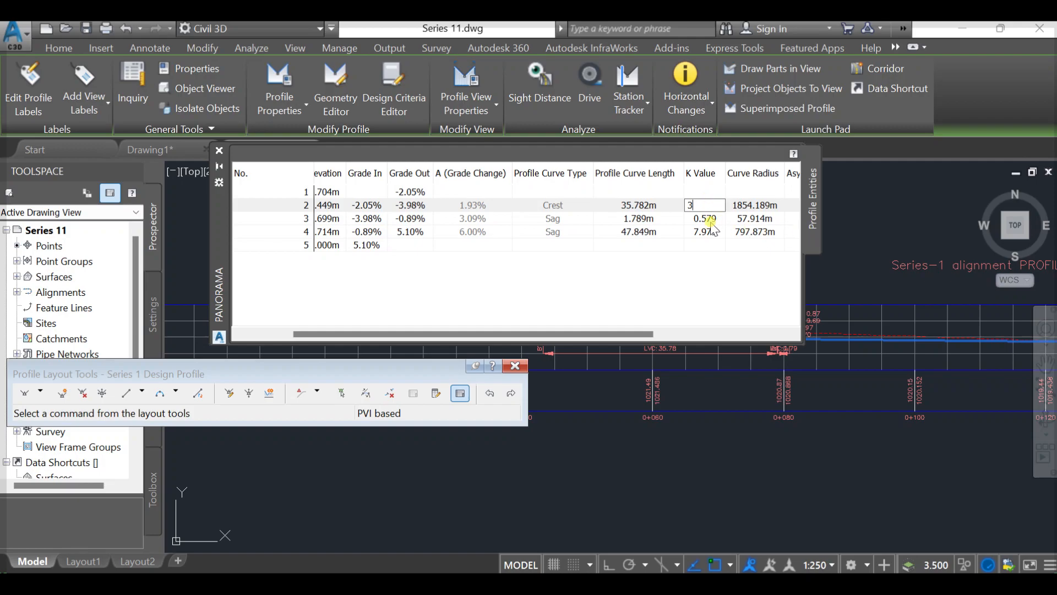
{"action": "key", "text": "Return"}
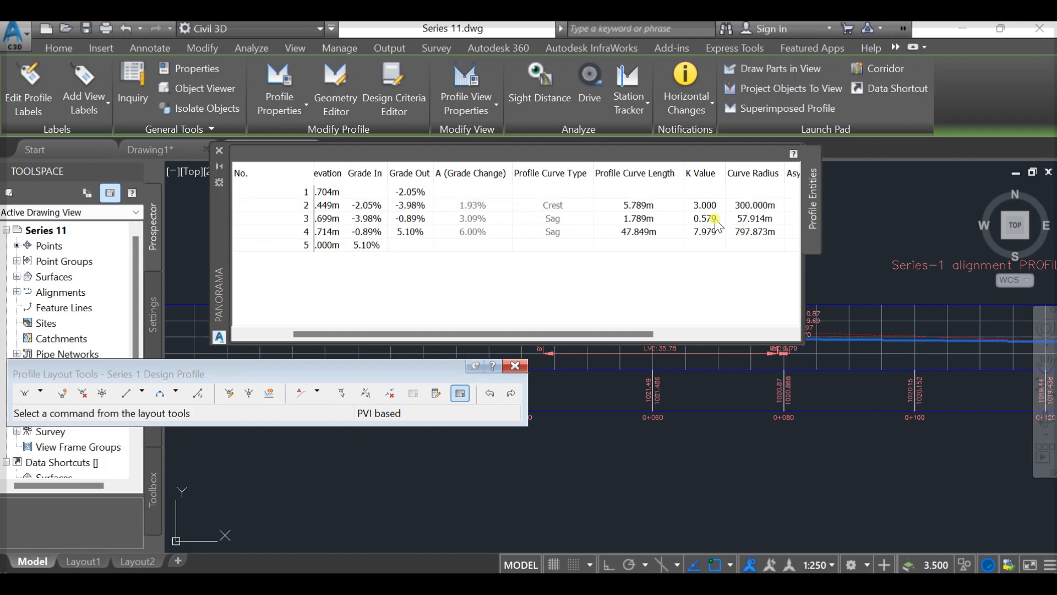
{"action": "double_click", "coordinate": [718, 220]}
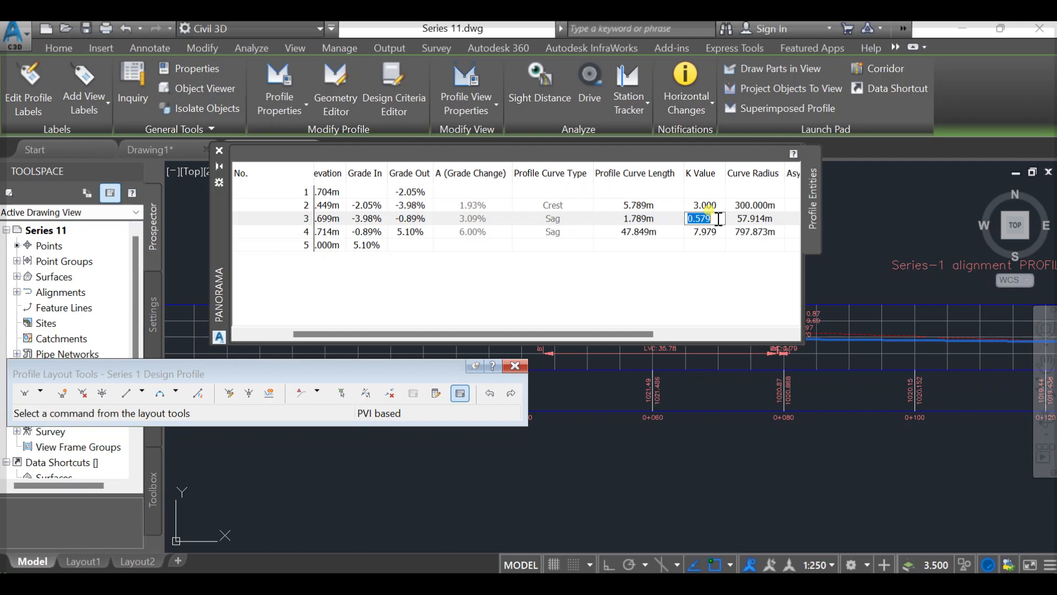
{"action": "type", "text": "6"}
{"action": "key", "text": "Return"}
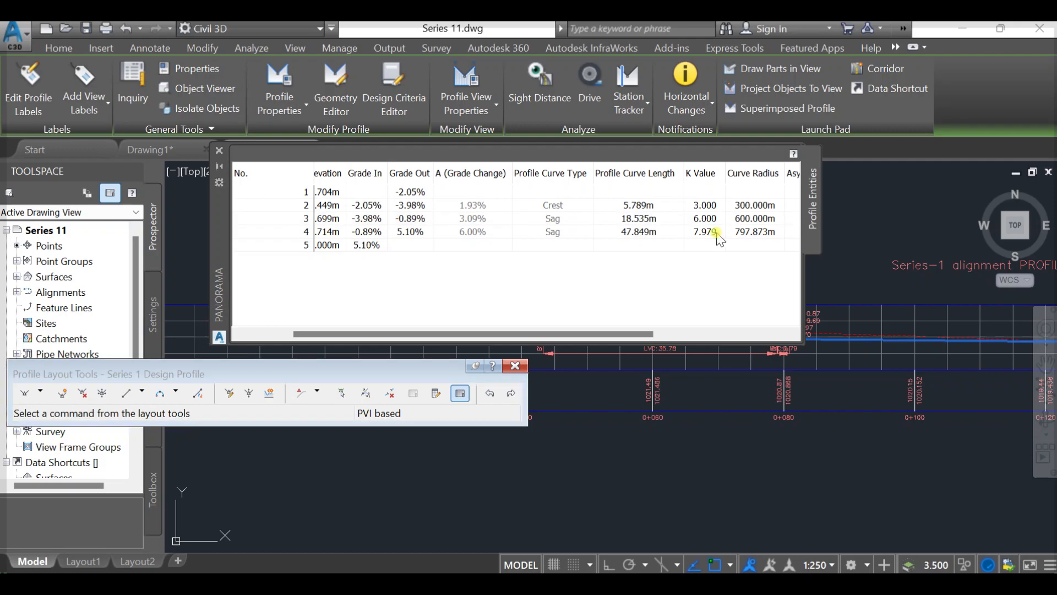
{"action": "double_click", "coordinate": [718, 233]}
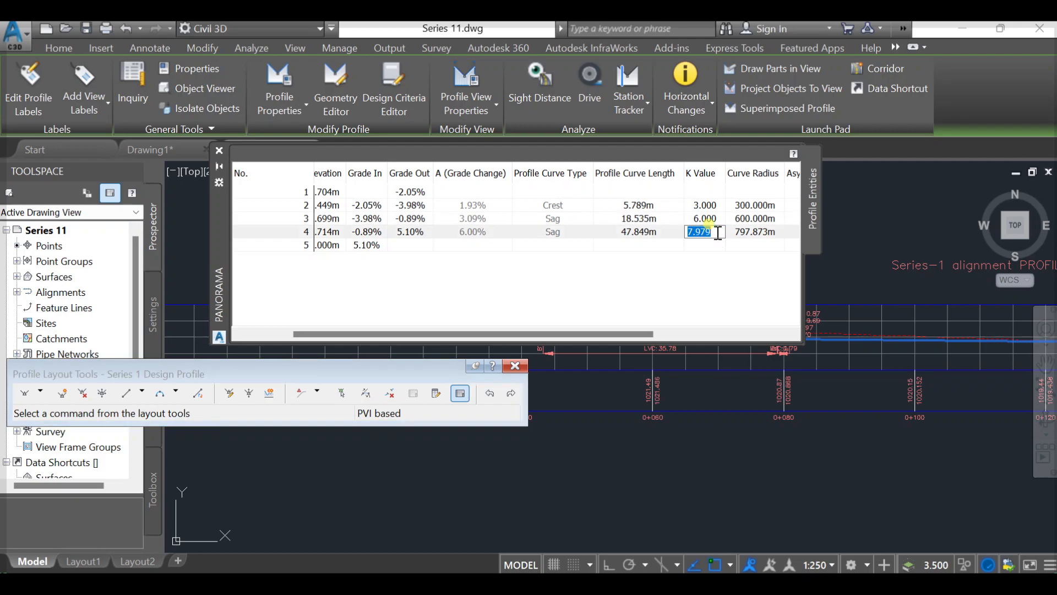
{"action": "type", "text": "6"}
{"action": "left_click", "coordinate": [711, 304]}
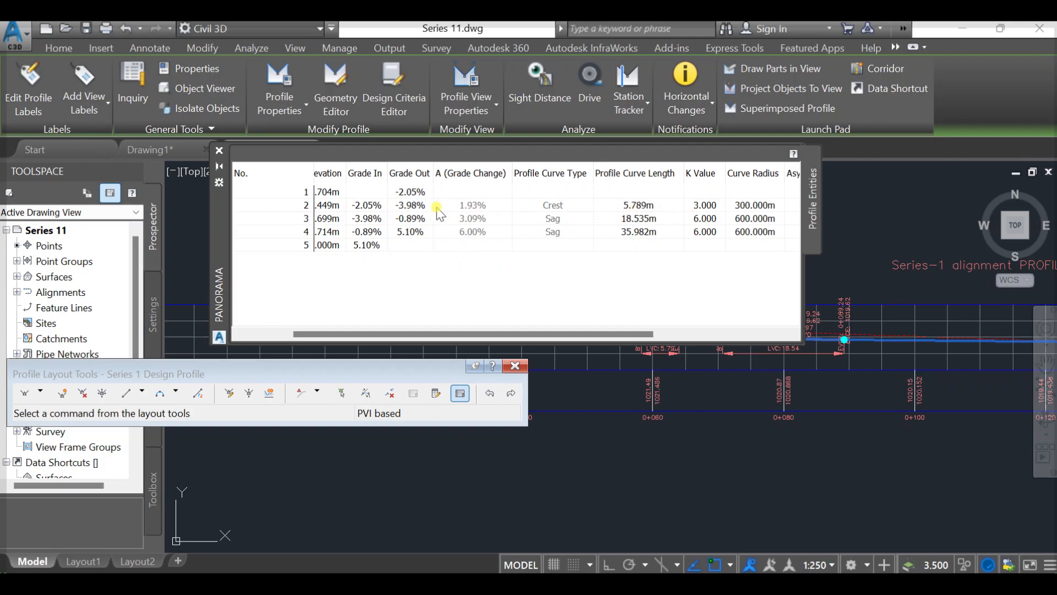
- Review the PVI stations, elevations and grades in the grid and close the design profile's layout tools
{"action": "left_click_drag", "start_coordinate": [515, 333], "coordinate": [395, 334]}
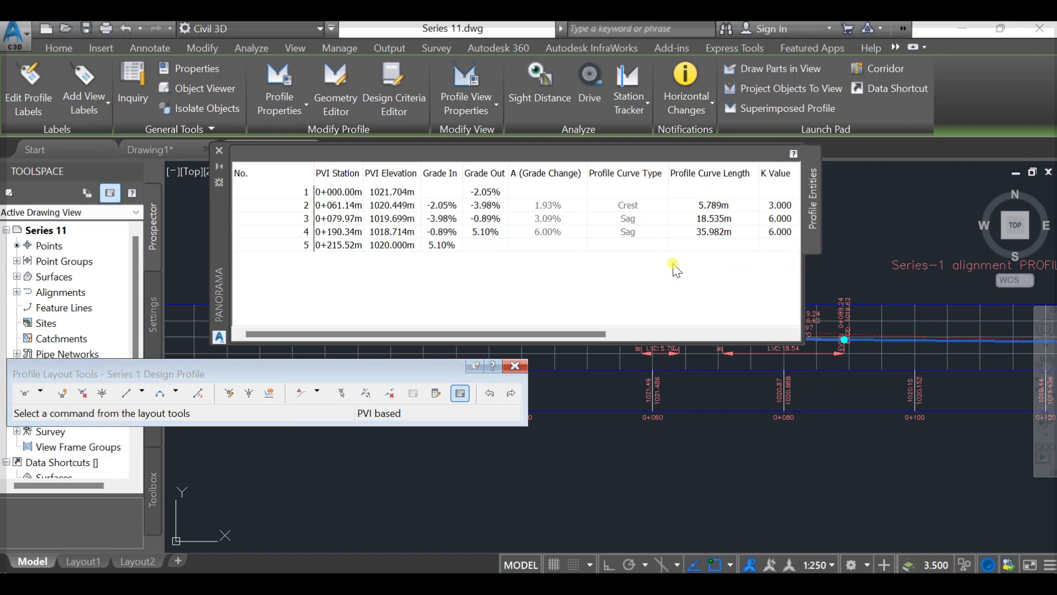
{"action": "left_click", "coordinate": [518, 367]}
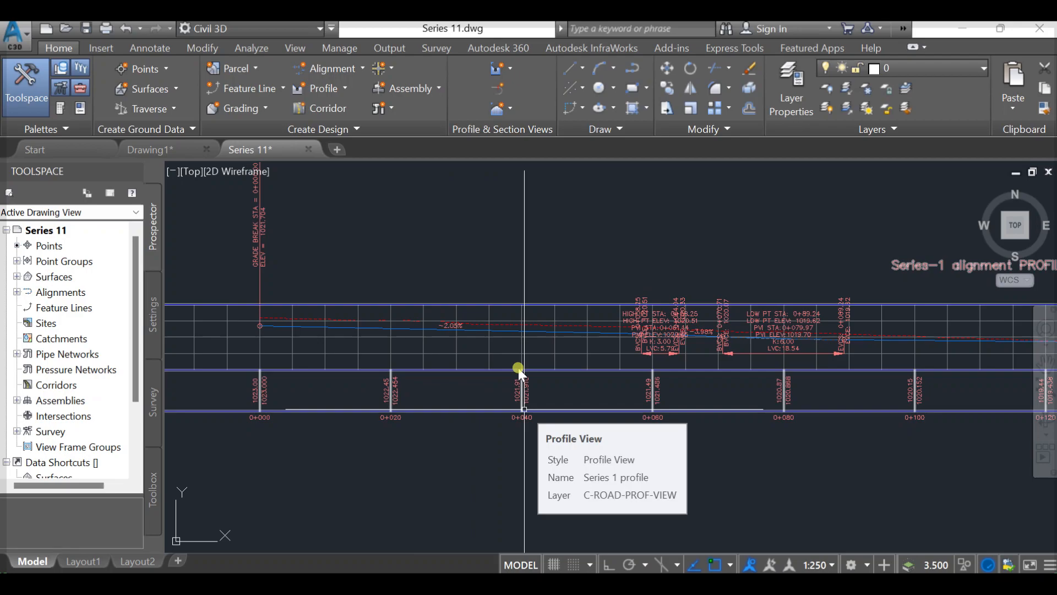
{"action": "scroll", "coordinate": [518, 368], "scroll_direction": "down", "scroll_amount": 5}
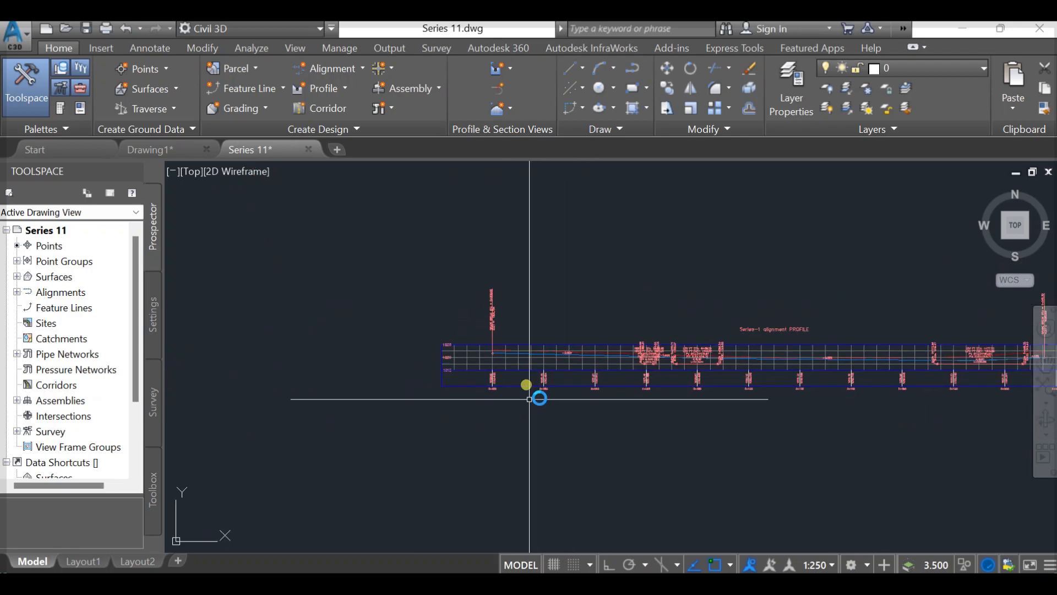
- Examine the band details and title label layout of the Elevations and Stations band style, discarding any changes
{"action": "scroll", "coordinate": [537, 394], "scroll_direction": "up", "scroll_amount": 4}
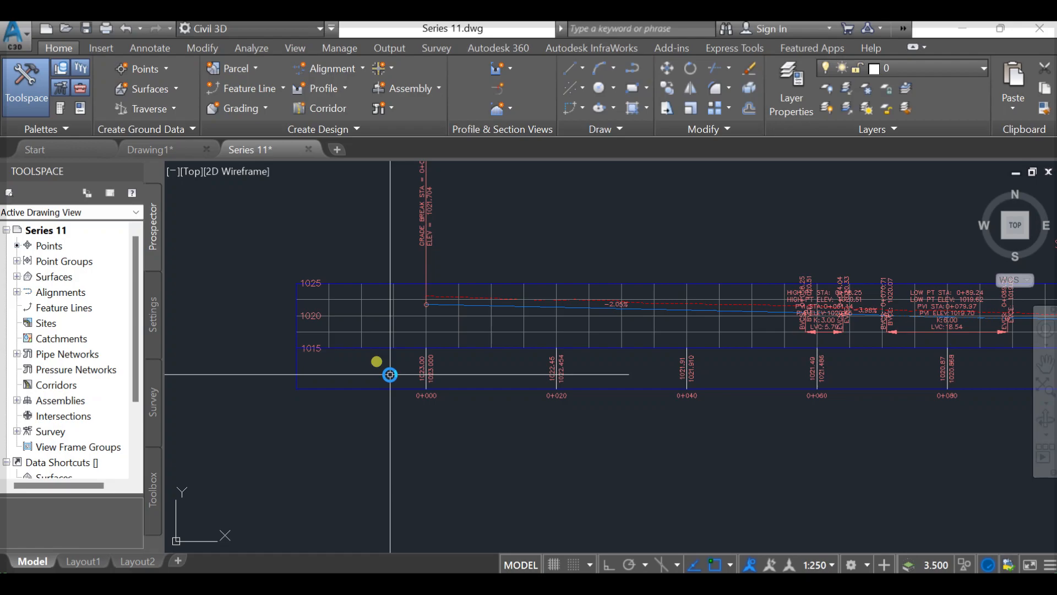
{"action": "left_click", "coordinate": [433, 379]}
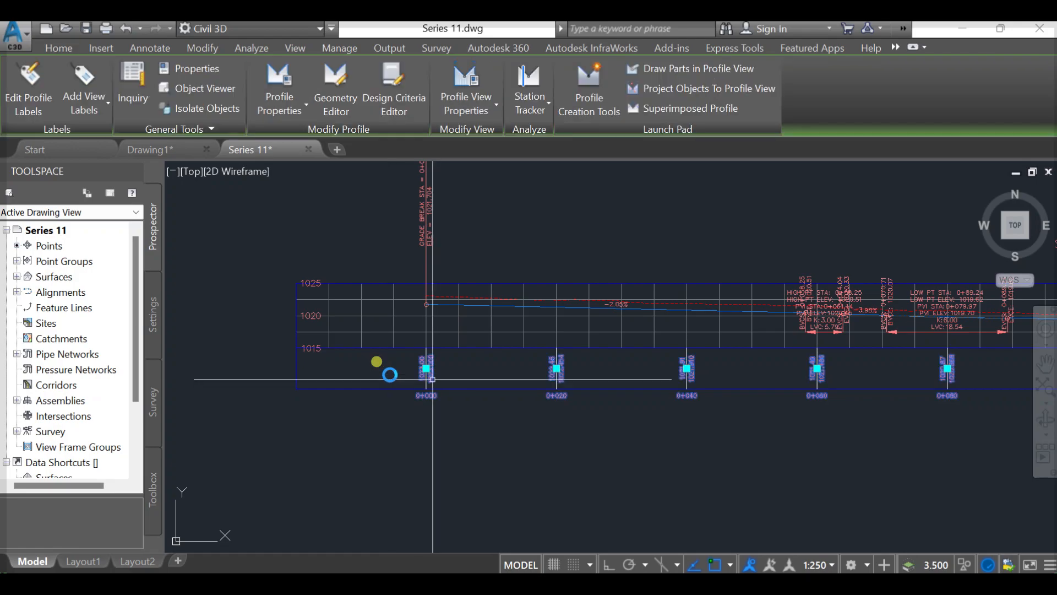
{"action": "right_click", "coordinate": [433, 379]}
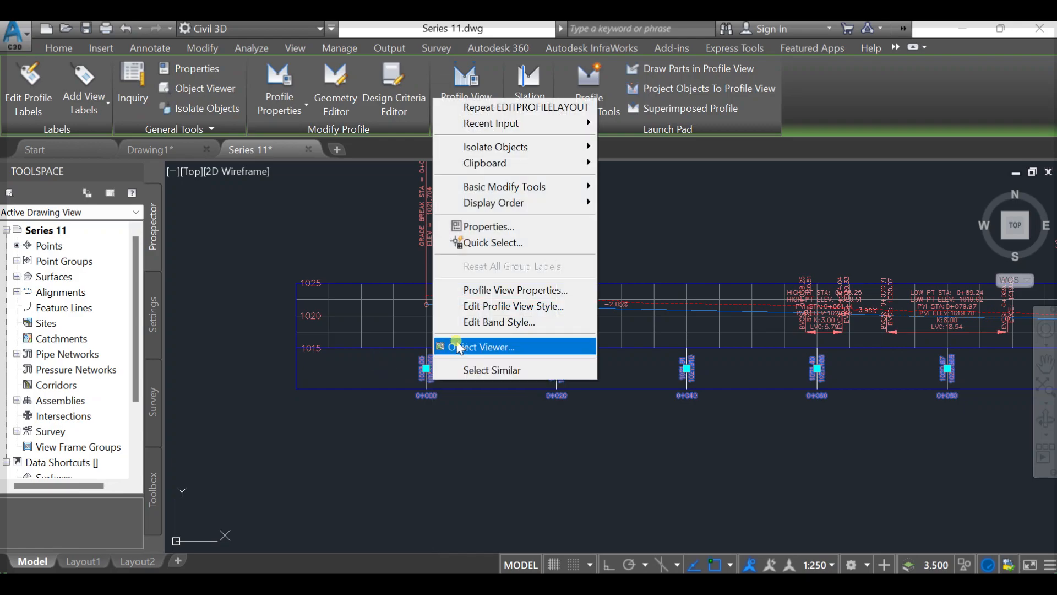
{"action": "left_click", "coordinate": [482, 326]}
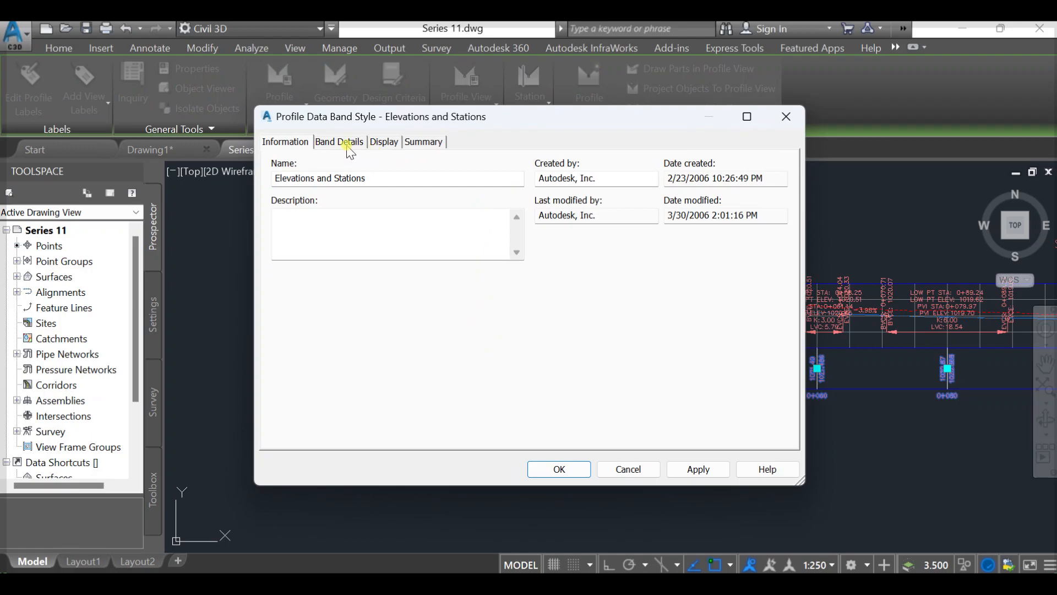
{"action": "left_click", "coordinate": [346, 145]}
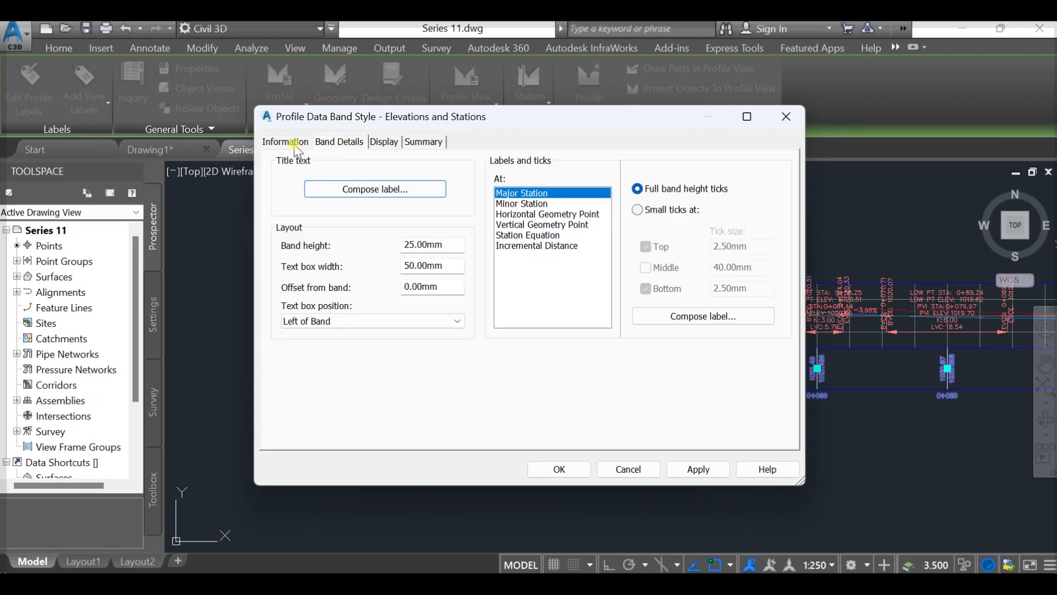
{"action": "left_click", "coordinate": [414, 190]}
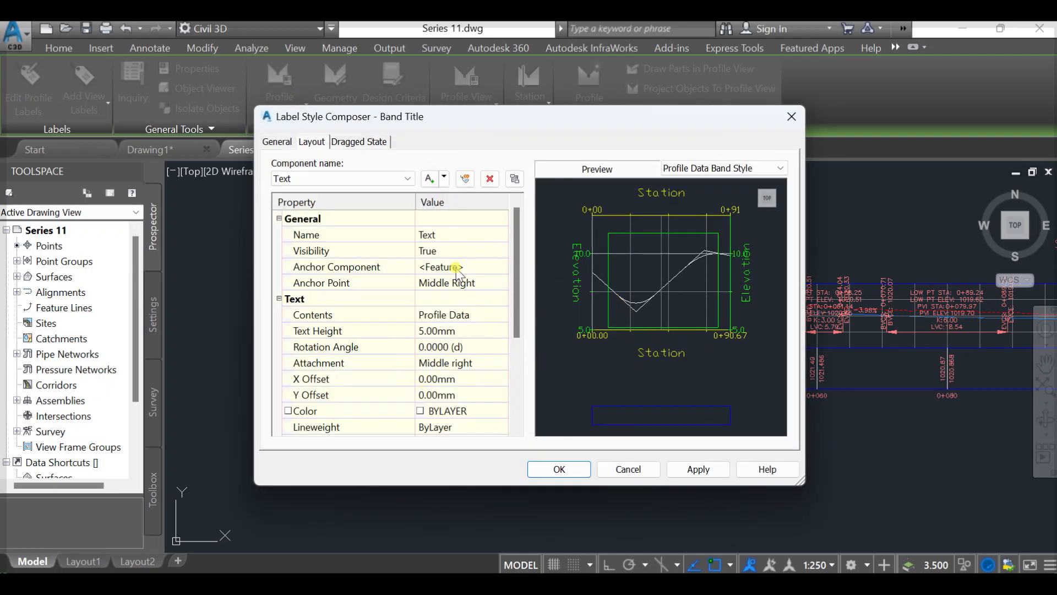
{"action": "left_click", "coordinate": [639, 470]}
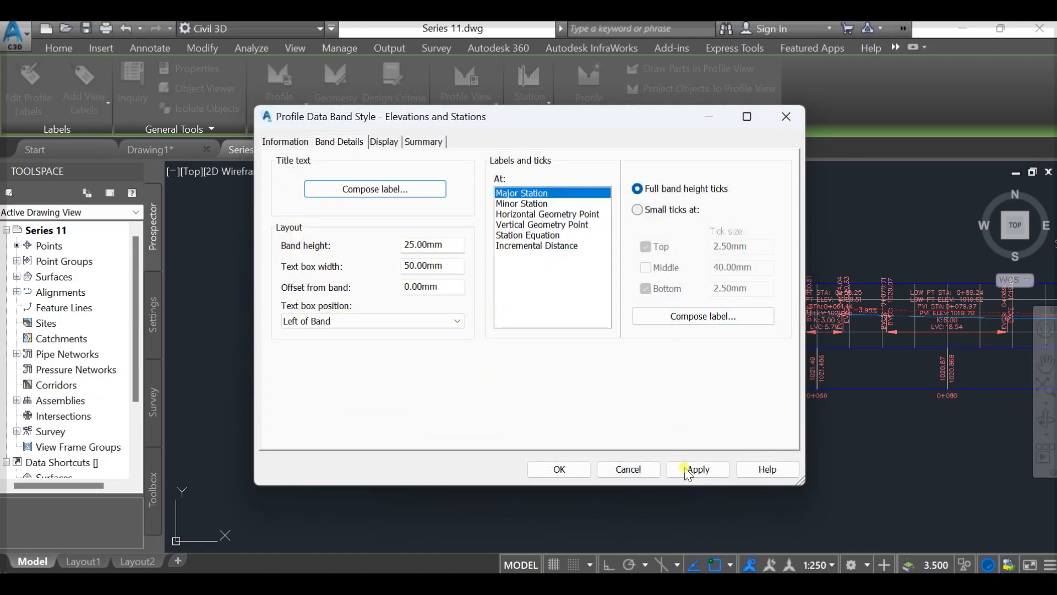
{"action": "left_click", "coordinate": [649, 469]}
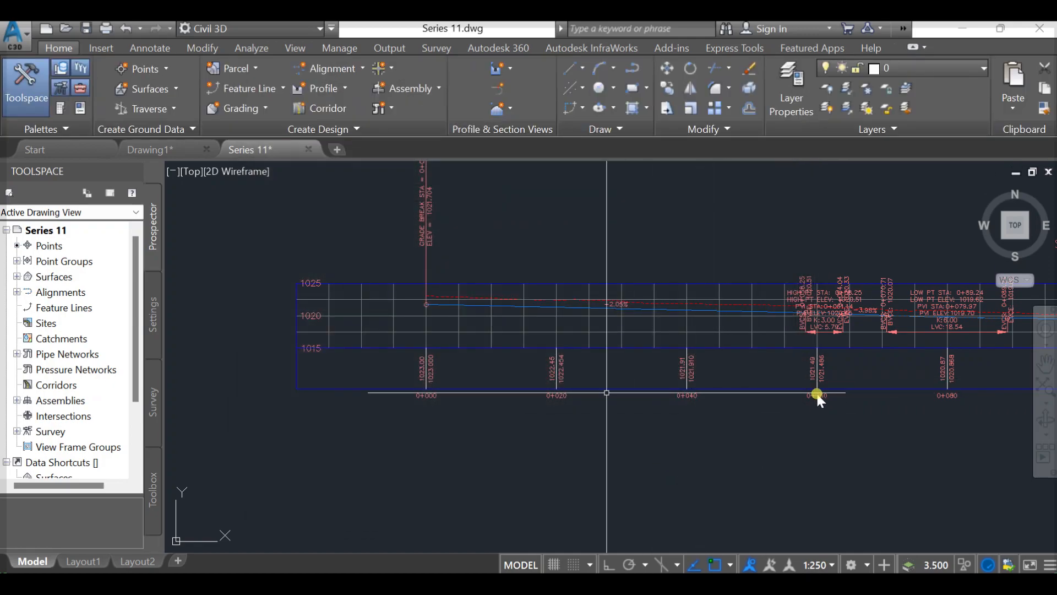
- Select the elevation band labels beneath the profile grid and open the bands settings of the profile view's properties
{"action": "scroll", "coordinate": [817, 395], "scroll_direction": "up", "scroll_amount": 2}
{"action": "middle_click_drag", "start_coordinate": [817, 394], "coordinate": [705, 373]}
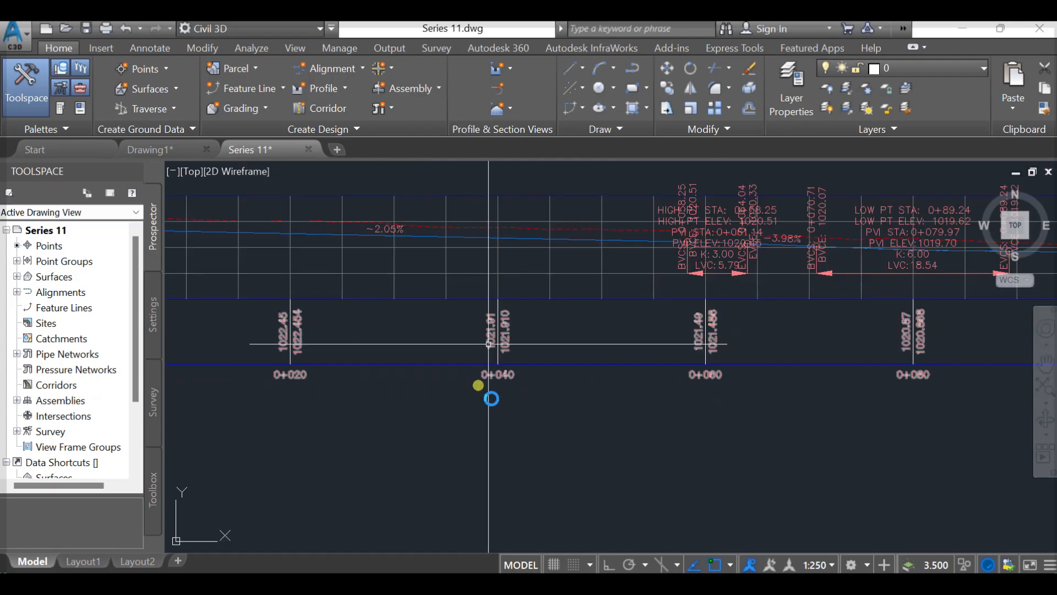
{"action": "scroll", "coordinate": [490, 345], "scroll_direction": "up", "scroll_amount": 2}
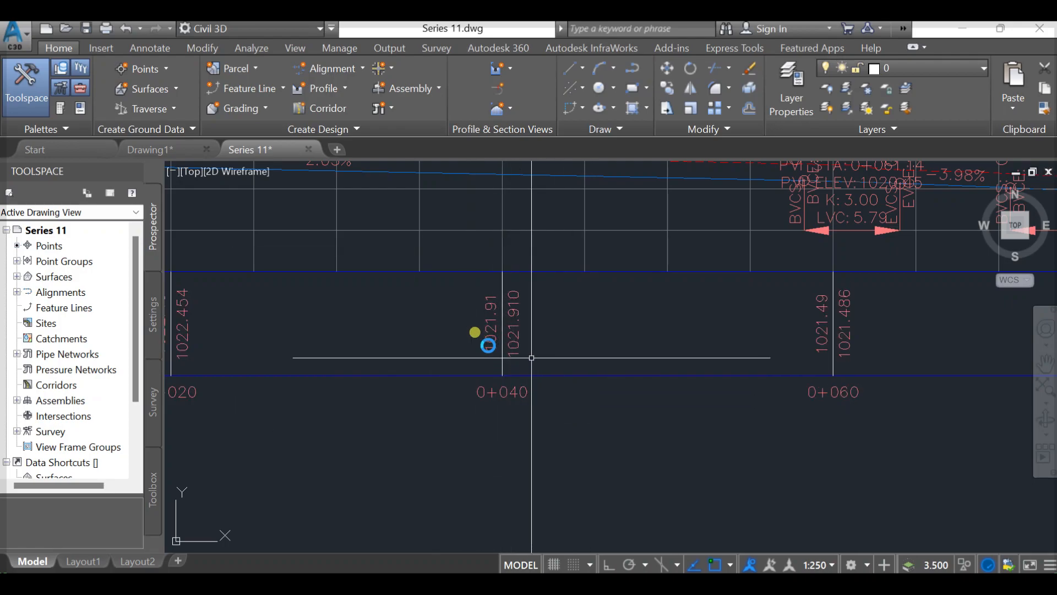
{"action": "left_click", "coordinate": [501, 365]}
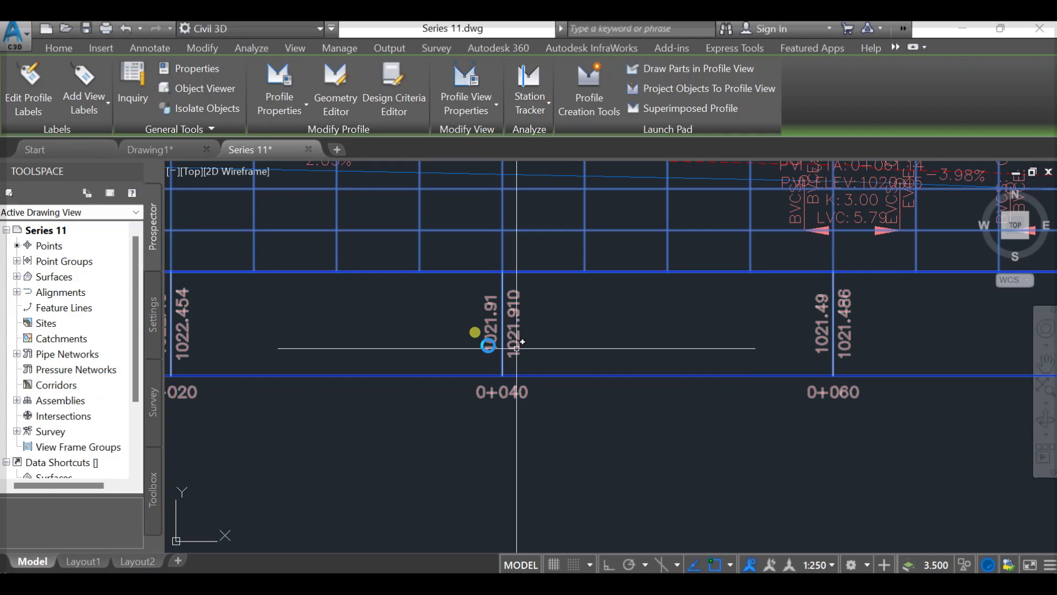
{"action": "key", "text": "Escape"}
{"action": "left_click", "coordinate": [512, 343]}
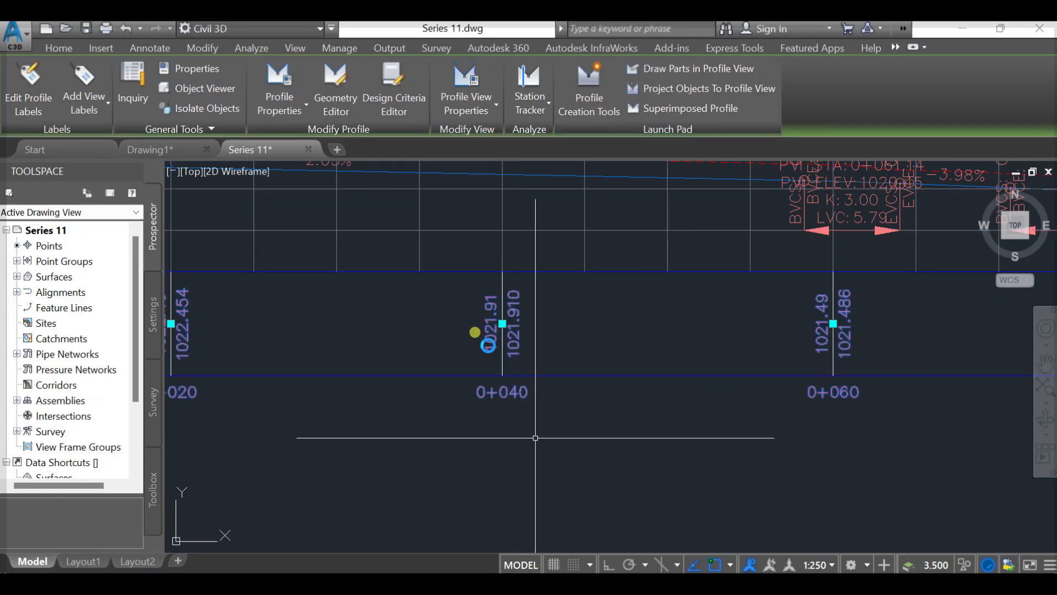
{"action": "right_click", "coordinate": [547, 295]}
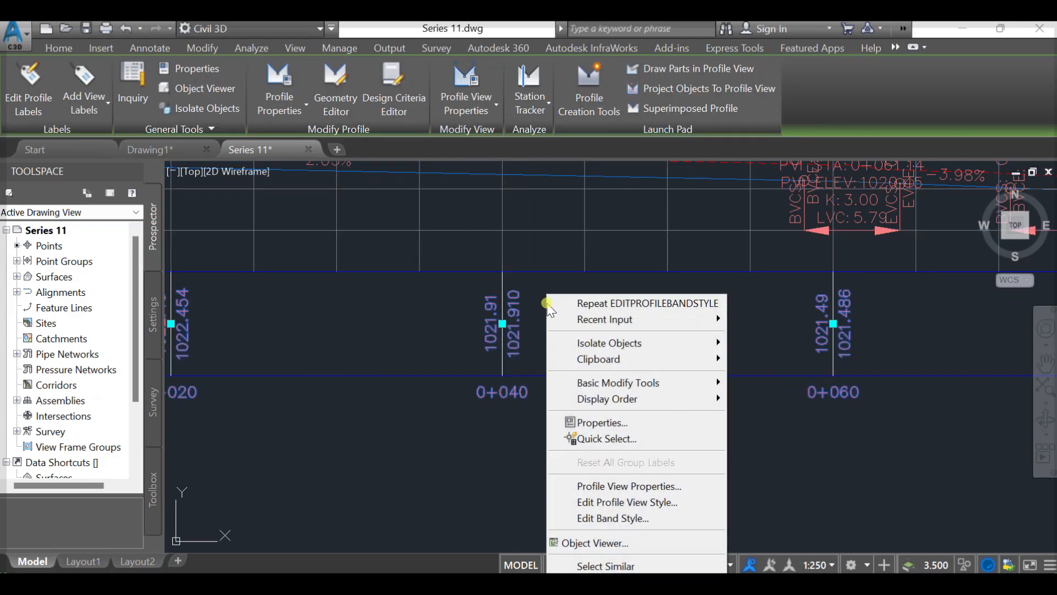
{"action": "left_click", "coordinate": [624, 485]}
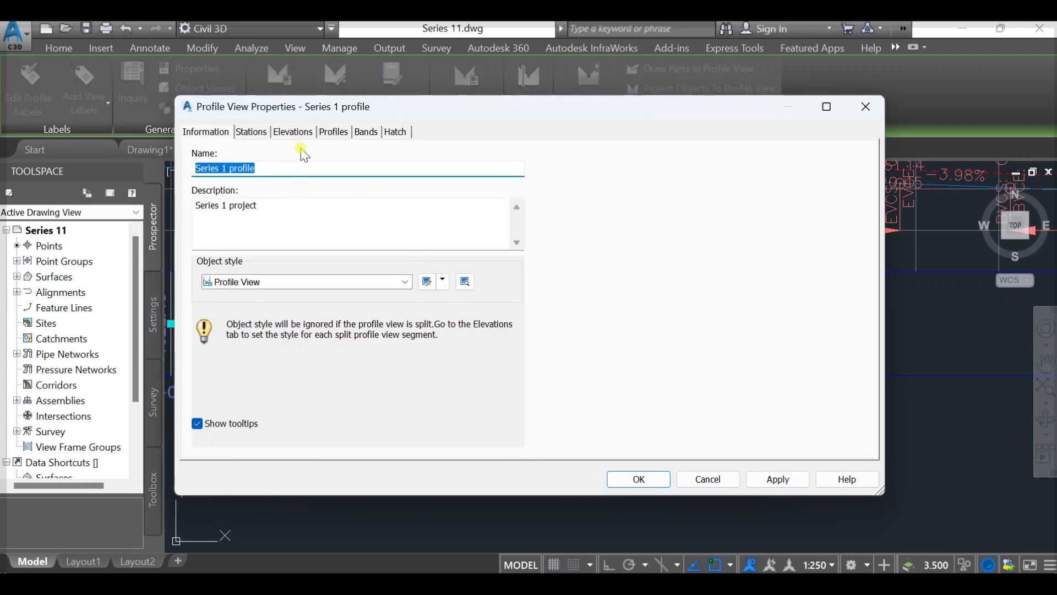
{"action": "left_click", "coordinate": [366, 132]}
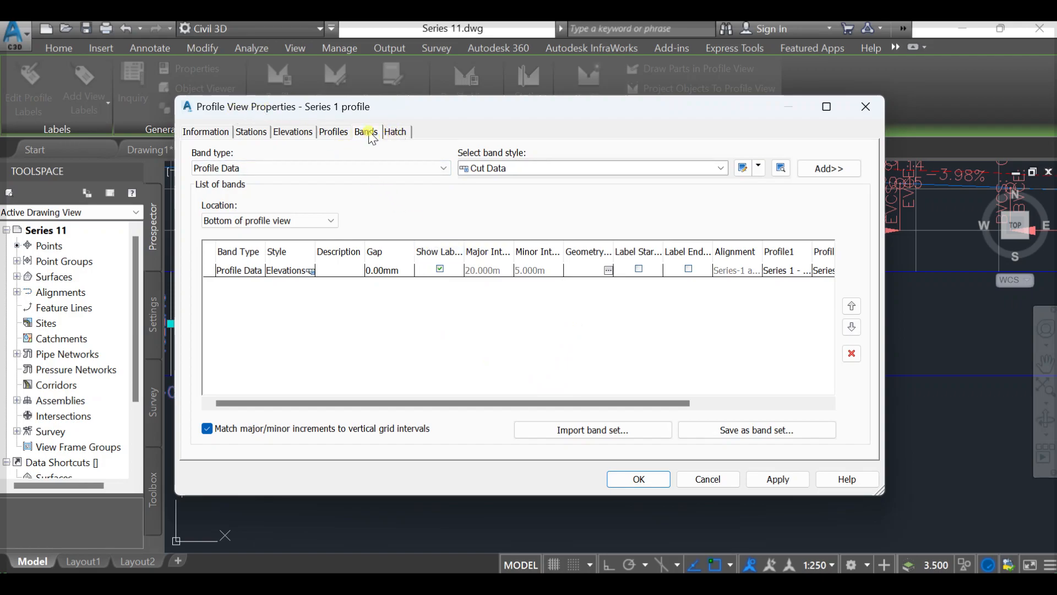
- Assign Series 1 Design Profile as Profile2 of the Profile Data band at the bottom of the profile view and apply the change
{"action": "left_click_drag", "start_coordinate": [508, 402], "coordinate": [683, 401]}
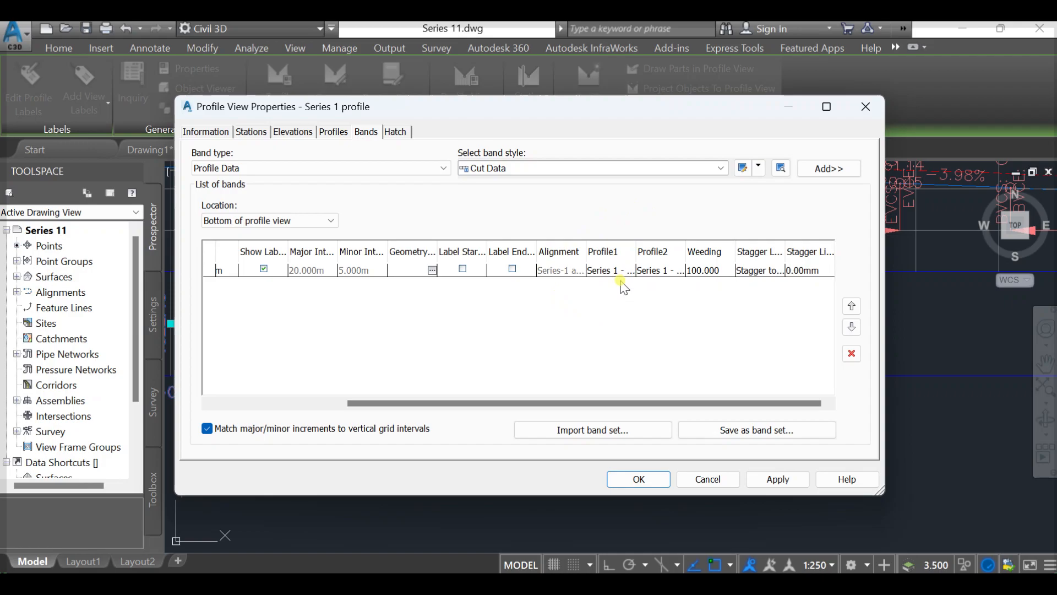
{"action": "left_click", "coordinate": [664, 271]}
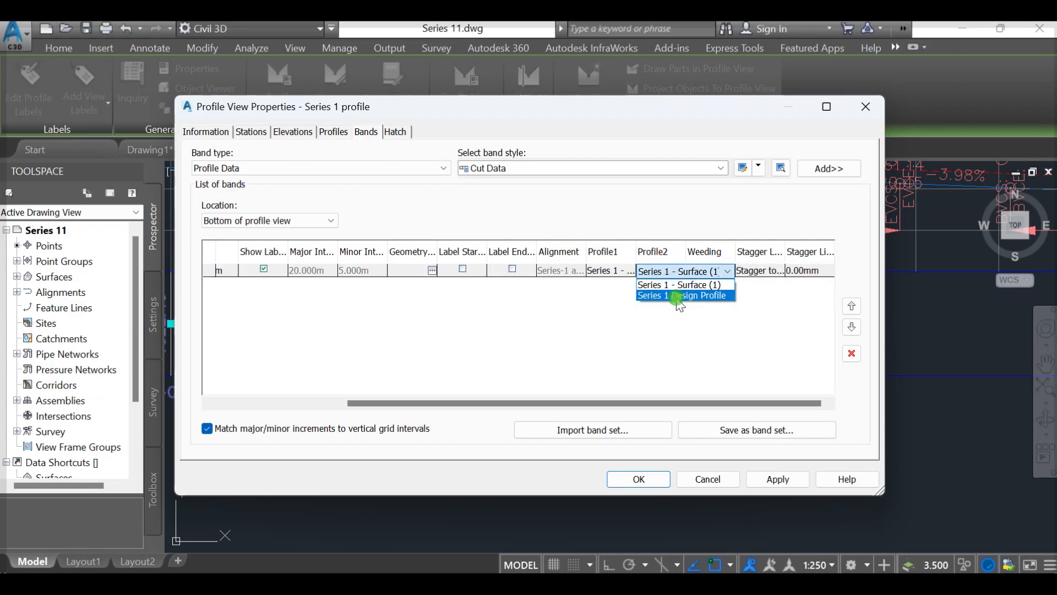
{"action": "left_click", "coordinate": [678, 298]}
{"action": "left_click", "coordinate": [766, 475]}
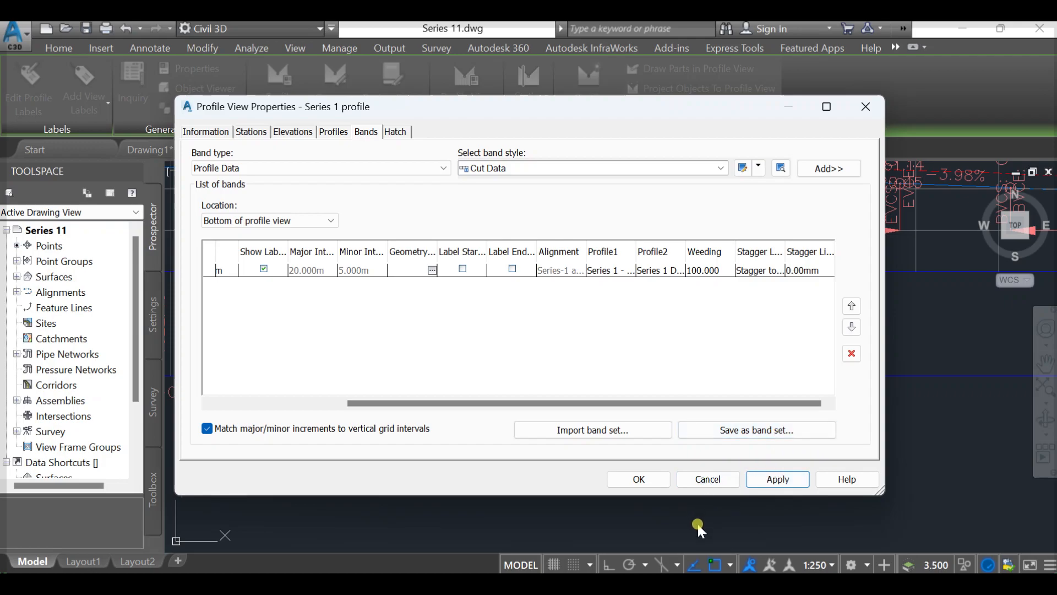
{"action": "left_click", "coordinate": [625, 477]}
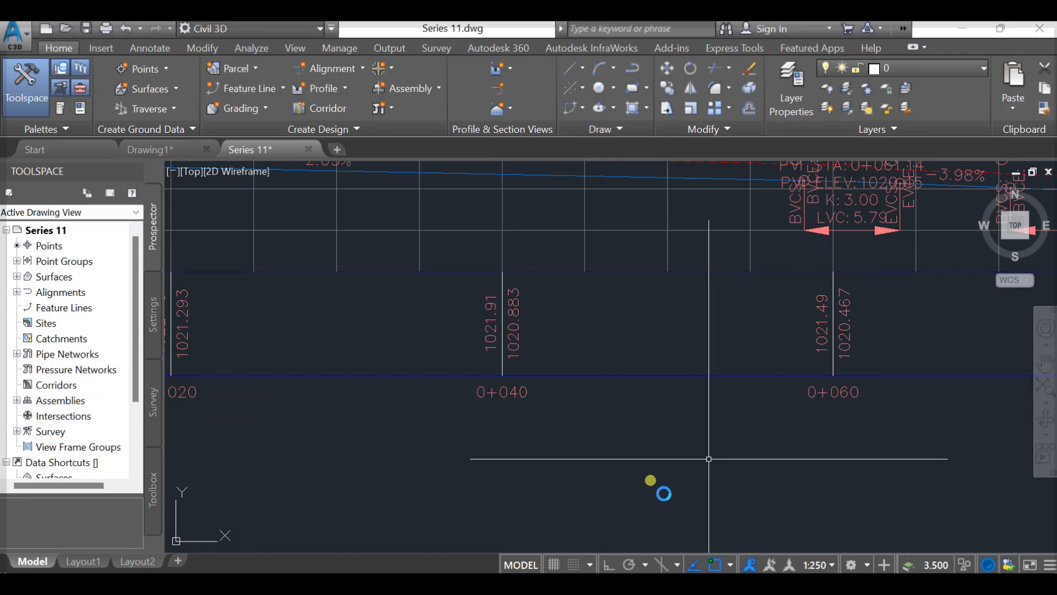
- Set the drawing's annotation scale to 1:200 and check the whole Series-1 profile view
{"action": "scroll", "coordinate": [709, 441], "scroll_direction": "down", "scroll_amount": 4}
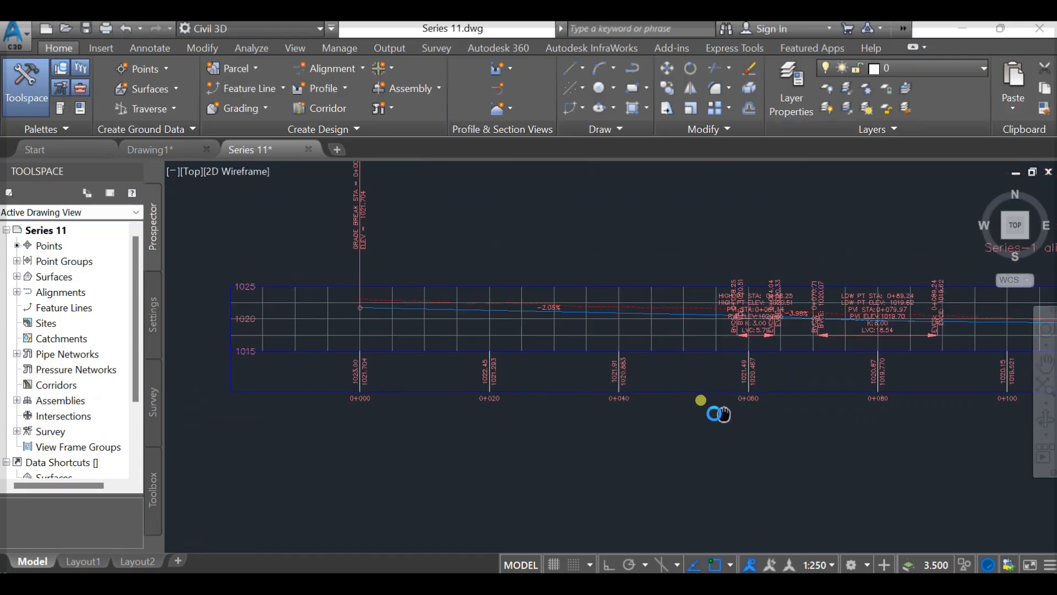
{"action": "middle_click_drag", "start_coordinate": [766, 376], "coordinate": [689, 382]}
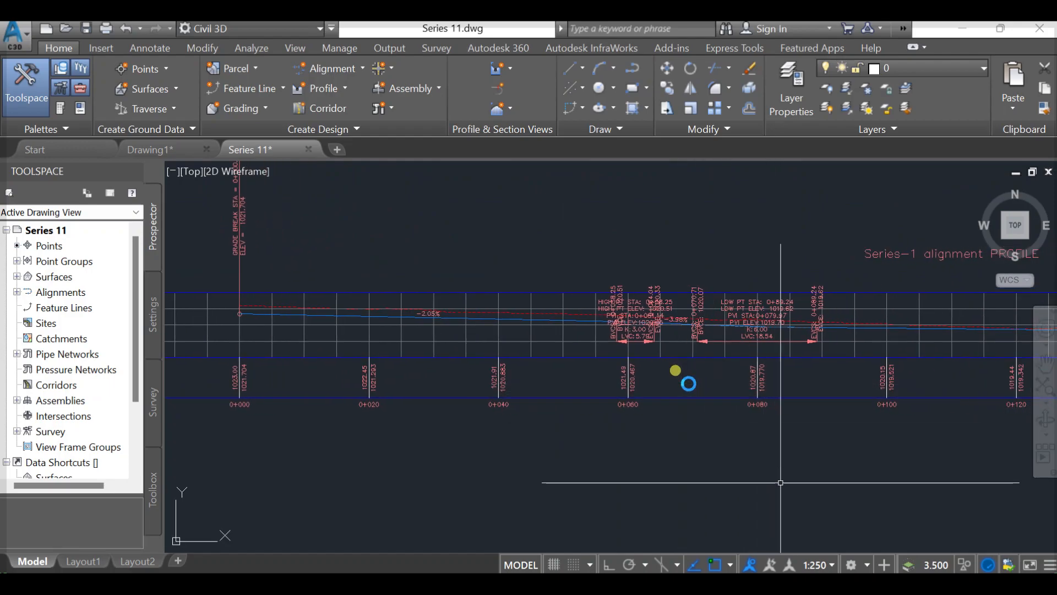
{"action": "left_click", "coordinate": [831, 565]}
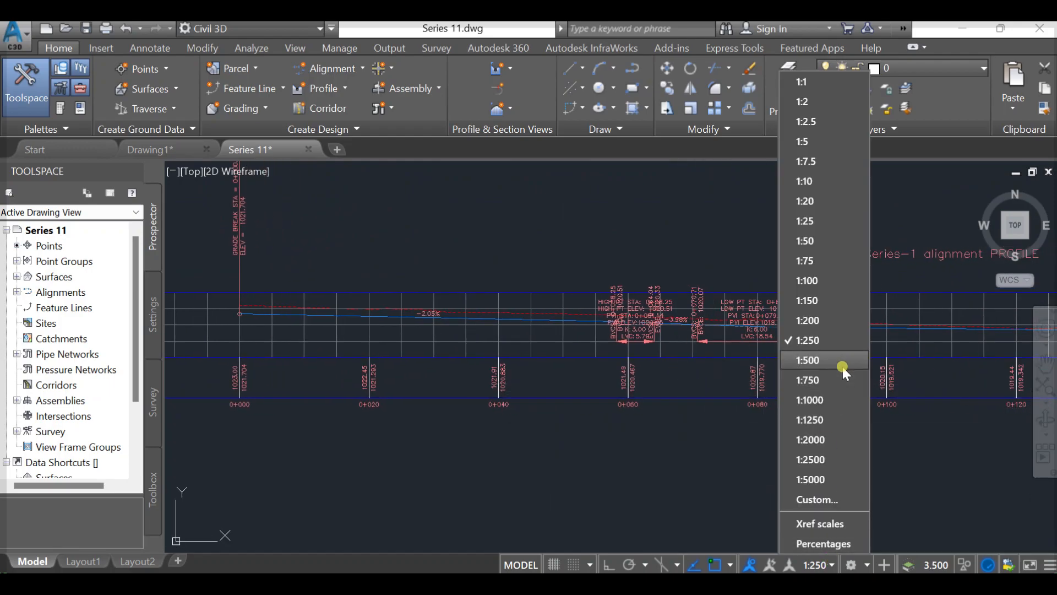
{"action": "left_click", "coordinate": [815, 332]}
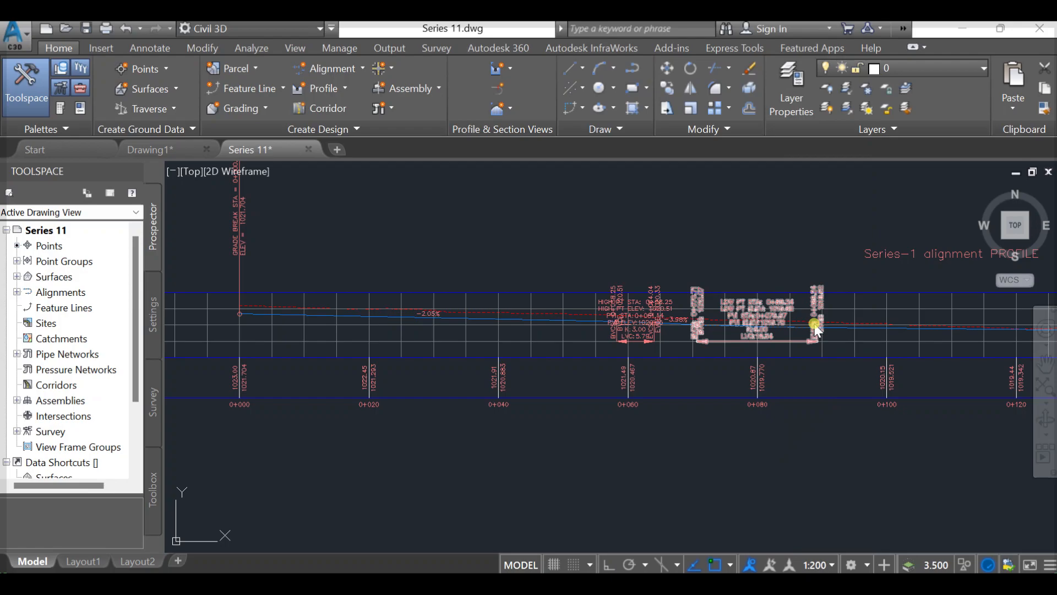
{"action": "scroll", "coordinate": [814, 329], "scroll_direction": "down", "scroll_amount": 1}
{"action": "scroll", "coordinate": [632, 335], "scroll_direction": "down", "scroll_amount": 3}
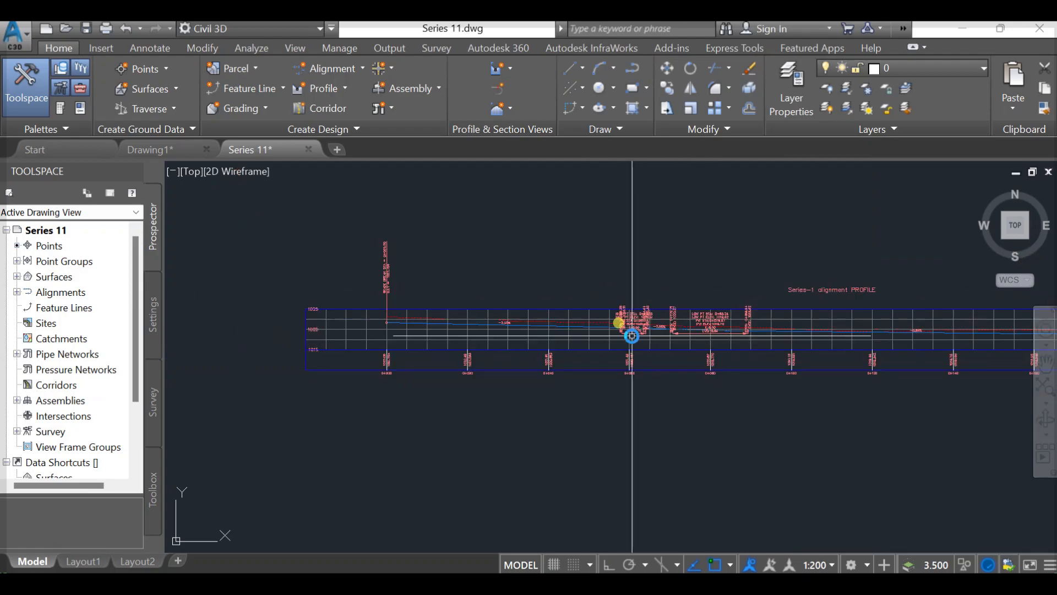
{"action": "scroll", "coordinate": [632, 336], "scroll_direction": "down", "scroll_amount": 5}
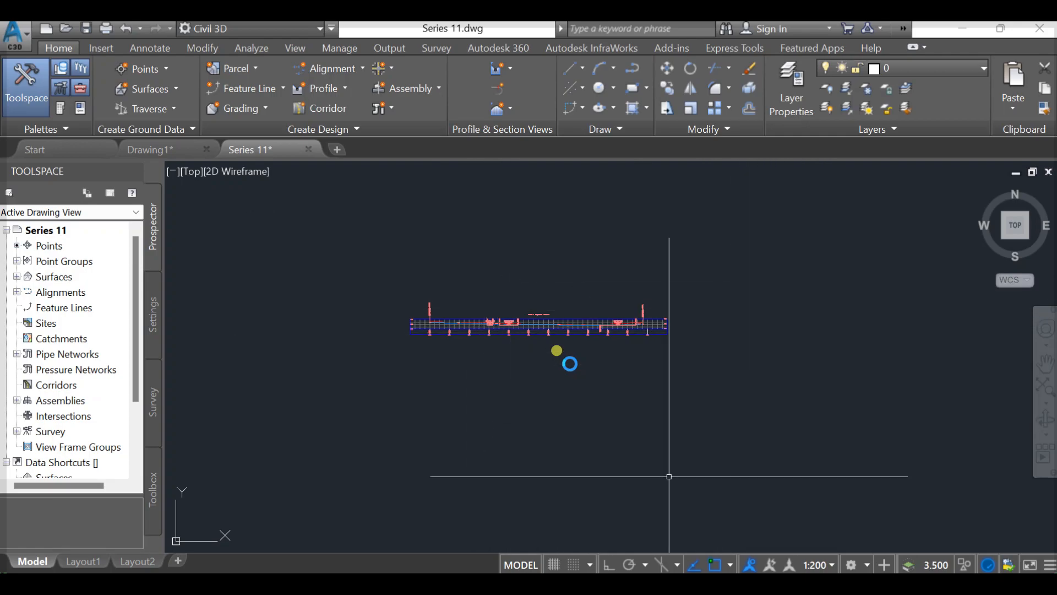
{"action": "scroll", "coordinate": [454, 351], "scroll_direction": "up", "scroll_amount": 4}
{"action": "middle_click_drag", "start_coordinate": [507, 360], "coordinate": [461, 441]}
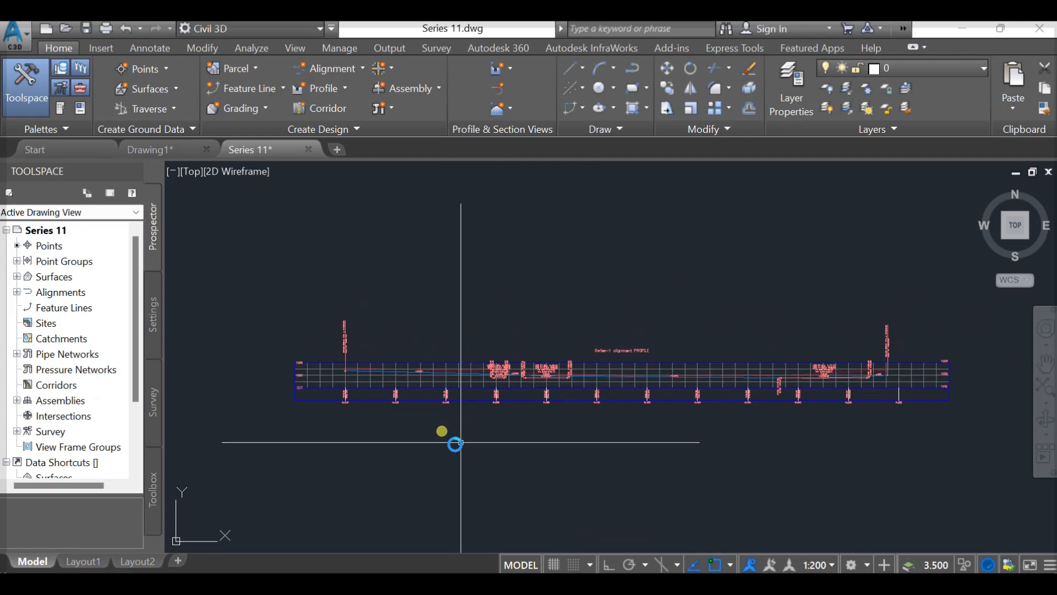